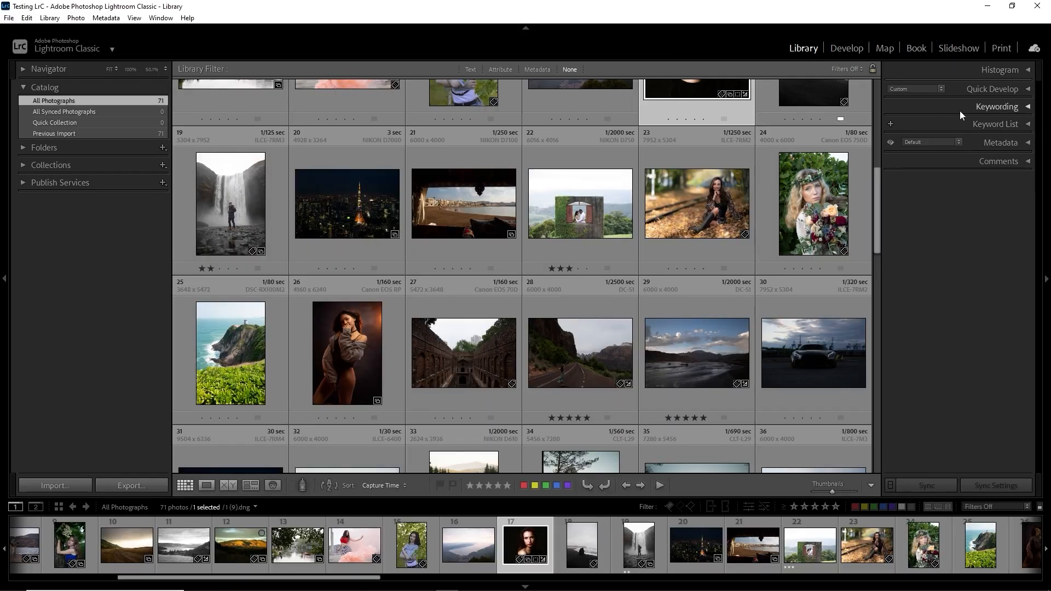
Expand the Keywording panel and show the Keyword Tags display-mode choices
{"action": "left_click", "coordinate": [960, 110]}
{"action": "left_click", "coordinate": [976, 106]}
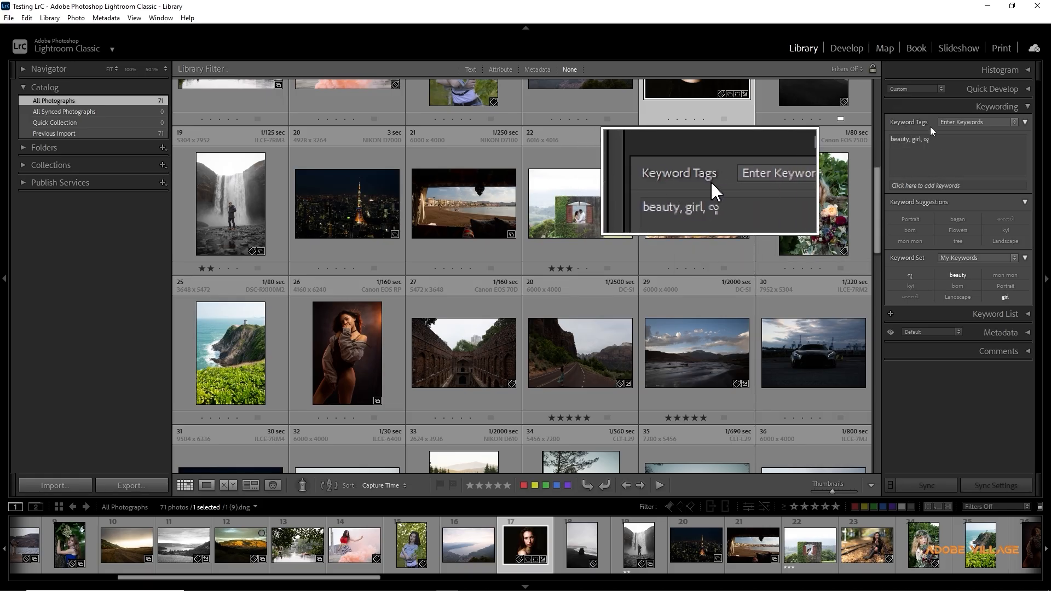
{"action": "left_click", "coordinate": [959, 124]}
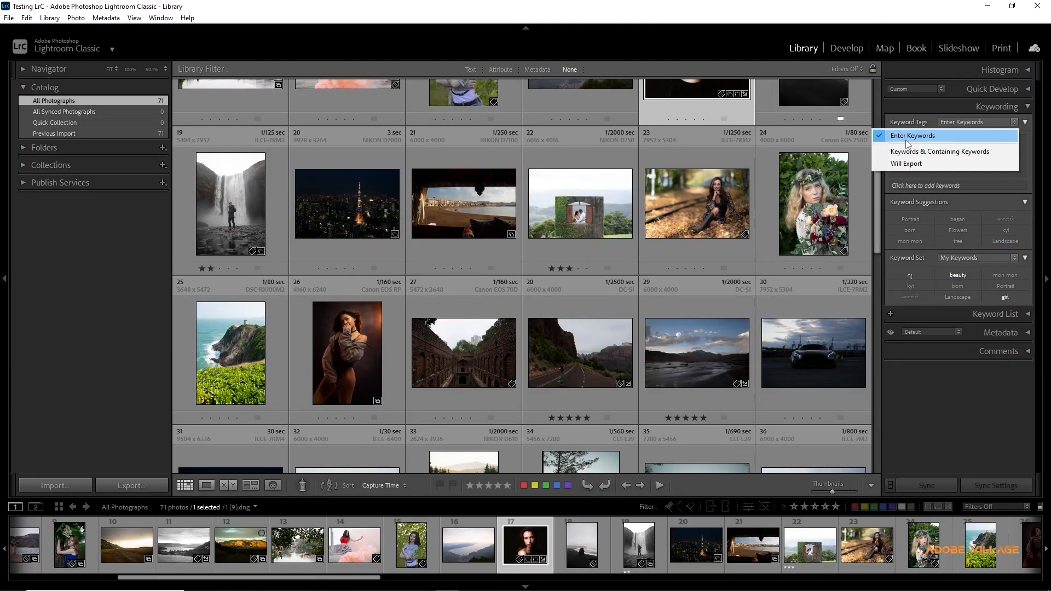
Switch Keyword Tags to Keywords & Containing Keywords, then Will Export, then back to Enter Keywords
{"action": "left_click", "coordinate": [908, 136]}
{"action": "left_click", "coordinate": [944, 144]}
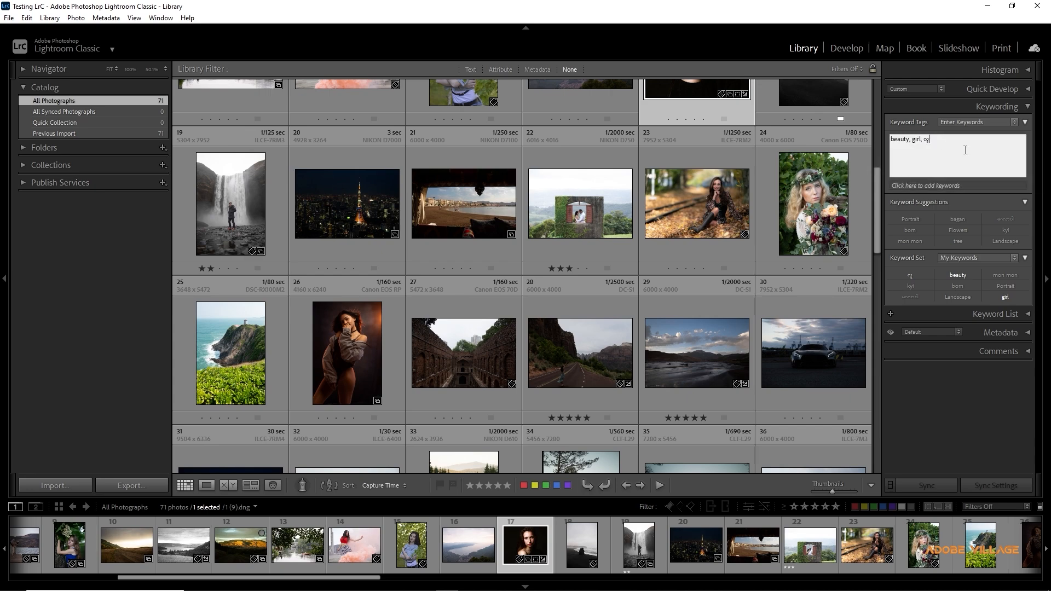
{"action": "left_click", "coordinate": [947, 123]}
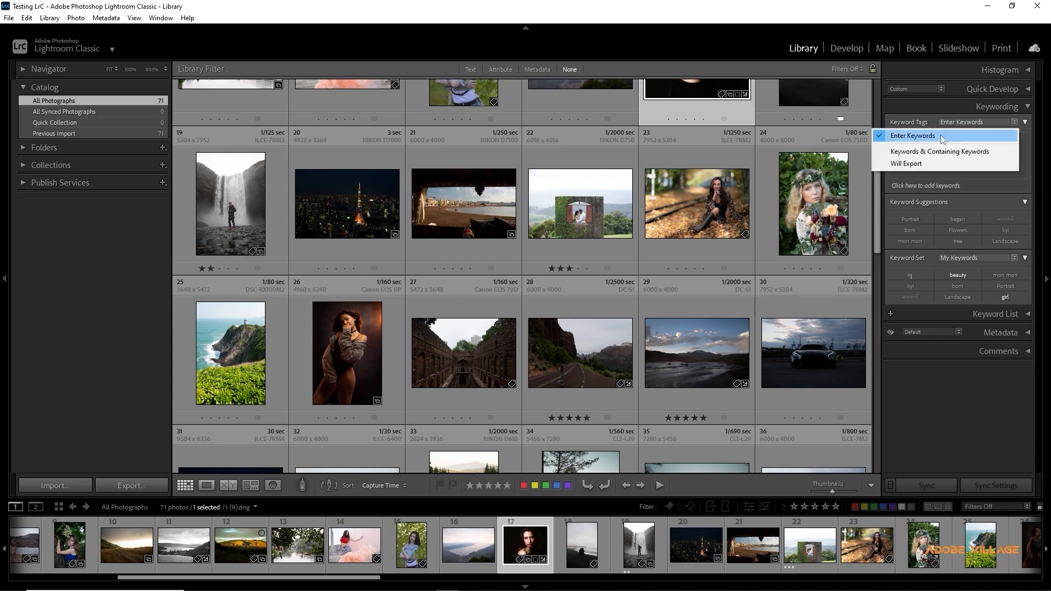
{"action": "left_click", "coordinate": [941, 150]}
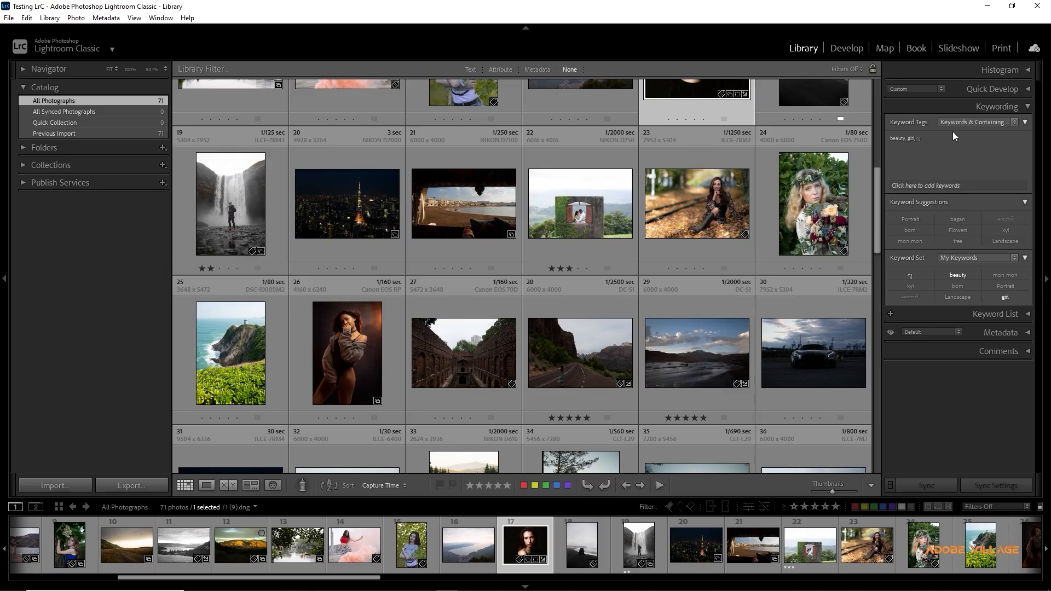
{"action": "left_click", "coordinate": [954, 123]}
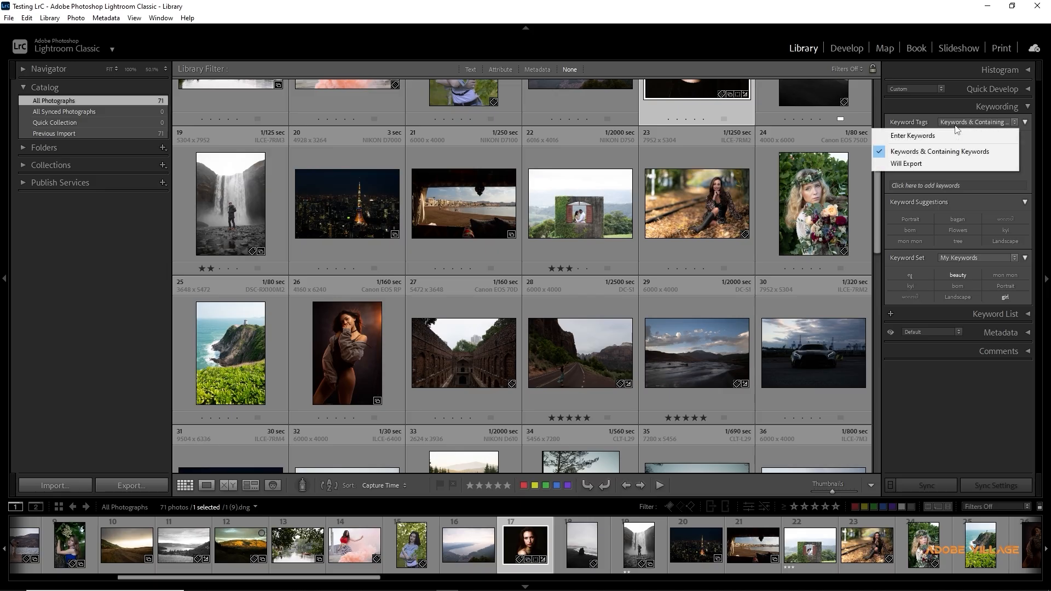
{"action": "left_click", "coordinate": [936, 163]}
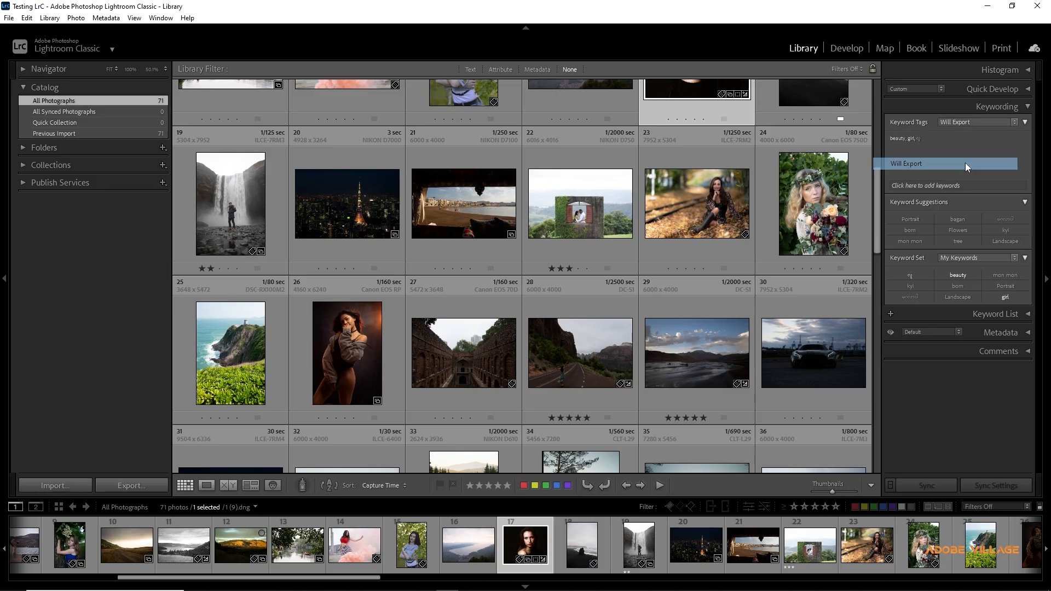
{"action": "left_click", "coordinate": [947, 122]}
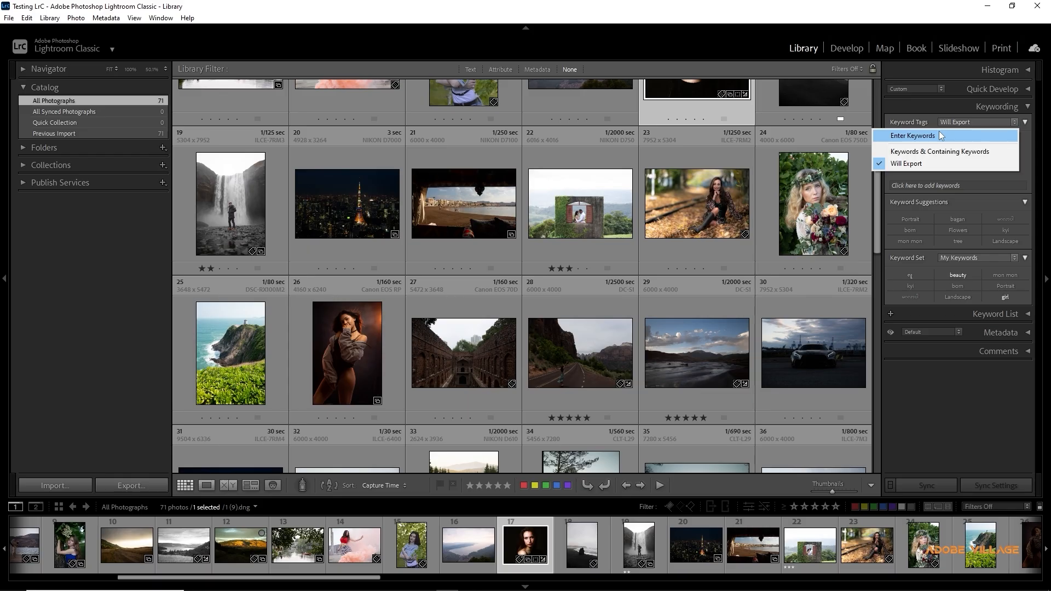
{"action": "left_click", "coordinate": [939, 135]}
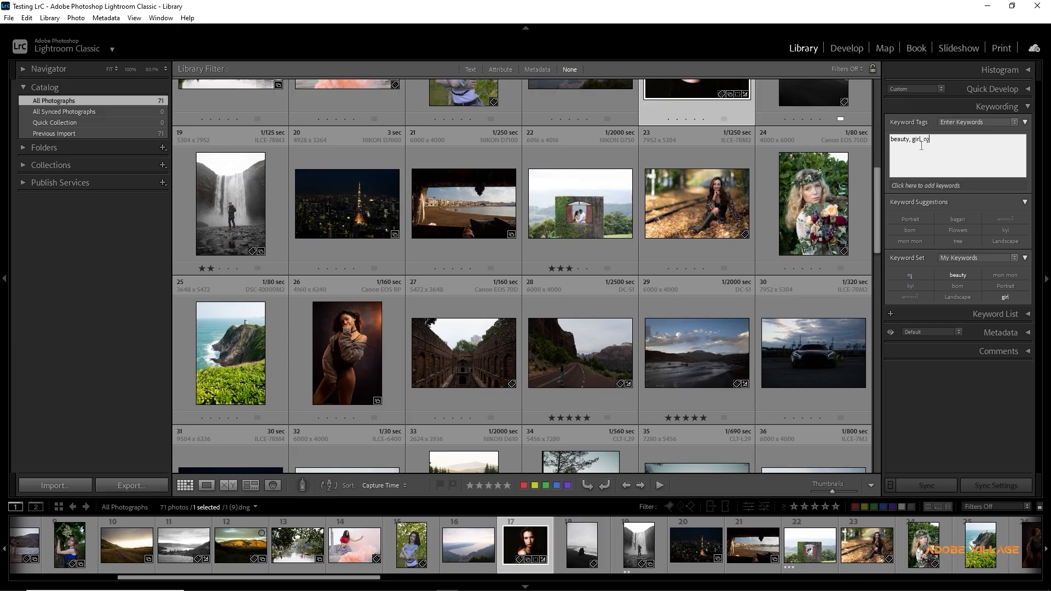
Select the last keyword tag, then select photo 23, the autumn railway-track portrait
{"action": "double_click", "coordinate": [927, 139]}
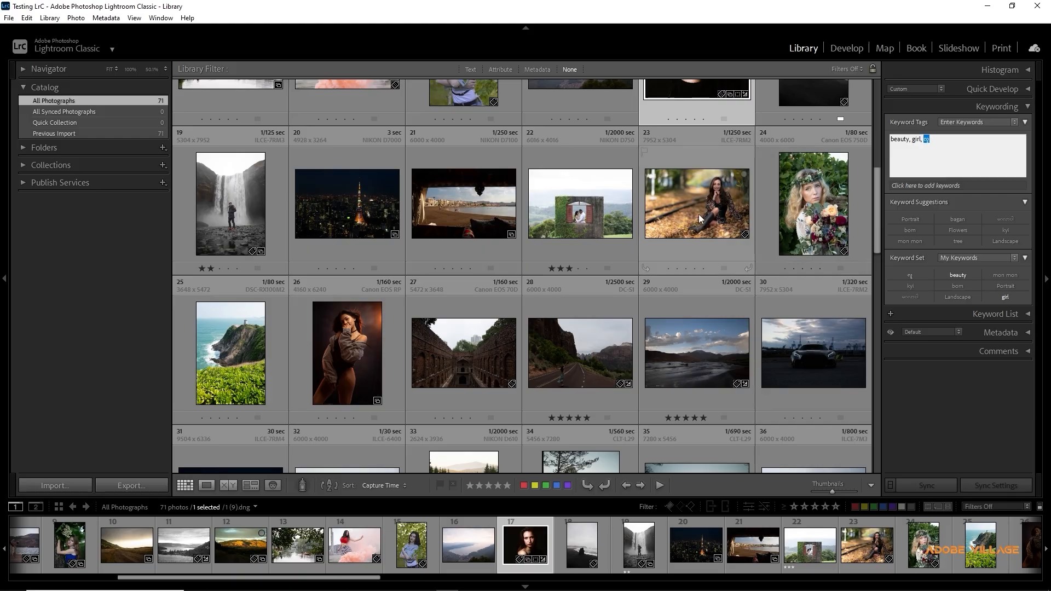
{"action": "left_click", "coordinate": [742, 217]}
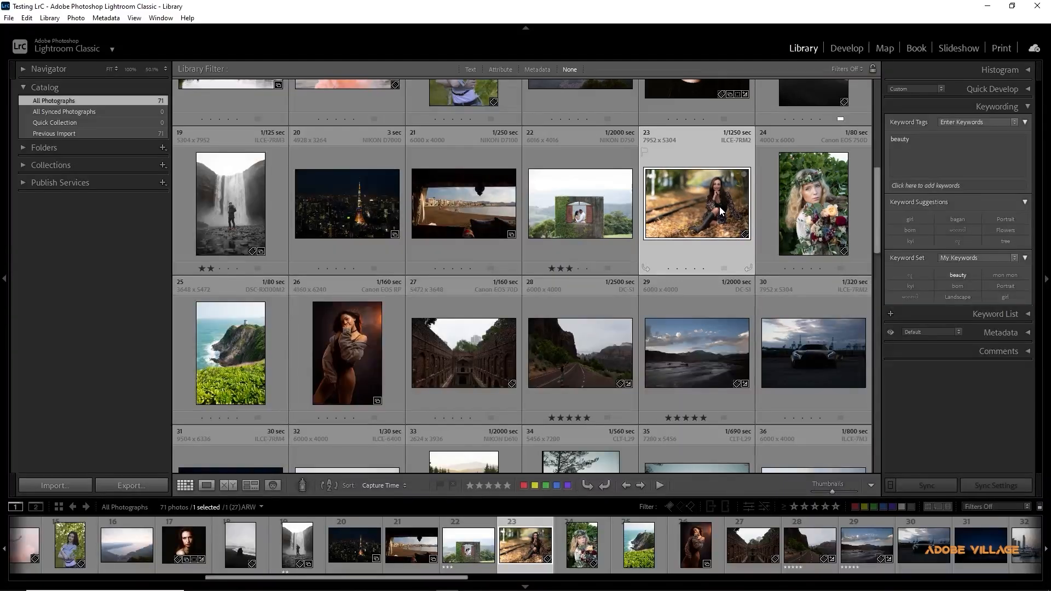
{"action": "double_click", "coordinate": [719, 206]}
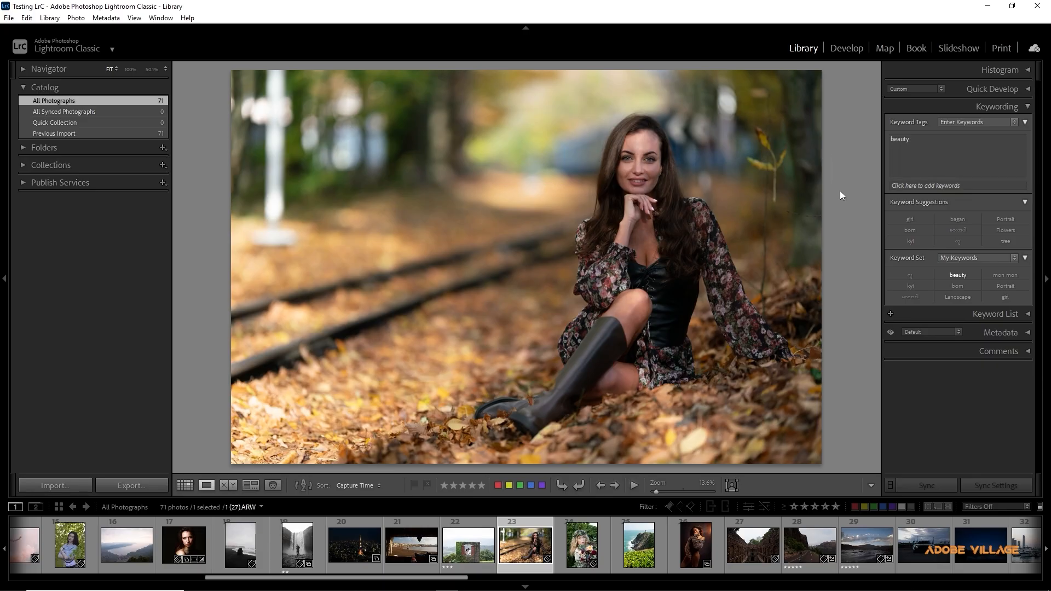
{"action": "key", "text": "Right"}
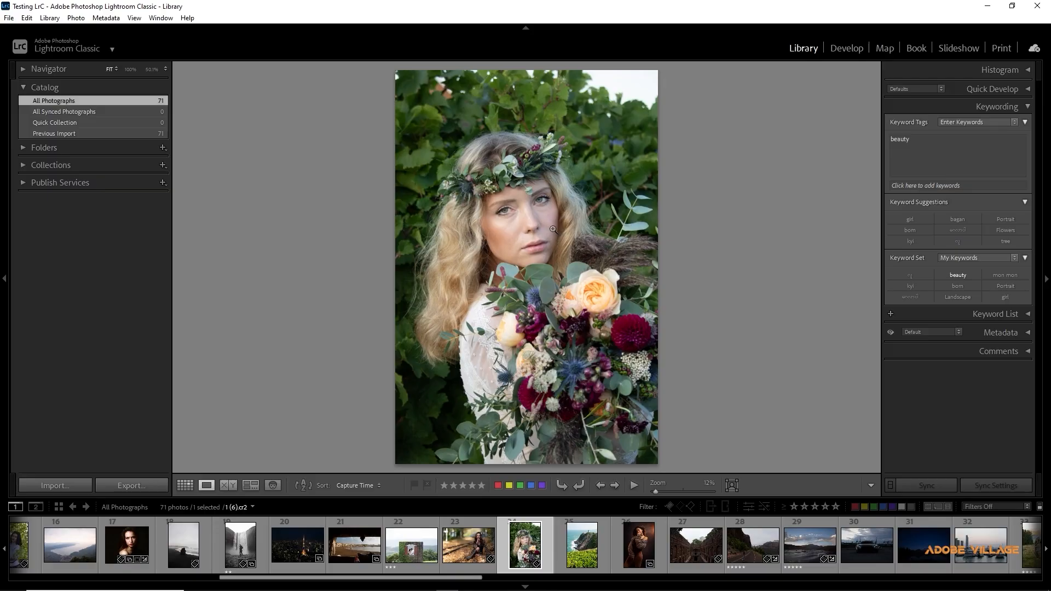
{"action": "key", "text": "g"}
{"action": "scroll", "coordinate": [582, 237], "scroll_direction": "up", "scroll_amount": 5}
{"action": "left_click", "coordinate": [672, 179]}
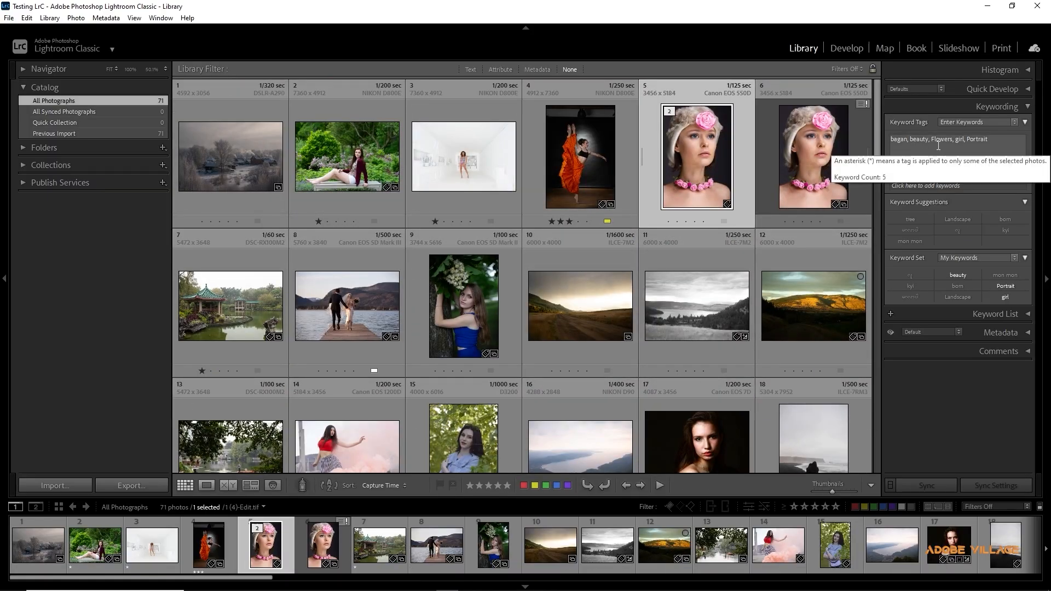
{"action": "left_click", "coordinate": [501, 189]}
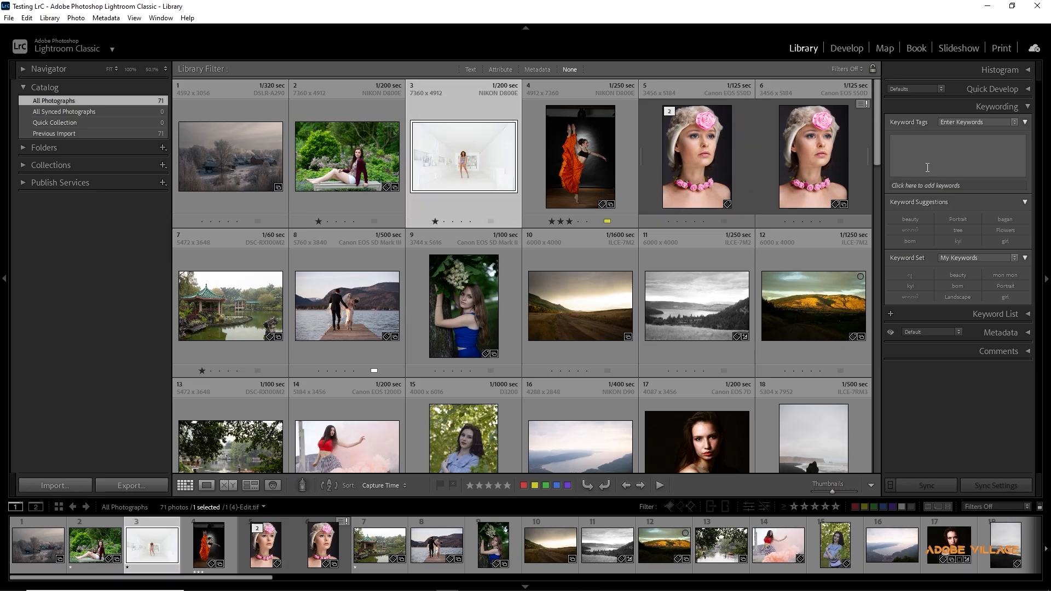
{"action": "left_click", "coordinate": [347, 159]}
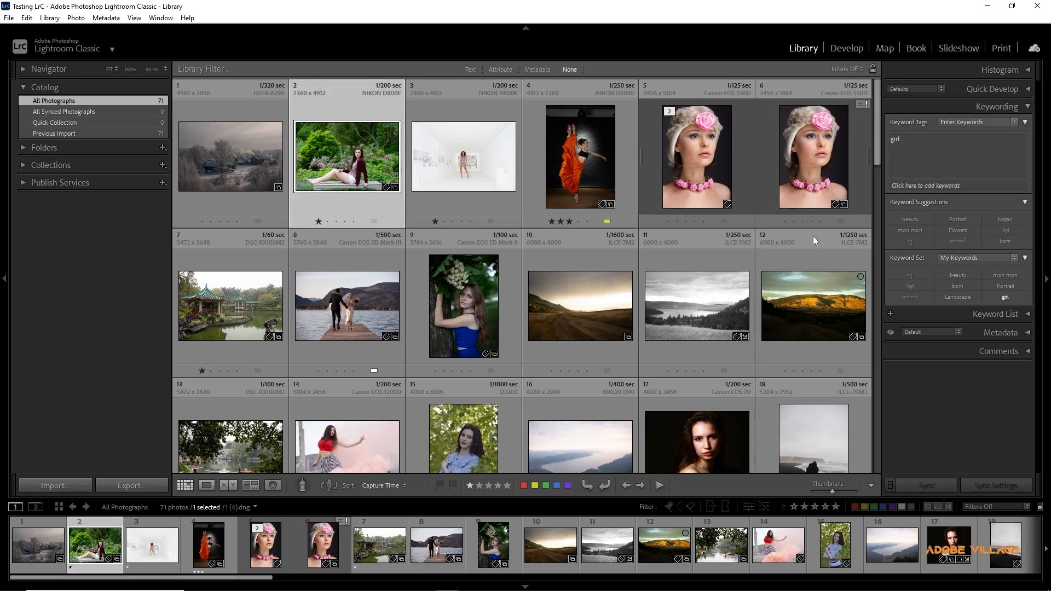
{"action": "left_click", "coordinate": [706, 303]}
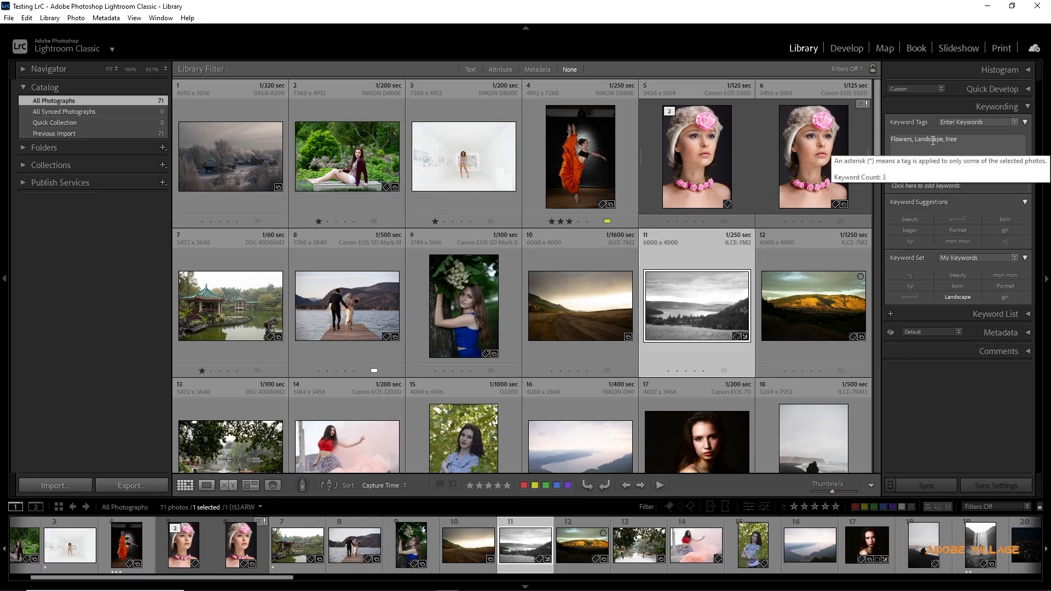
{"action": "scroll", "coordinate": [727, 216], "scroll_direction": "down", "scroll_amount": 5}
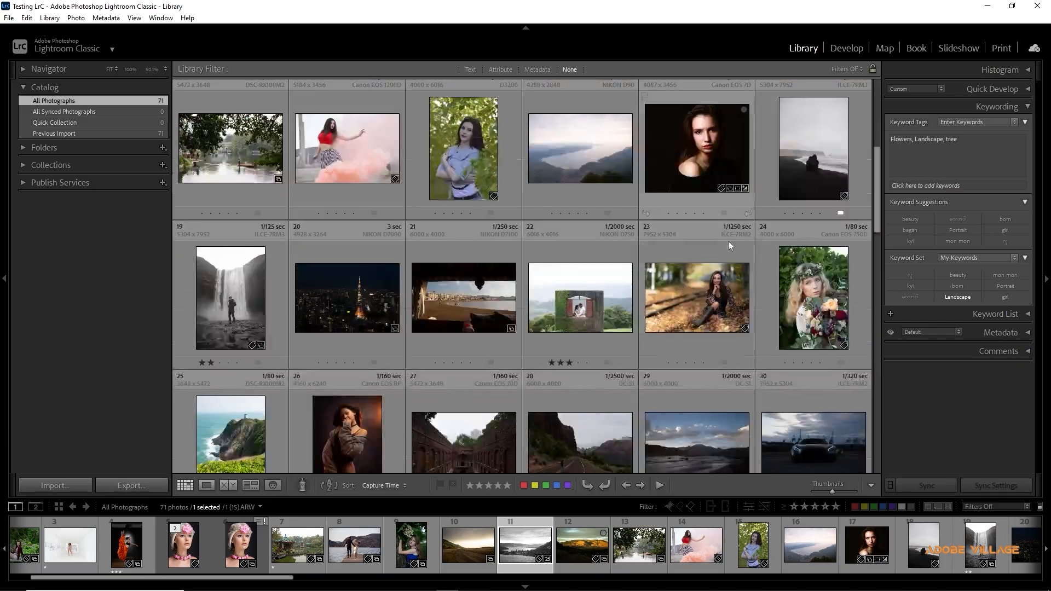
{"action": "left_click", "coordinate": [720, 298]}
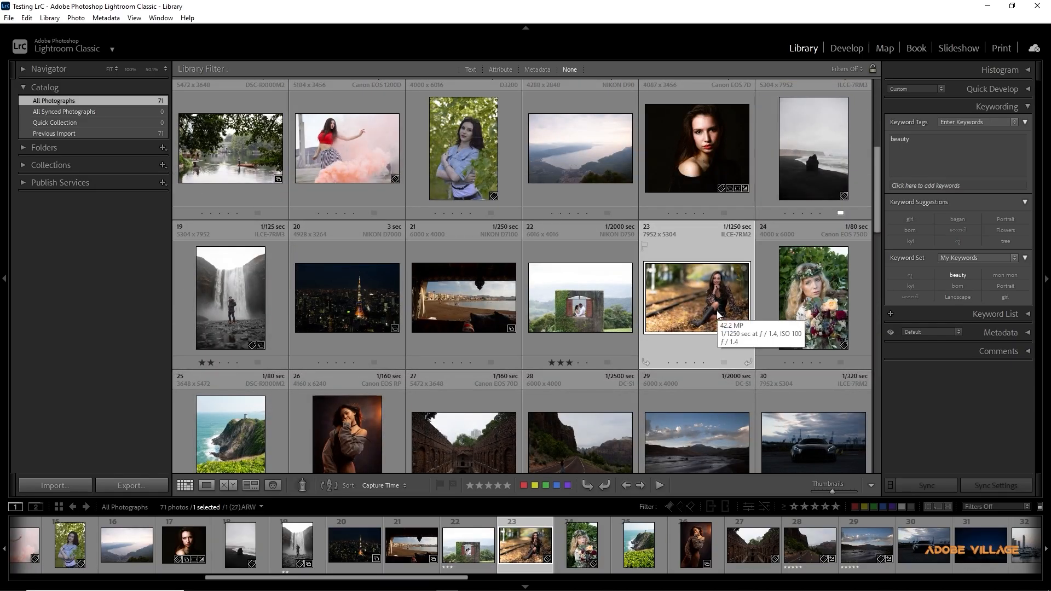
{"action": "left_click", "coordinate": [914, 146]}
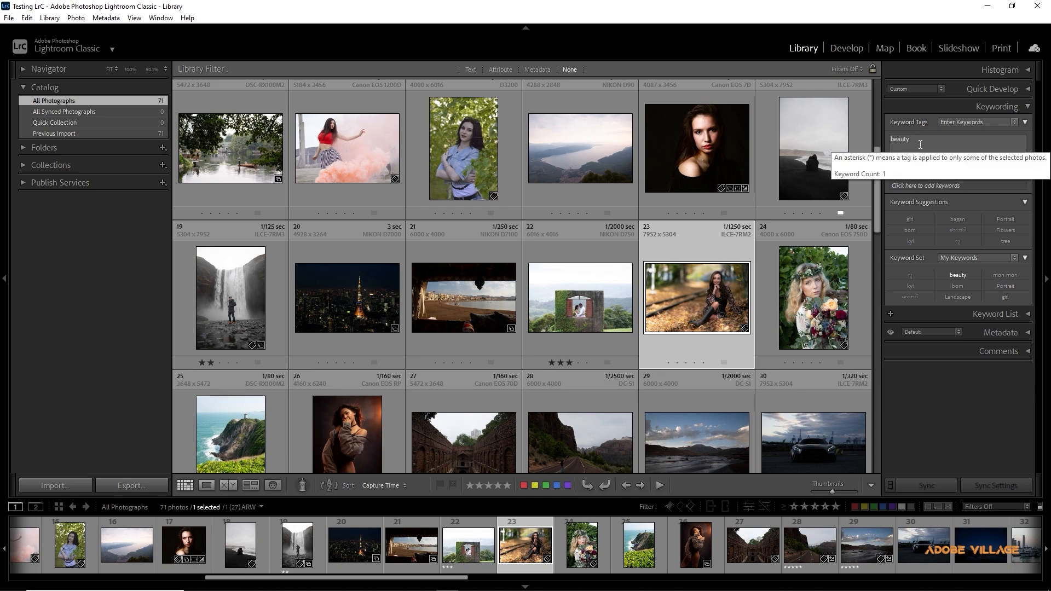
{"action": "left_click_drag", "start_coordinate": [915, 145], "coordinate": [890, 146]}
{"action": "key", "text": "BackSpace"}
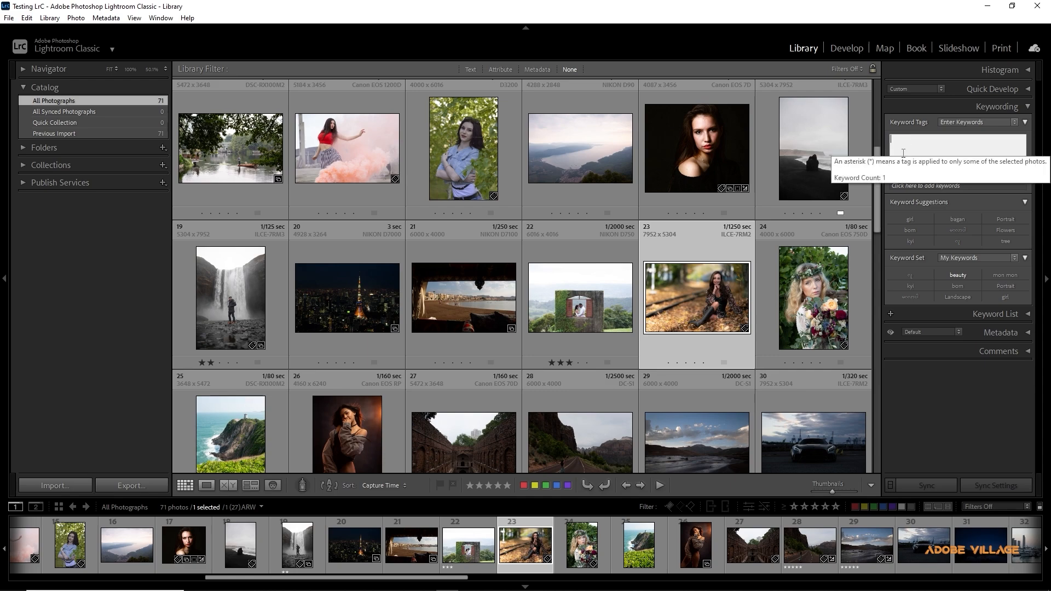
{"action": "key", "text": "Return"}
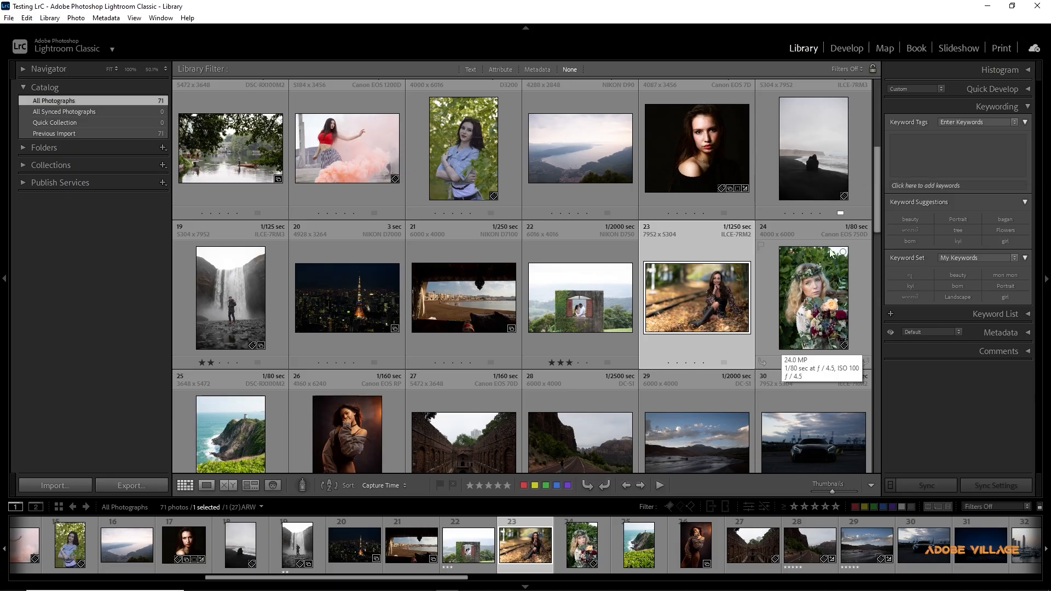
{"action": "left_click", "coordinate": [1024, 123]}
{"action": "left_click", "coordinate": [1024, 123]}
{"action": "left_click", "coordinate": [900, 153]}
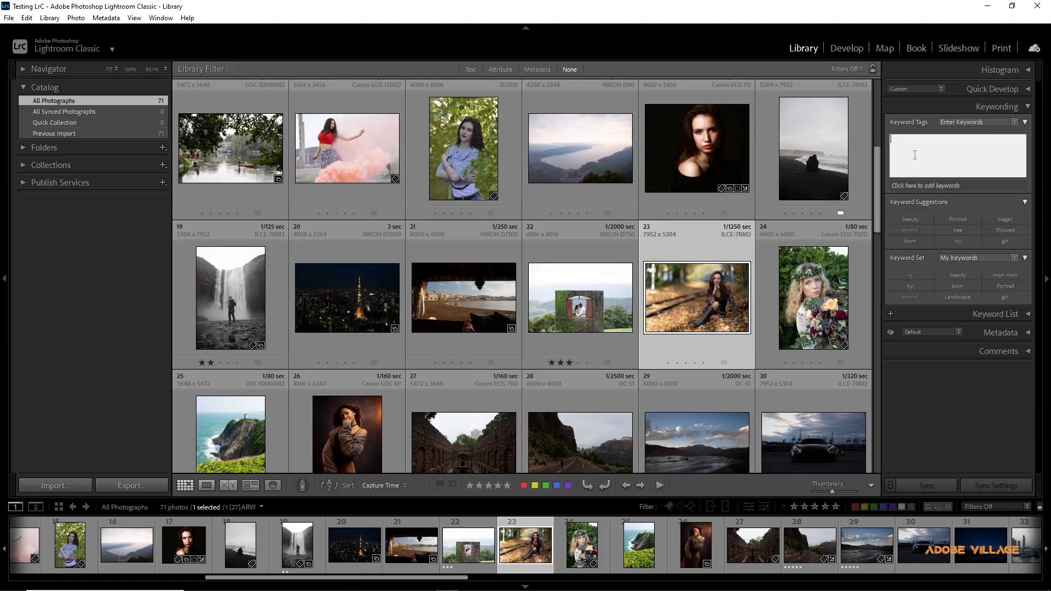
{"action": "type", "text": "beauty"}
{"action": "key", "text": "Return"}
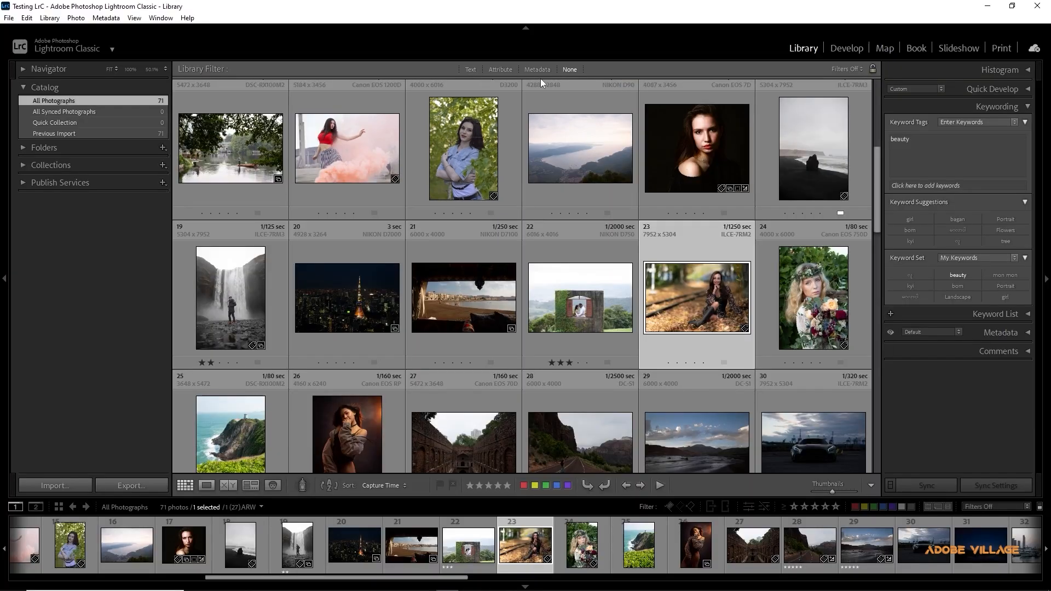
{"action": "key", "text": "backslash"}
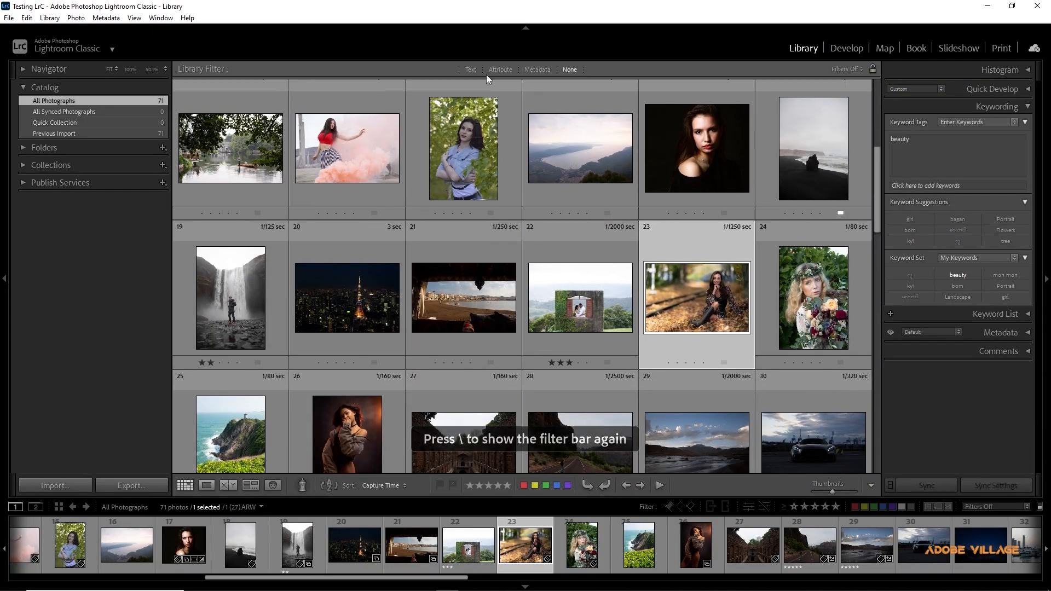
{"action": "left_click", "coordinate": [471, 70]}
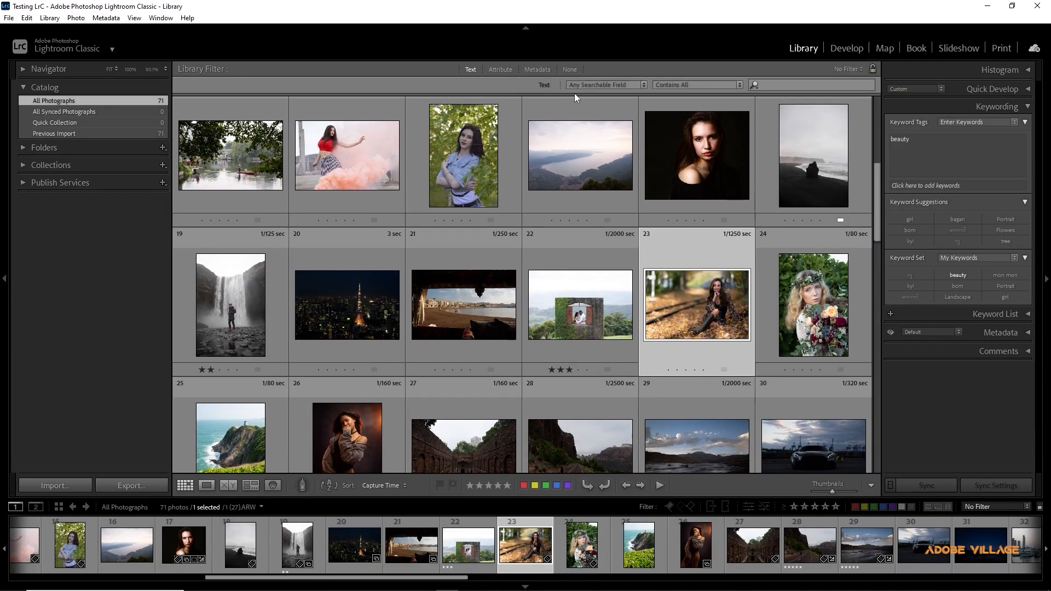
{"action": "left_click", "coordinate": [759, 85]}
{"action": "type", "text": "beauty"}
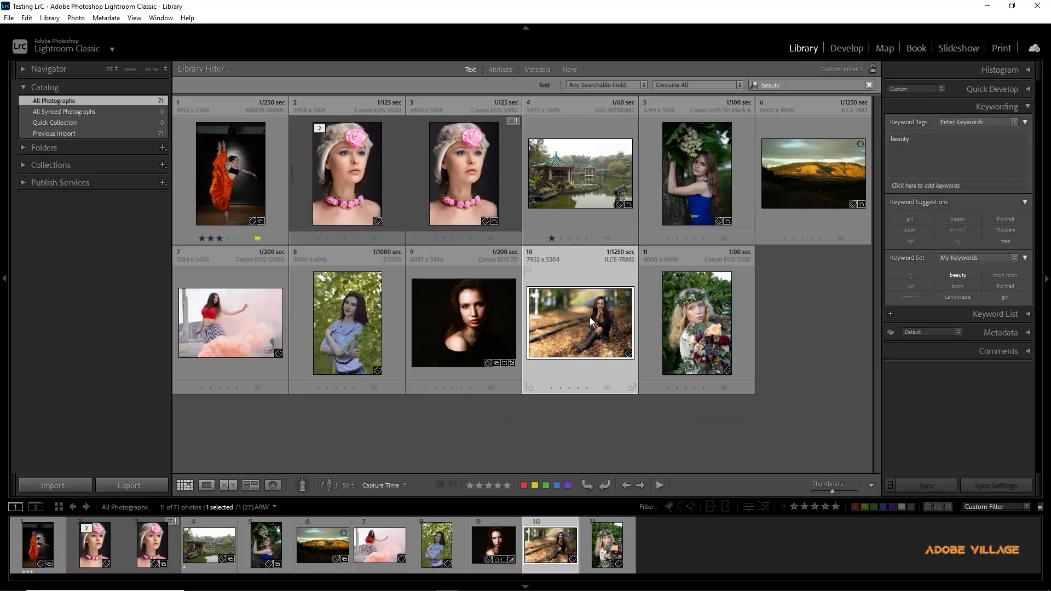
{"action": "left_click", "coordinate": [869, 84]}
{"action": "left_click", "coordinate": [569, 70]}
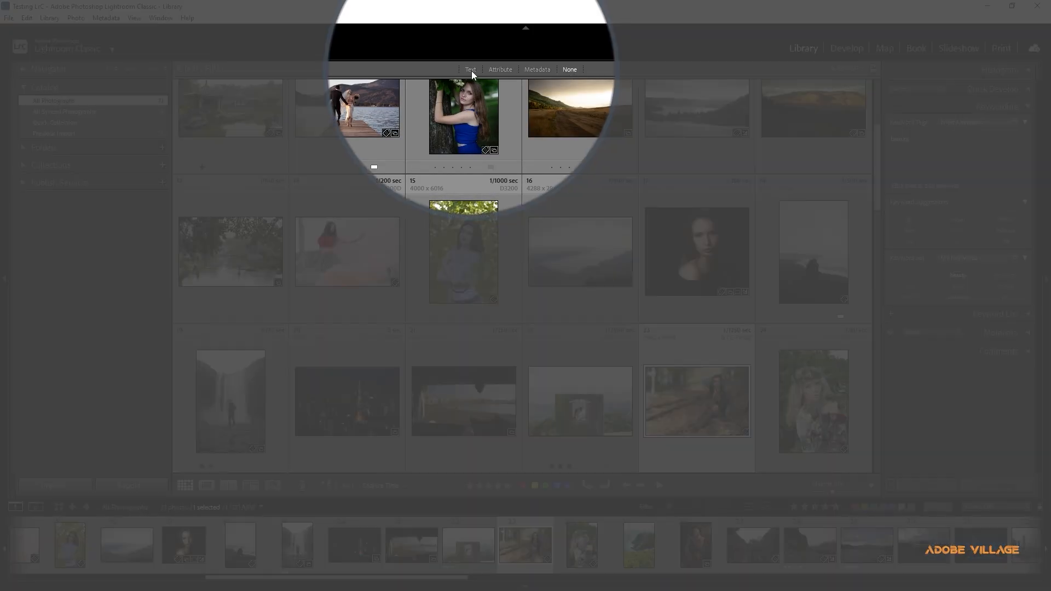
Set the Library Filter to None and place the cursor in photo 23's Keyword Tags box
{"action": "left_click", "coordinate": [470, 71]}
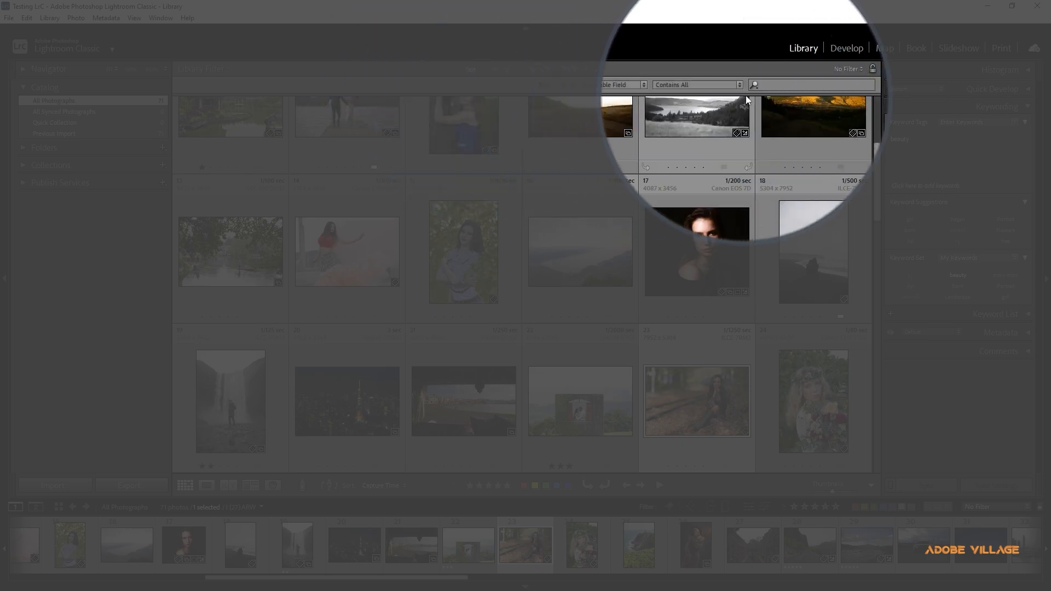
{"action": "left_click", "coordinate": [568, 70]}
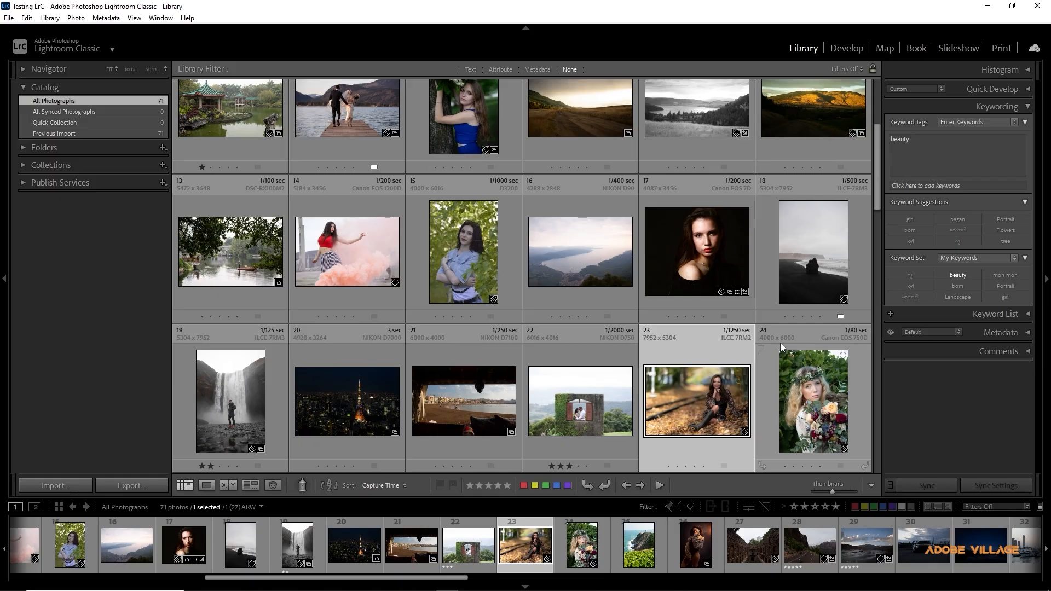
{"action": "left_click", "coordinate": [925, 144]}
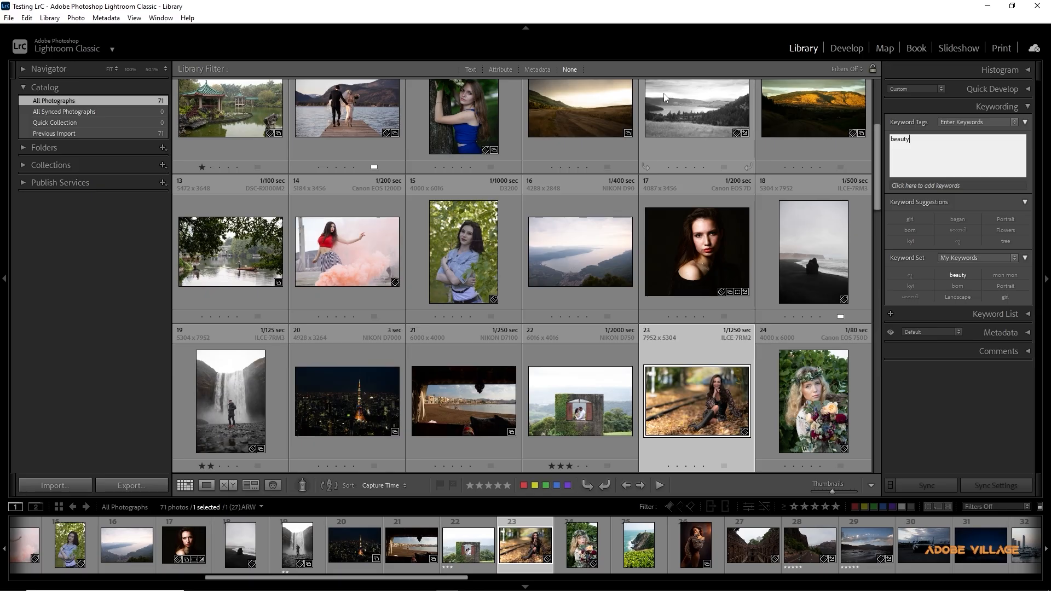
Append ', girl' after beauty in the Keyword Tags box and commit it
{"action": "type", "text": ",Girl"}
{"action": "key", "text": "Return"}
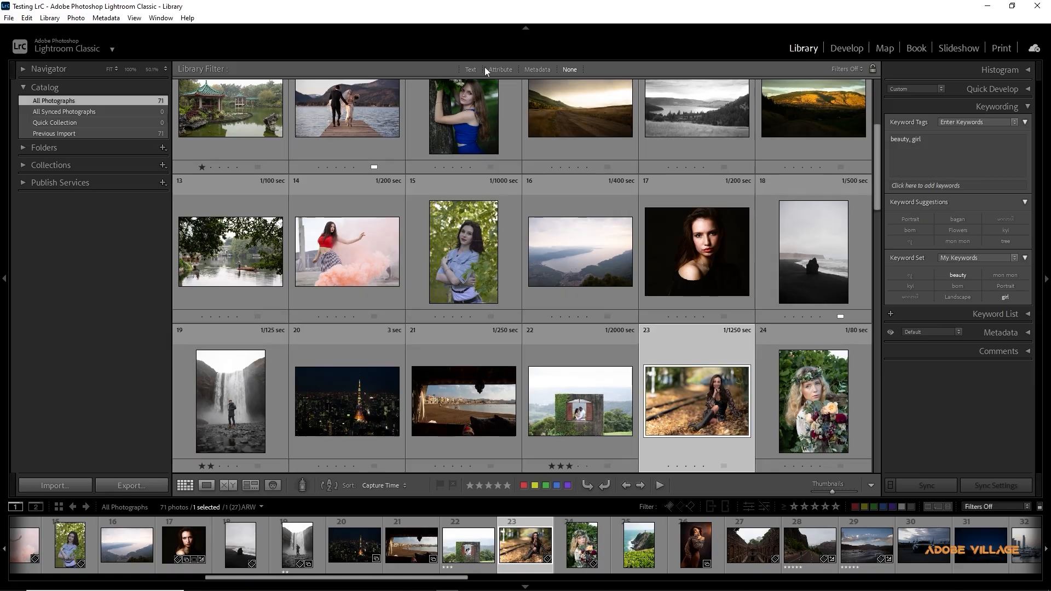
Run a text search for 'girl' showing 9 matches, then clear it to list all 71 photos
{"action": "left_click", "coordinate": [470, 70]}
{"action": "left_click", "coordinate": [835, 85]}
{"action": "type", "text": "gi"}
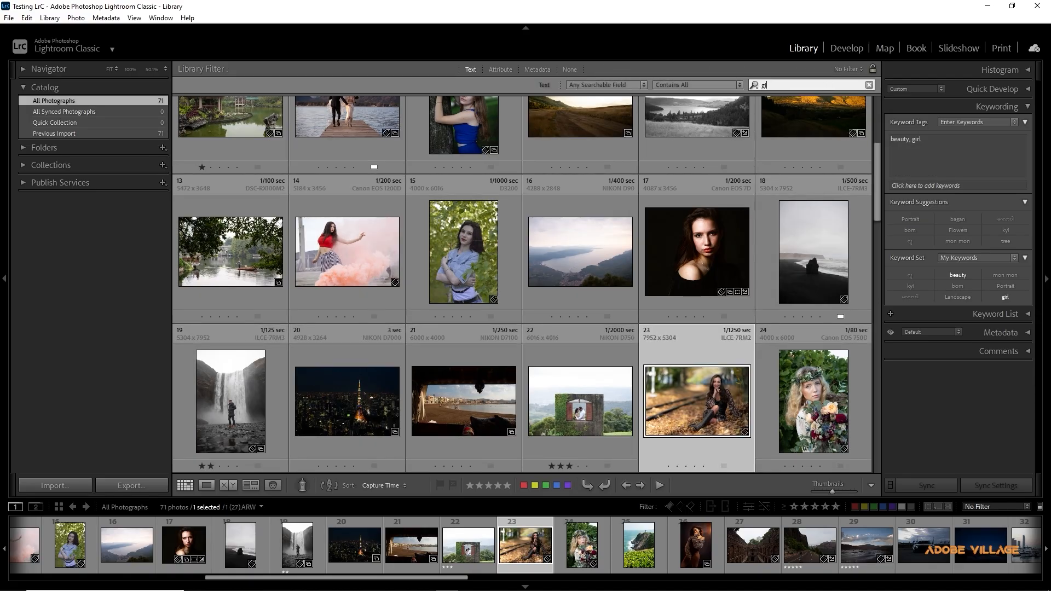
{"action": "type", "text": "rl"}
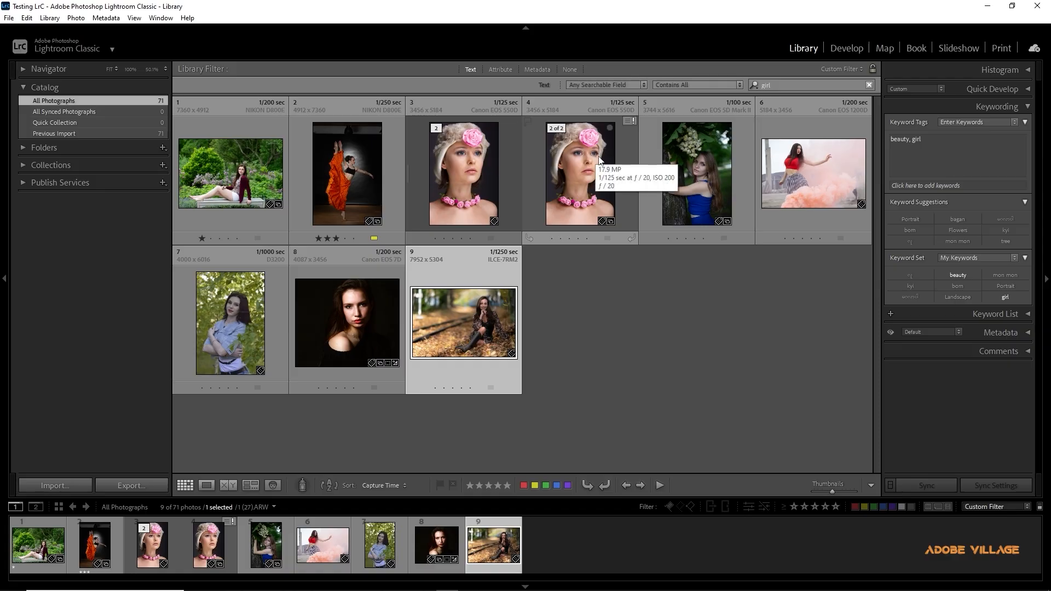
{"action": "left_click", "coordinate": [869, 86]}
{"action": "left_click", "coordinate": [570, 69]}
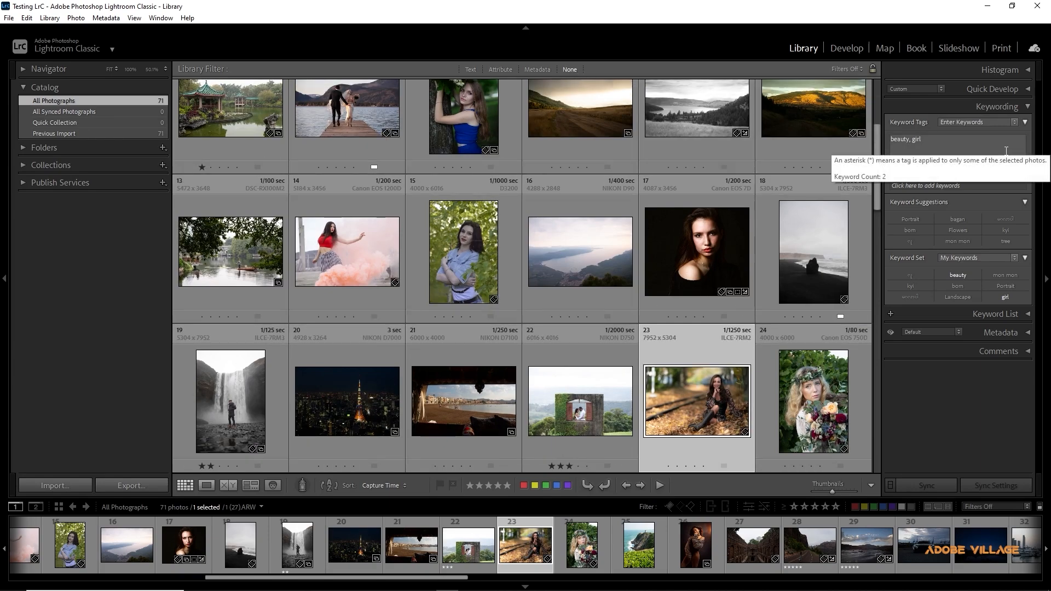
{"action": "left_click", "coordinate": [919, 185]}
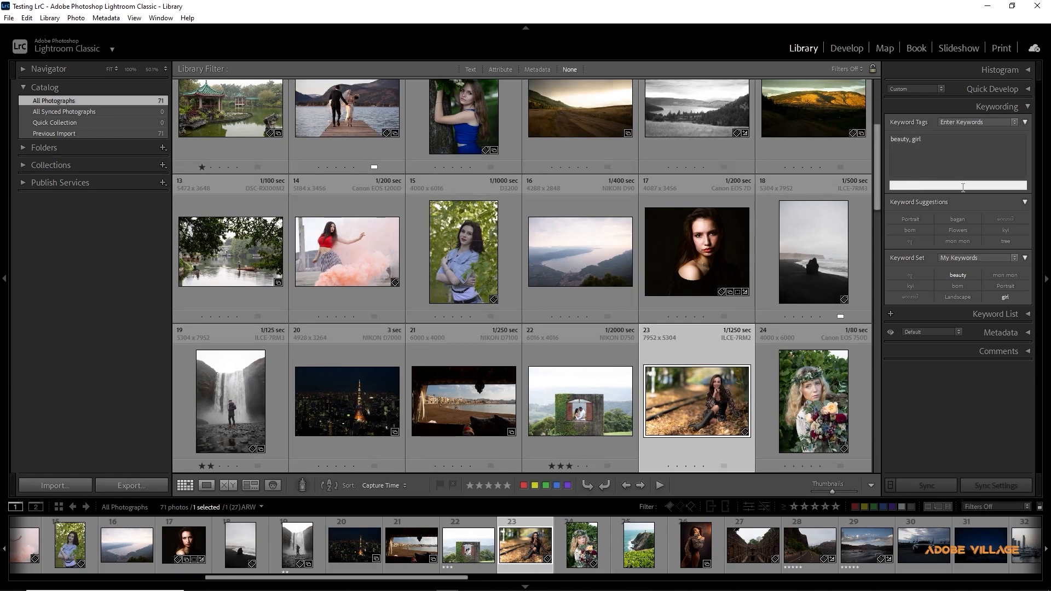
{"action": "left_click", "coordinate": [934, 375]}
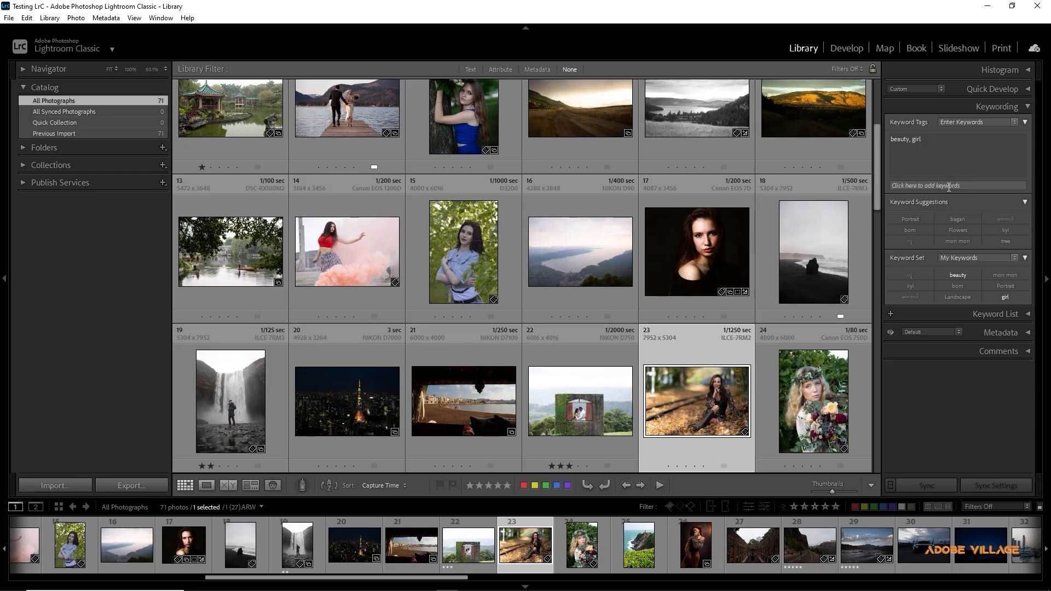
{"action": "left_click", "coordinate": [948, 187]}
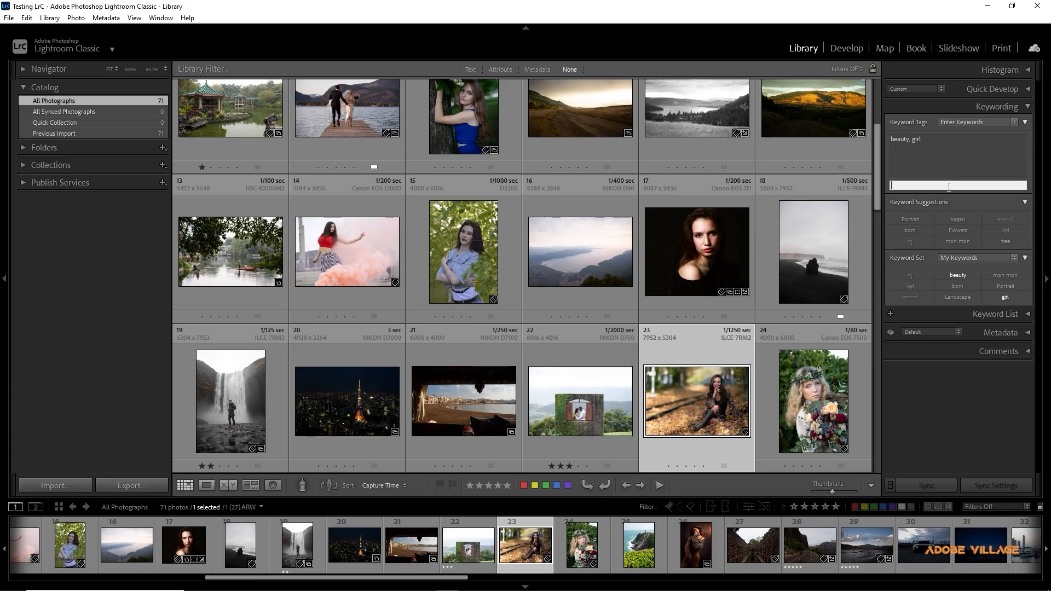
{"action": "left_click", "coordinate": [714, 411]}
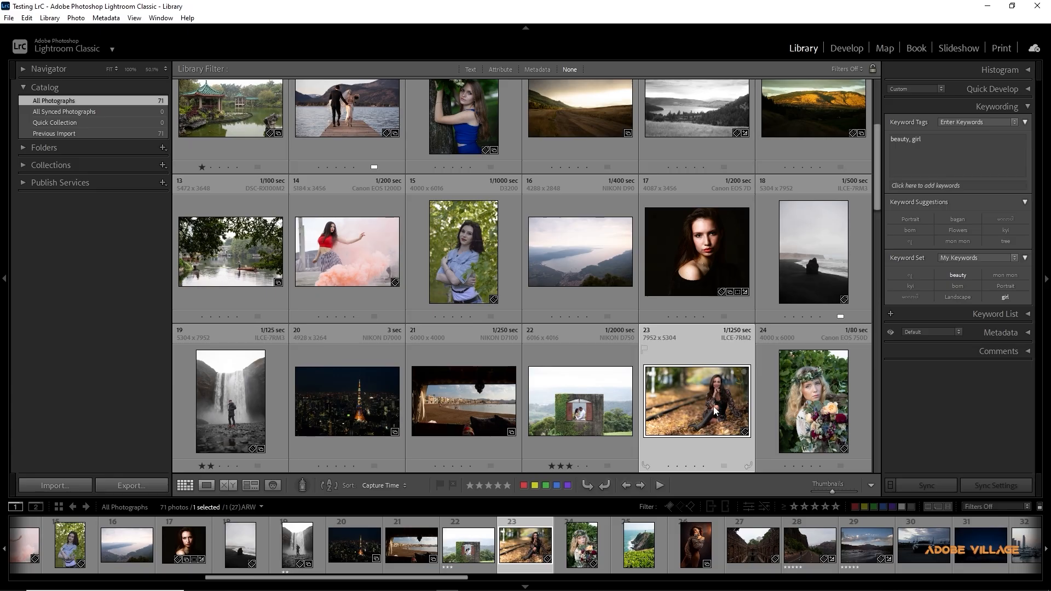
{"action": "left_click", "coordinate": [899, 187]}
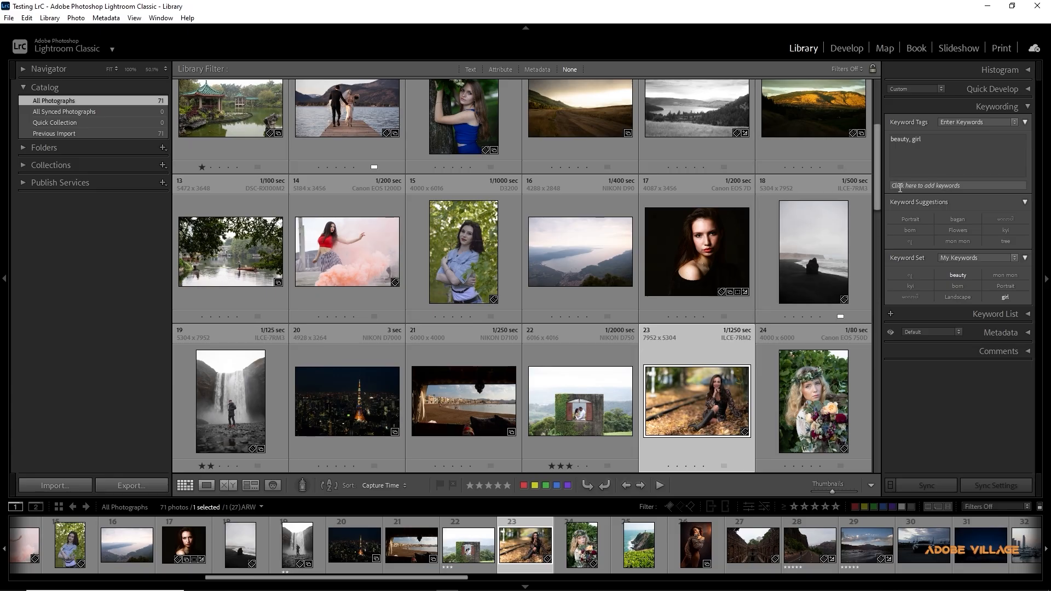
{"action": "type", "text": "portrait"}
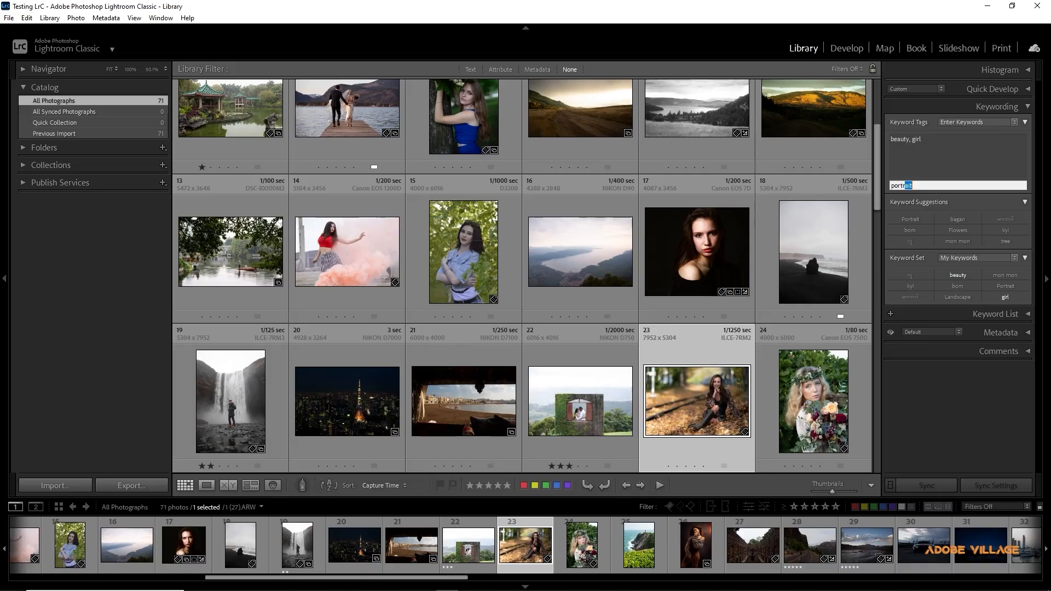
{"action": "key", "text": "Return"}
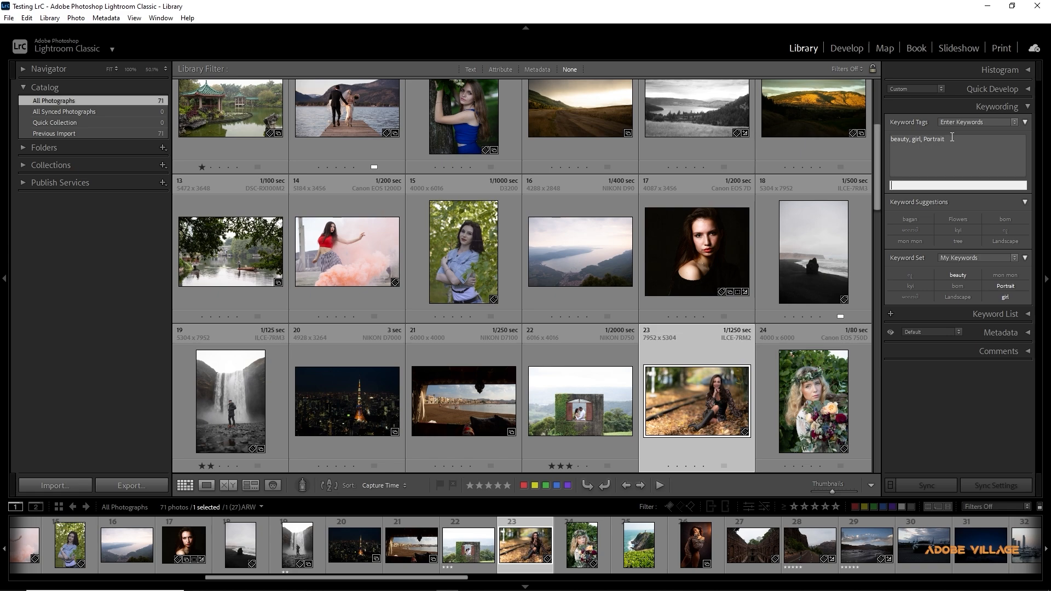
{"action": "left_click_drag", "start_coordinate": [945, 139], "coordinate": [923, 138]}
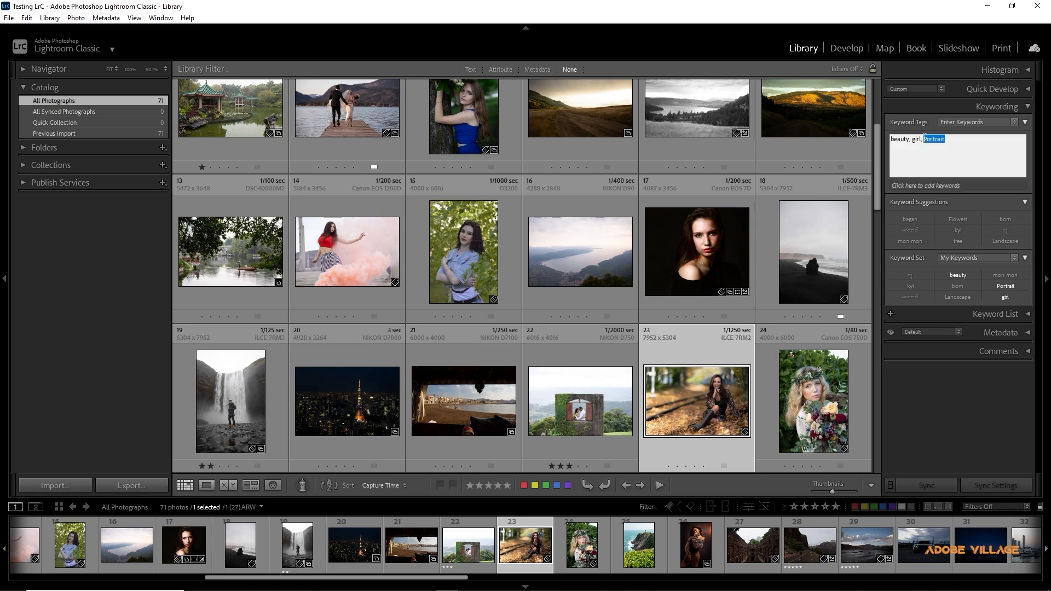
{"action": "key", "text": "BackSpace"}
{"action": "key", "text": "Return"}
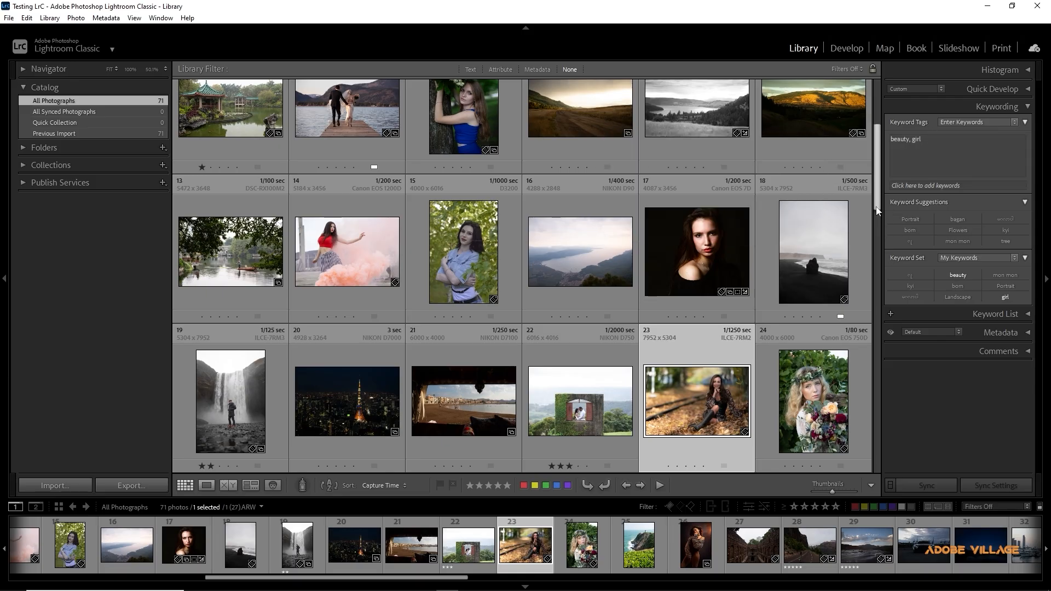
{"action": "left_click_drag", "start_coordinate": [876, 206], "coordinate": [876, 234]}
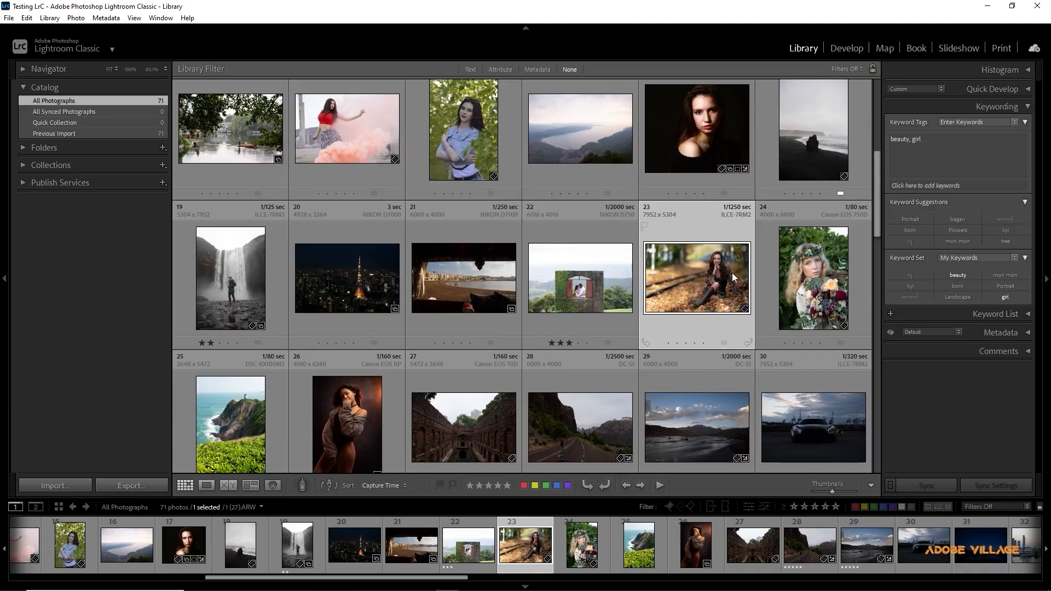
{"action": "left_click", "coordinate": [592, 300]}
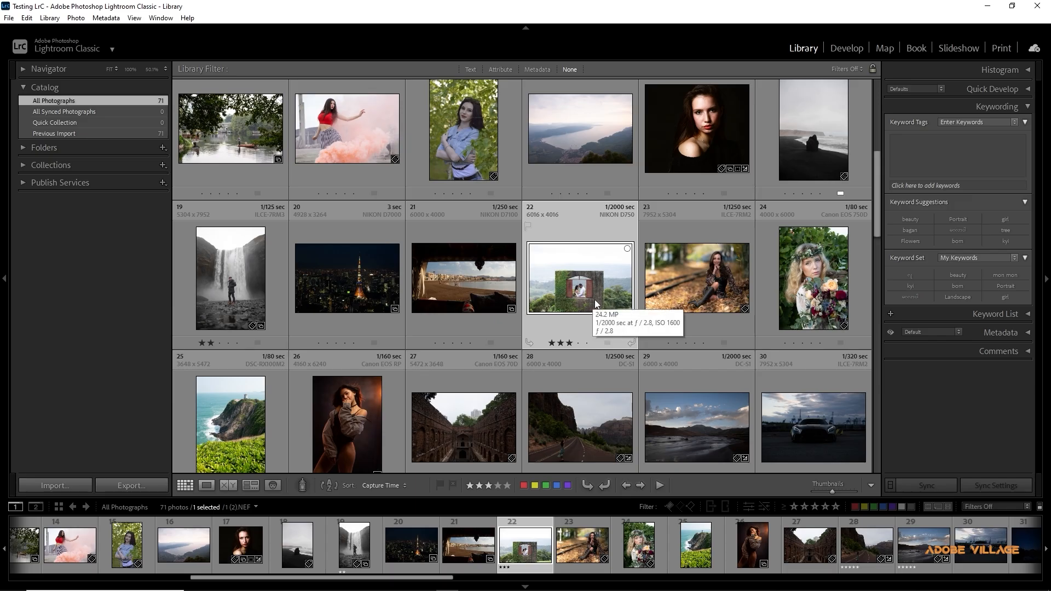
{"action": "left_click", "coordinate": [647, 296]}
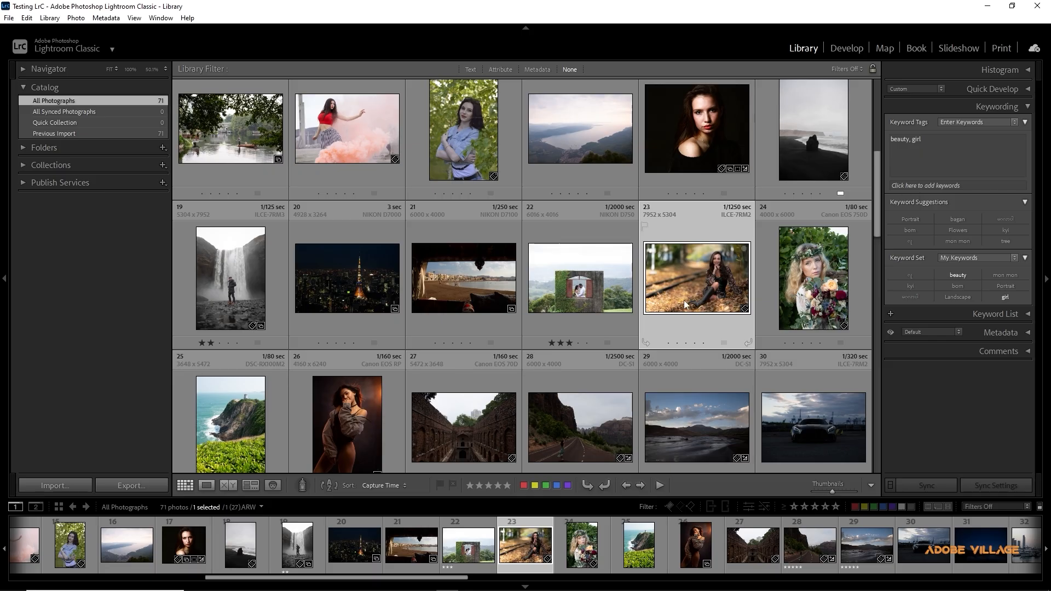
{"action": "mouse_move", "coordinate": [685, 305]}
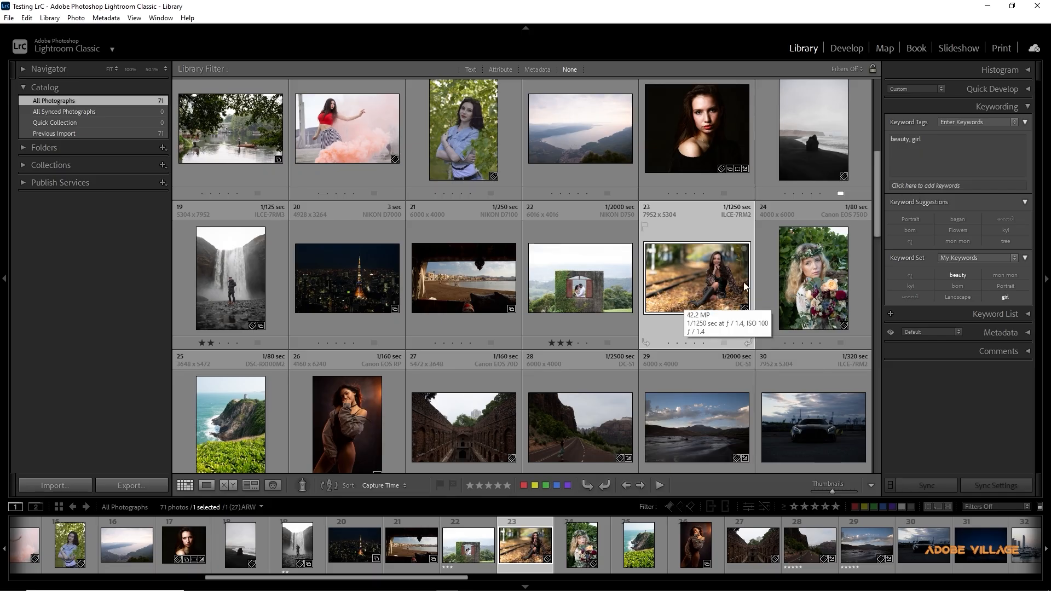
{"action": "left_click", "coordinate": [901, 186]}
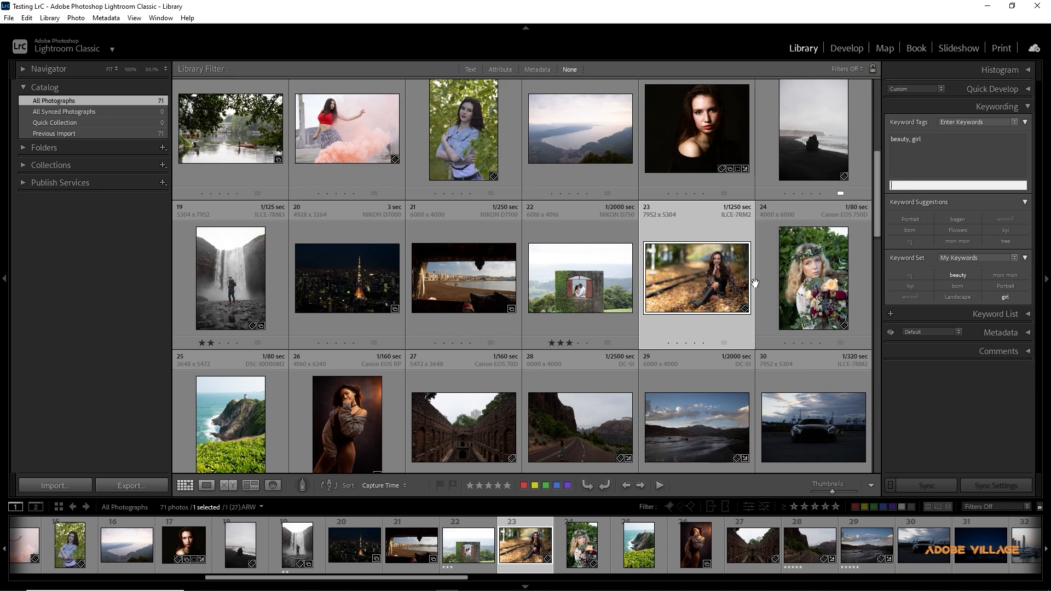
{"action": "left_click", "coordinate": [730, 294]}
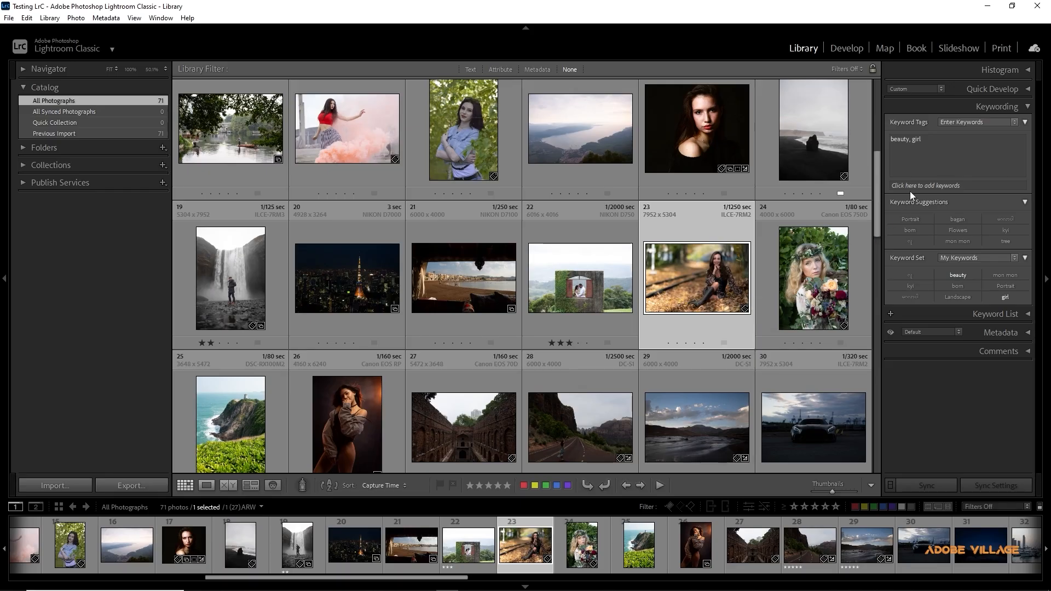
{"action": "mouse_move", "coordinate": [738, 279]}
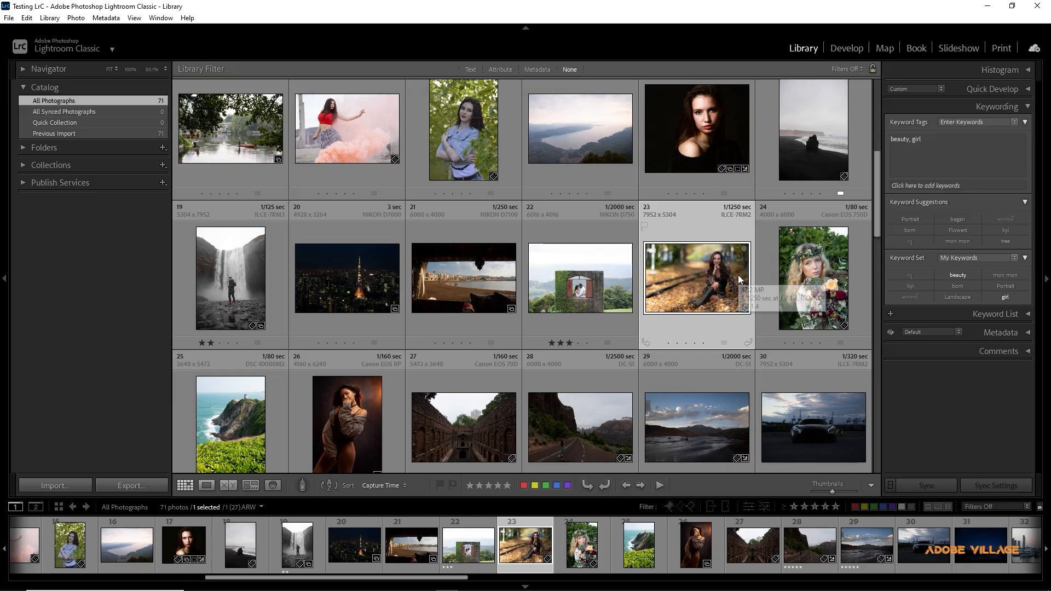
Add the keyword 'portrait' with Ctrl+K, then step to photo 24 and back to photo 23
{"action": "key", "text": "ctrl+k"}
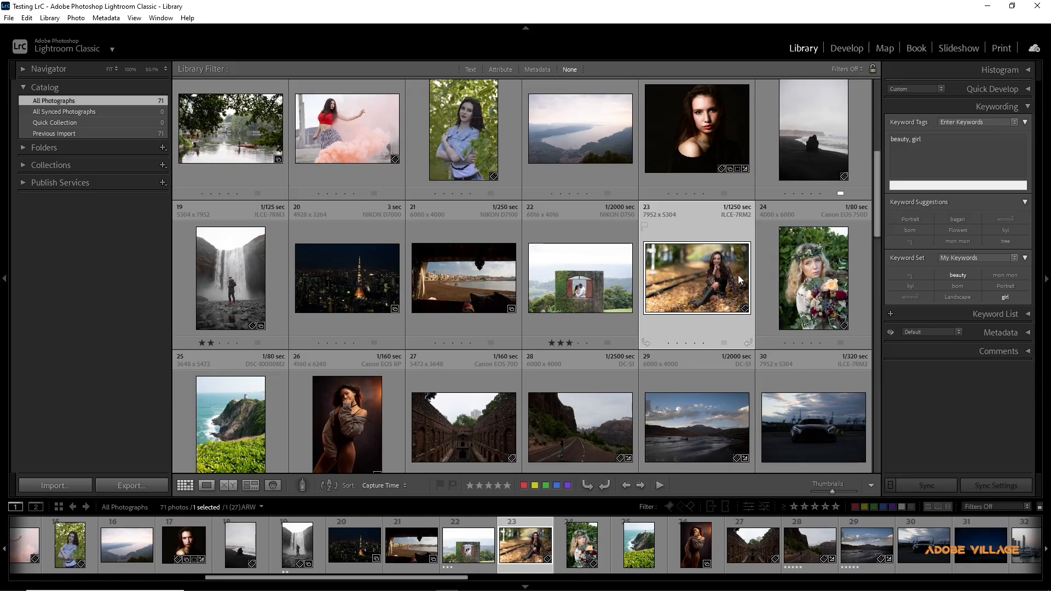
{"action": "type", "text": "p"}
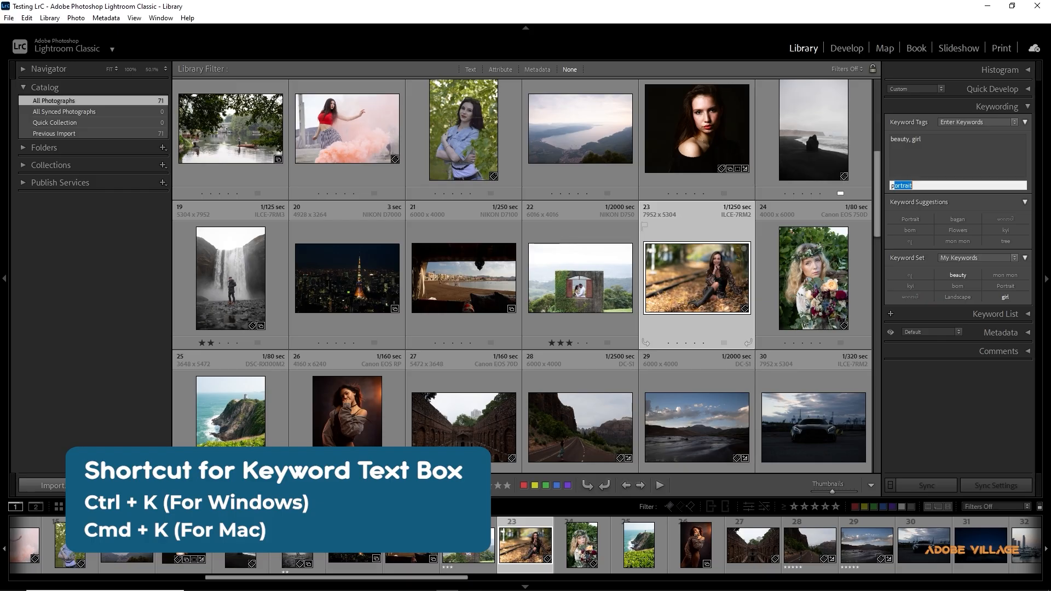
{"action": "type", "text": "ortrait"}
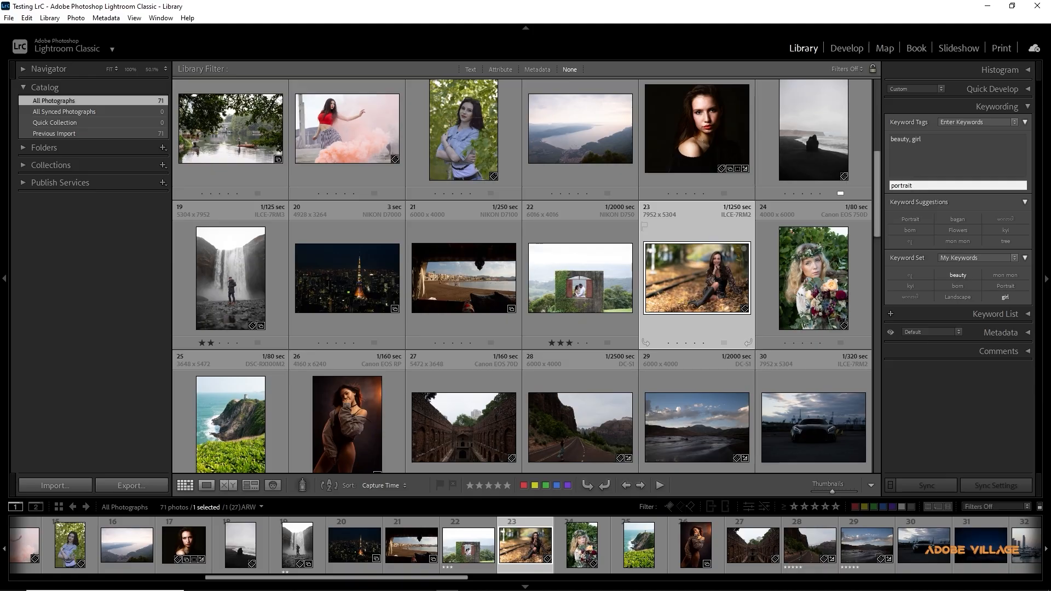
{"action": "key", "text": "Return"}
{"action": "key", "text": "Return"}
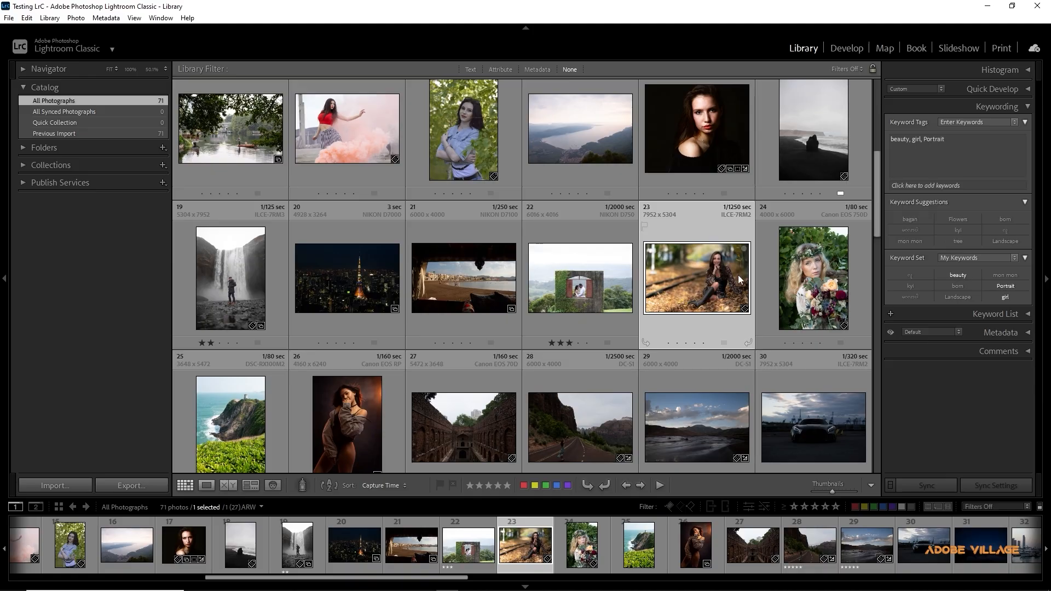
{"action": "key", "text": "Right"}
{"action": "key", "text": "Left"}
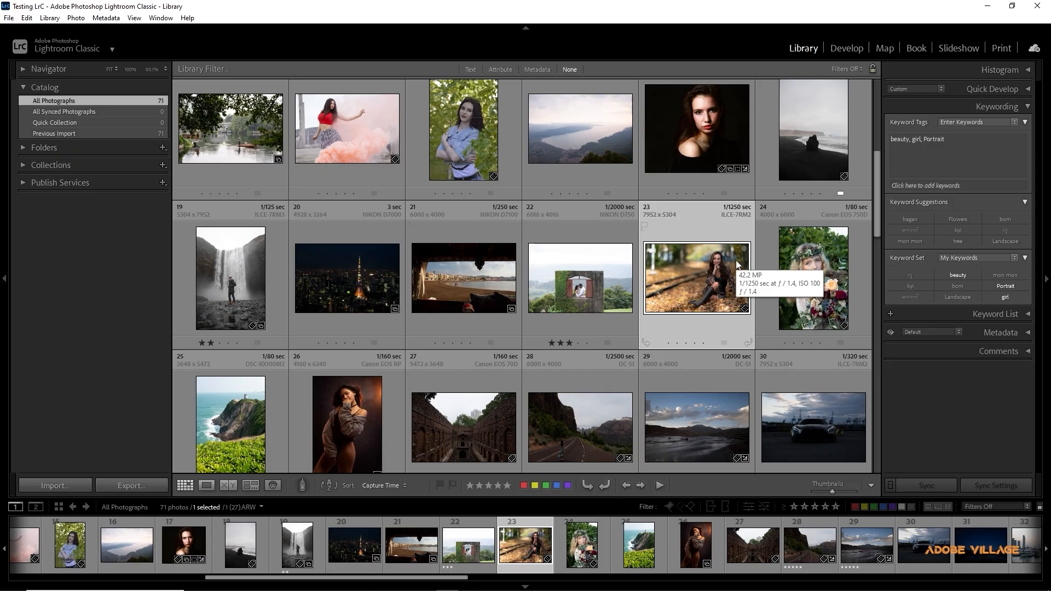
Add 'glamour' to photo 23's keywords, then select all its keyword text for copying
{"action": "key", "text": "ctrl+k"}
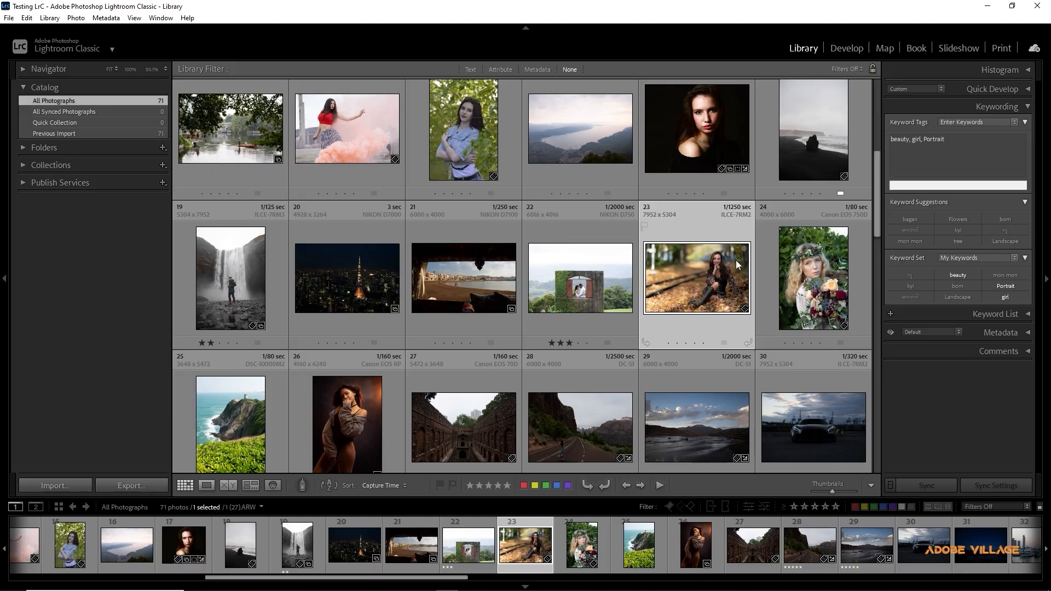
{"action": "type", "text": "name"}
{"action": "key", "text": "BackSpace"}
{"action": "key", "text": "BackSpace"}
{"action": "key", "text": "BackSpace"}
{"action": "key", "text": "BackSpace"}
{"action": "type", "text": "glamour"}
{"action": "key", "text": "ctrl+Right"}
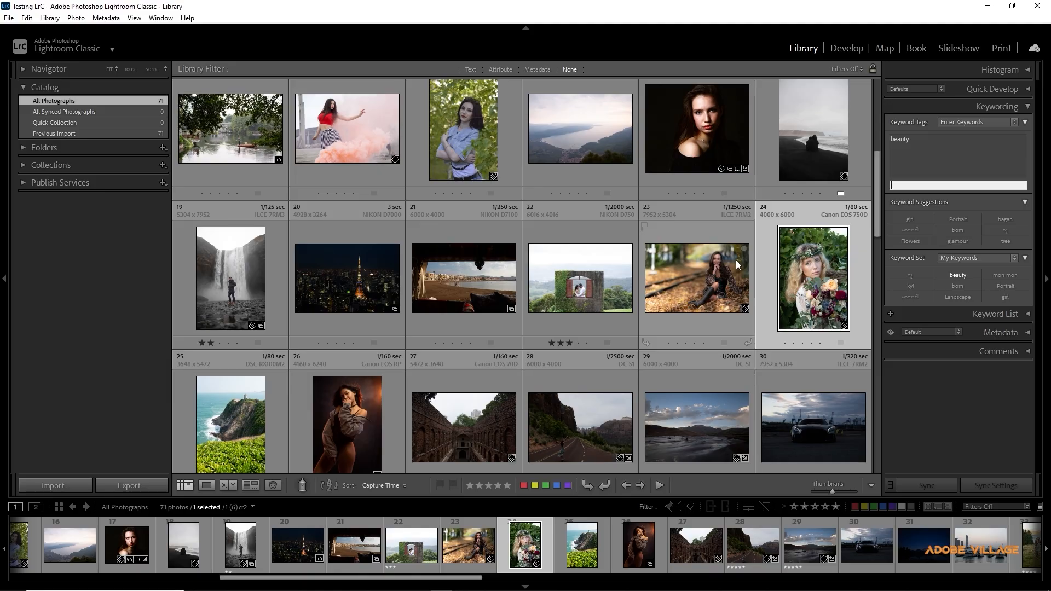
{"action": "left_click", "coordinate": [735, 261]}
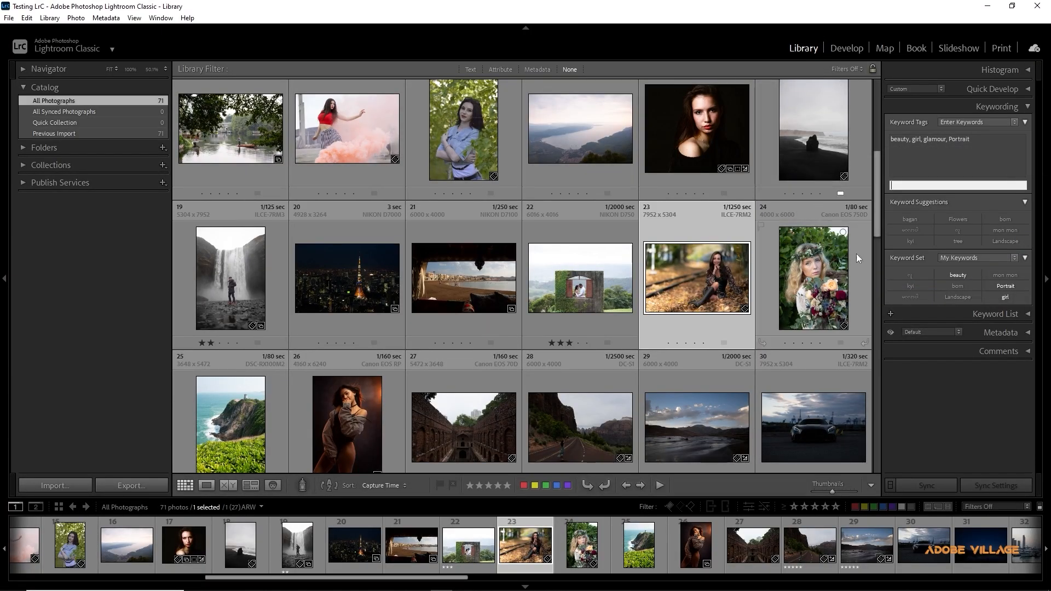
{"action": "left_click", "coordinate": [884, 136]}
{"action": "key", "text": "ctrl+c"}
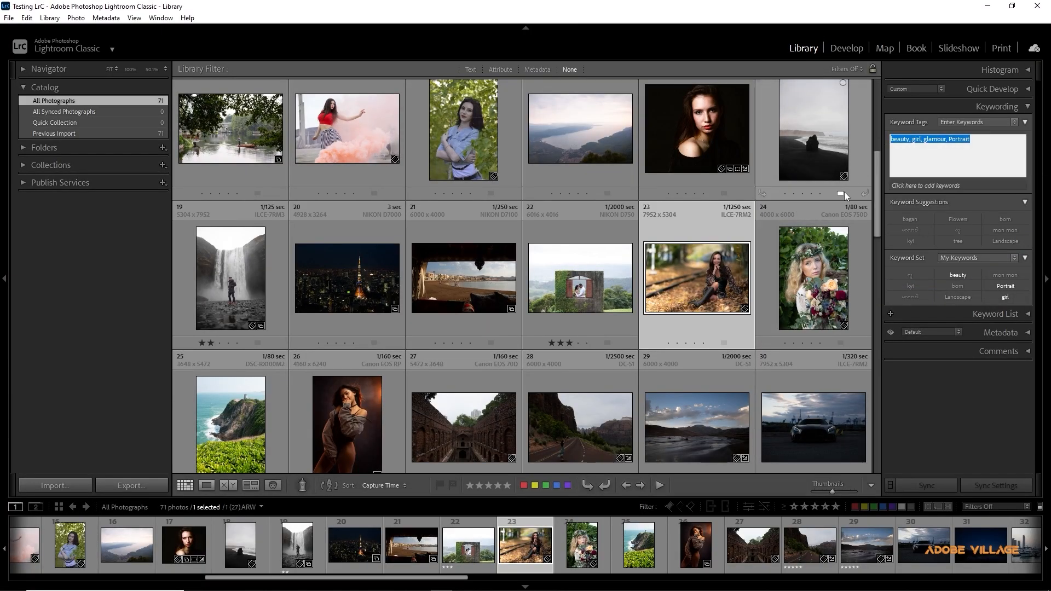
Paste beauty, girl, glamour, Portrait into photo 24's Keyword Tags, replacing beauty
{"action": "key", "text": "ctrl+Right"}
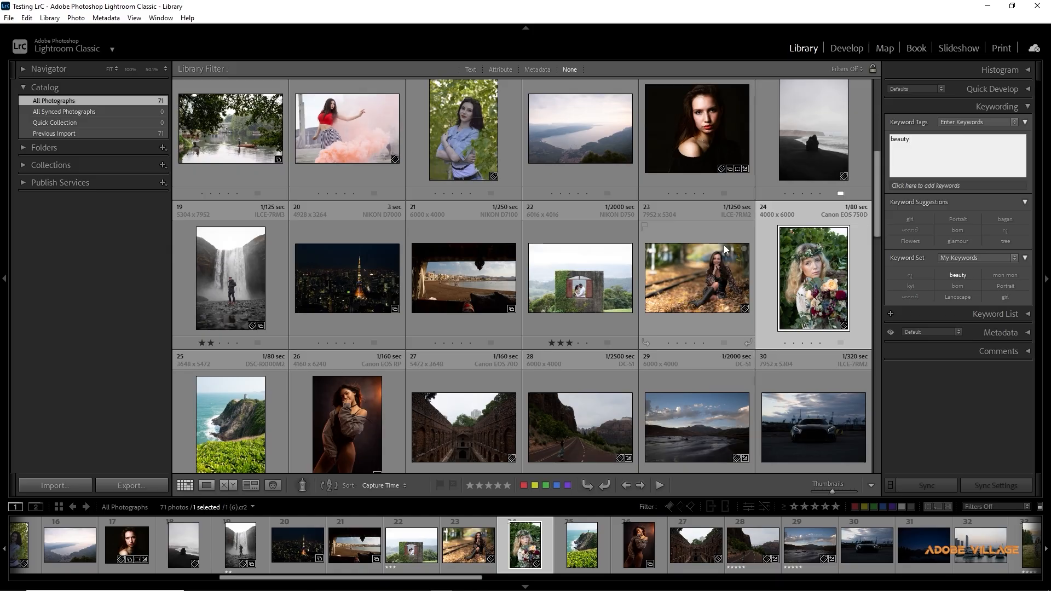
{"action": "key", "text": "BackSpace"}
{"action": "key", "text": "BackSpace"}
{"action": "key", "text": "BackSpace"}
{"action": "key", "text": "BackSpace"}
{"action": "key", "text": "BackSpace"}
{"action": "key", "text": "BackSpace"}
{"action": "key", "text": "ctrl+v"}
{"action": "key", "text": "Return"}
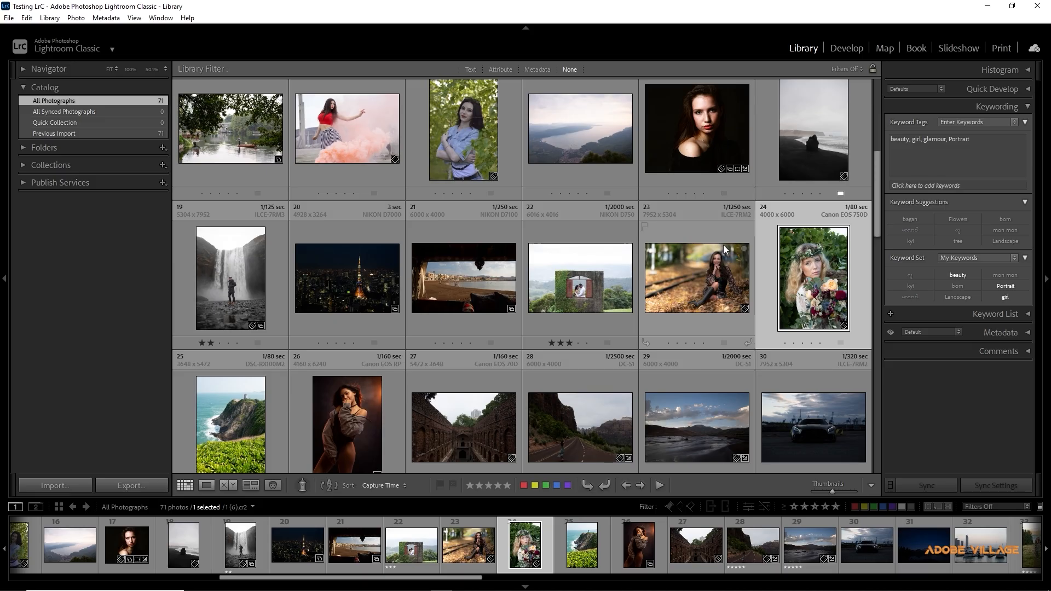
Toggle Lights Out with L while viewing photos 23 and 24, ending on photo 23
{"action": "left_click", "coordinate": [725, 248]}
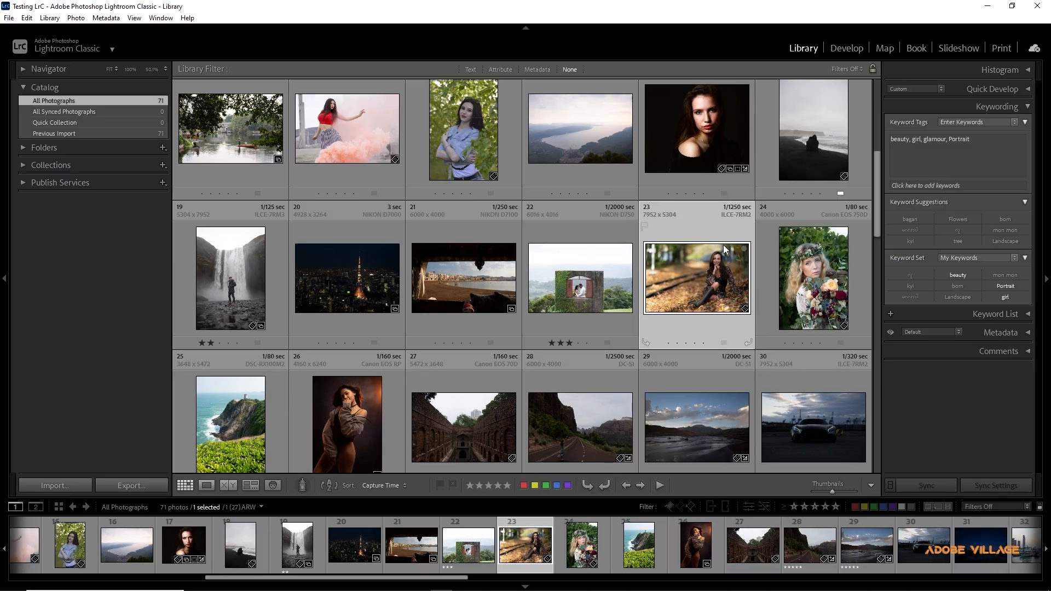
{"action": "key", "text": "l"}
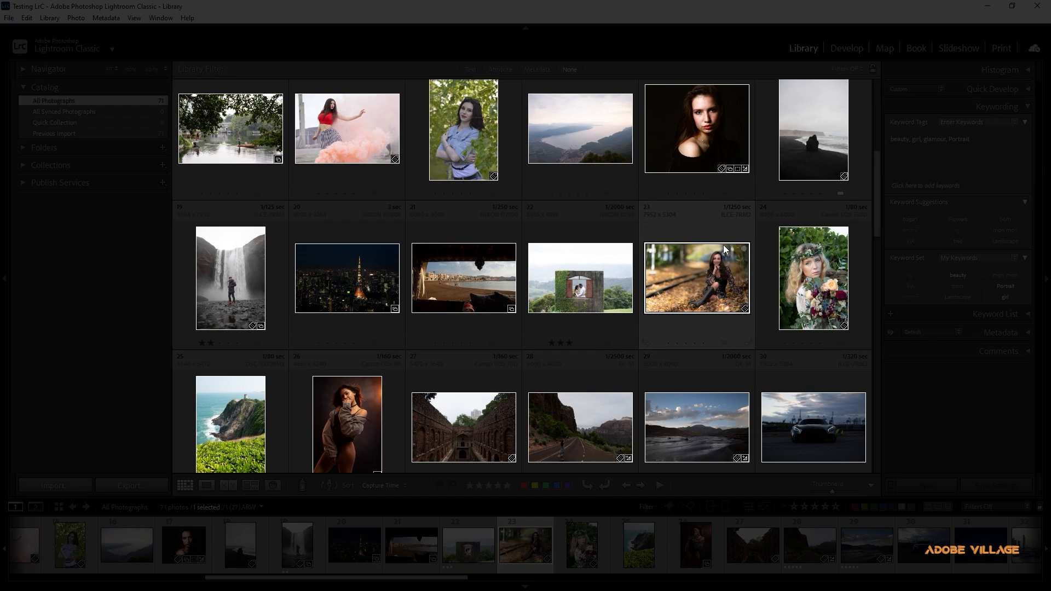
{"action": "key", "text": "Right"}
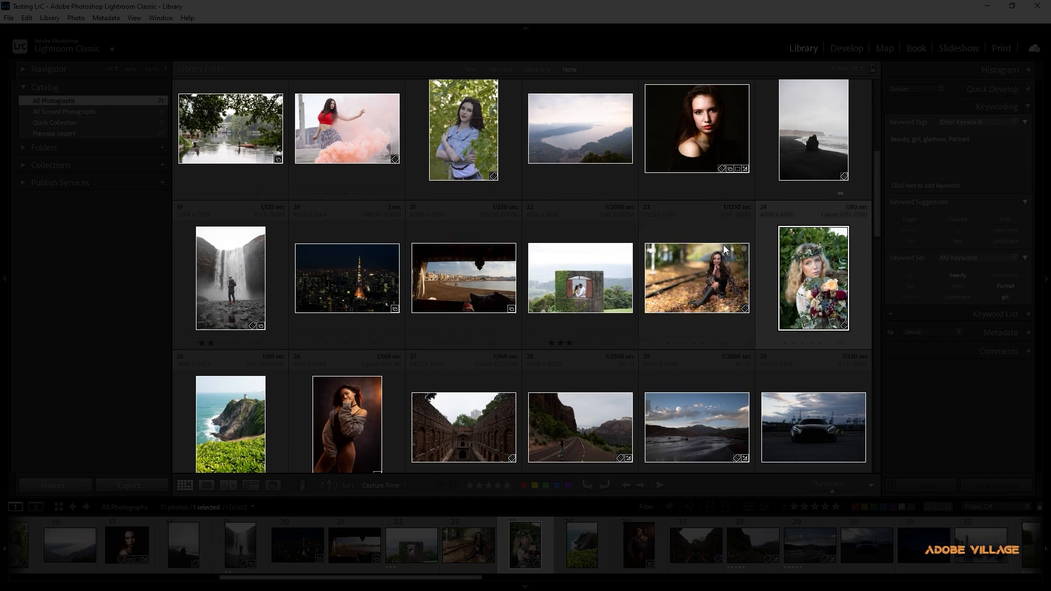
{"action": "key", "text": "l"}
{"action": "key", "text": "l"}
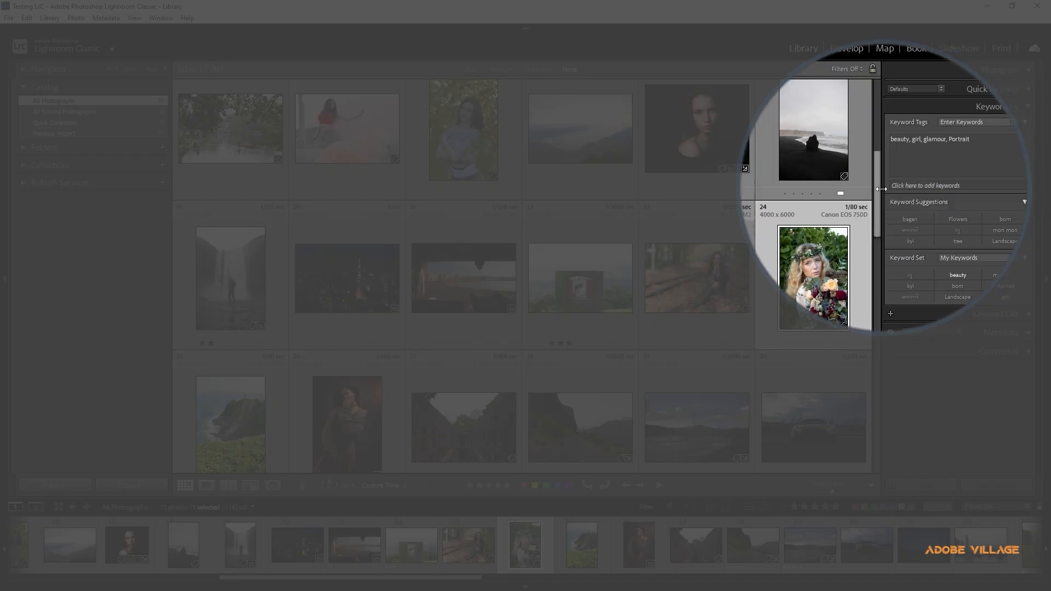
{"action": "left_click", "coordinate": [682, 300]}
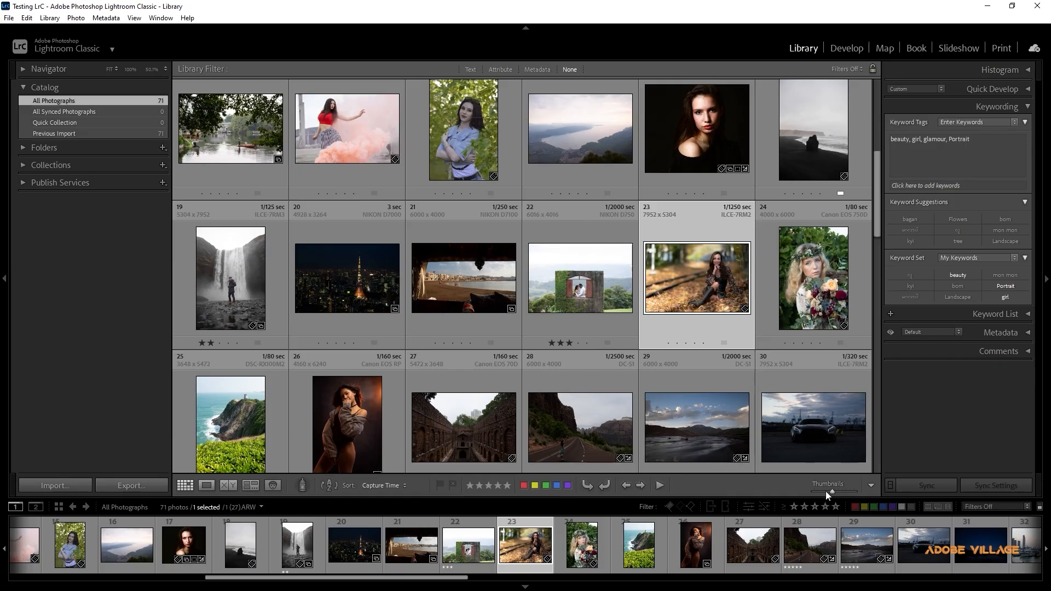
Enlarge the grid thumbnails to four per row, then return the selection to photo 23
{"action": "left_click_drag", "start_coordinate": [831, 491], "coordinate": [837, 490]}
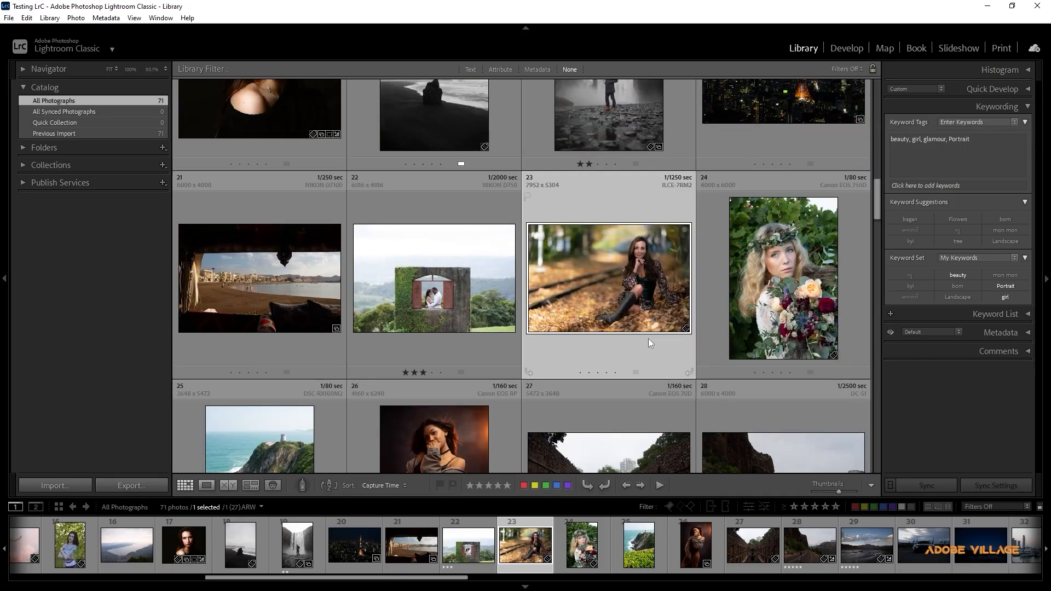
{"action": "key", "text": "Right"}
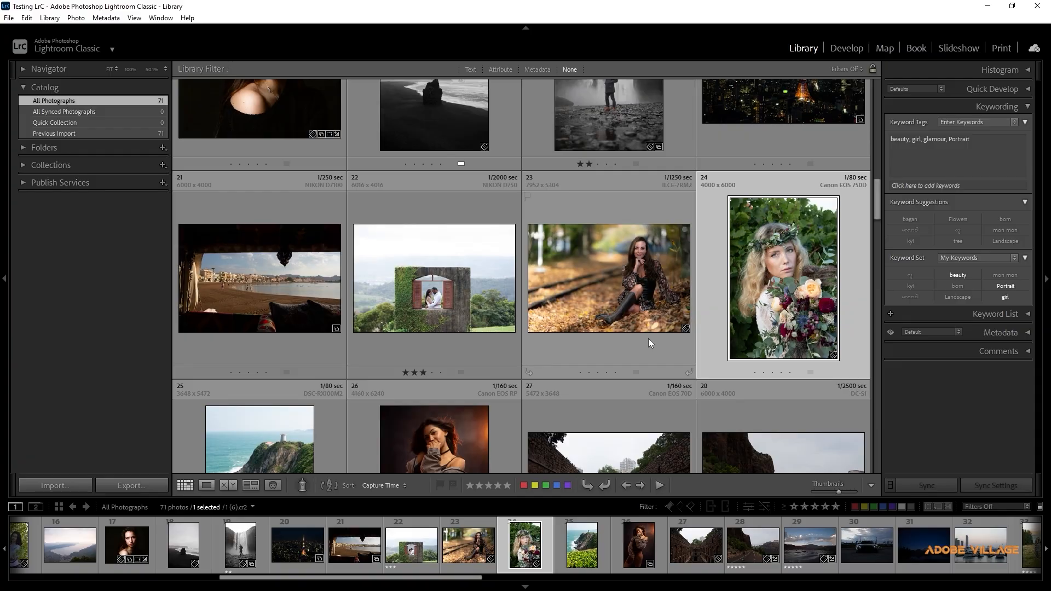
{"action": "key", "text": "Left"}
{"action": "key", "text": "Left"}
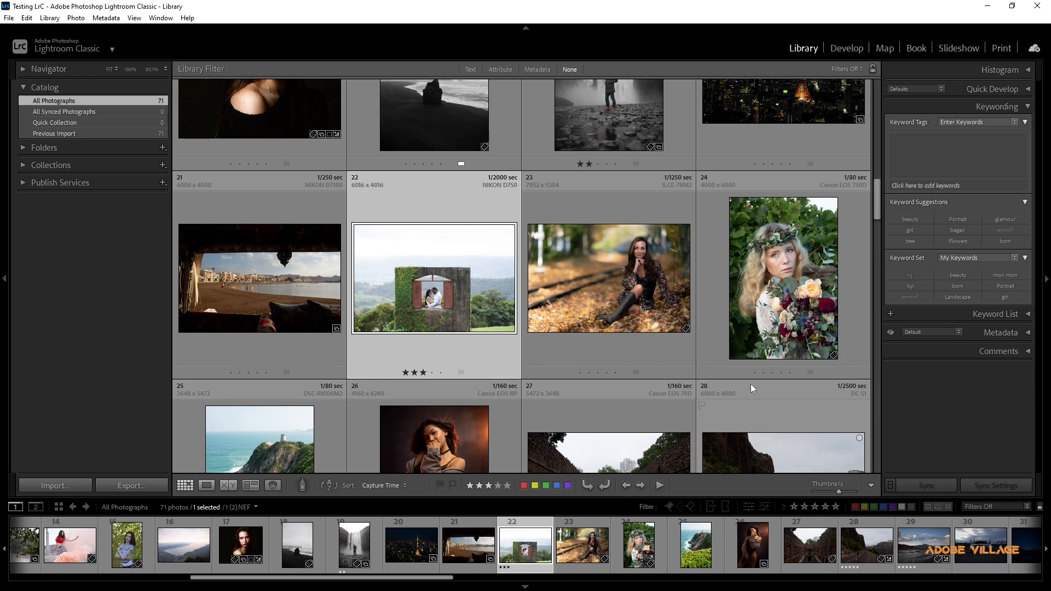
{"action": "key", "text": "Right"}
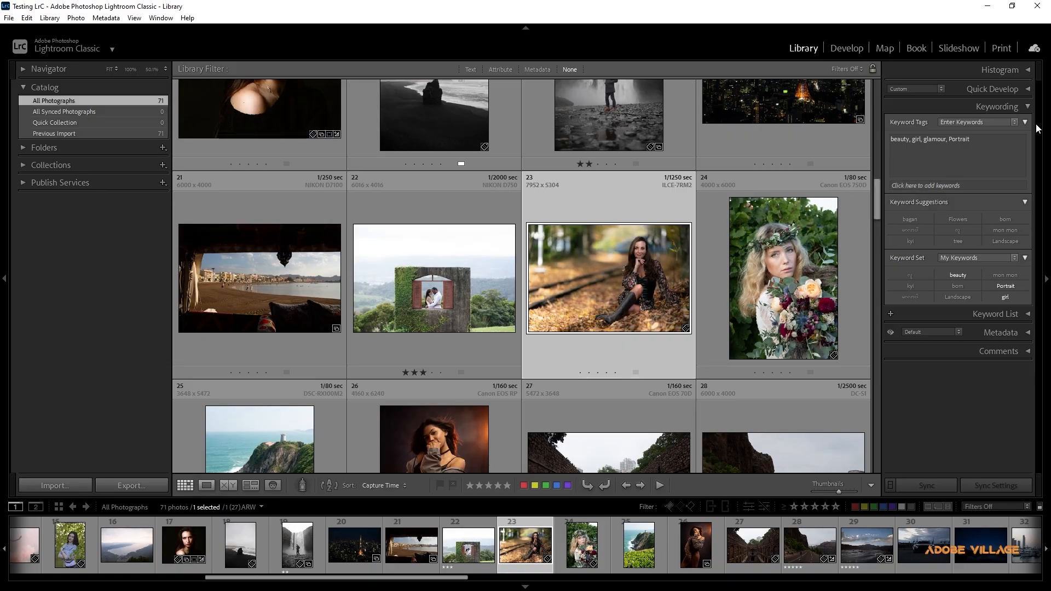
Collapse the Keyword Set, Keyword Suggestions and Keyword Tags sections, then reopen Keyword Tags and Keyword Suggestions
{"action": "left_click", "coordinate": [1023, 258]}
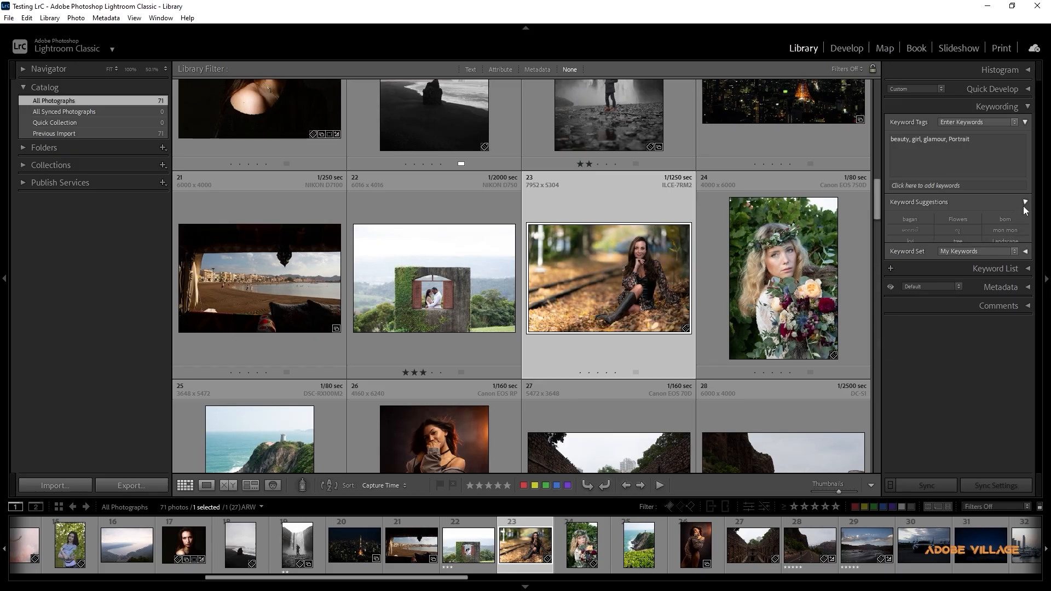
{"action": "left_click", "coordinate": [1023, 206]}
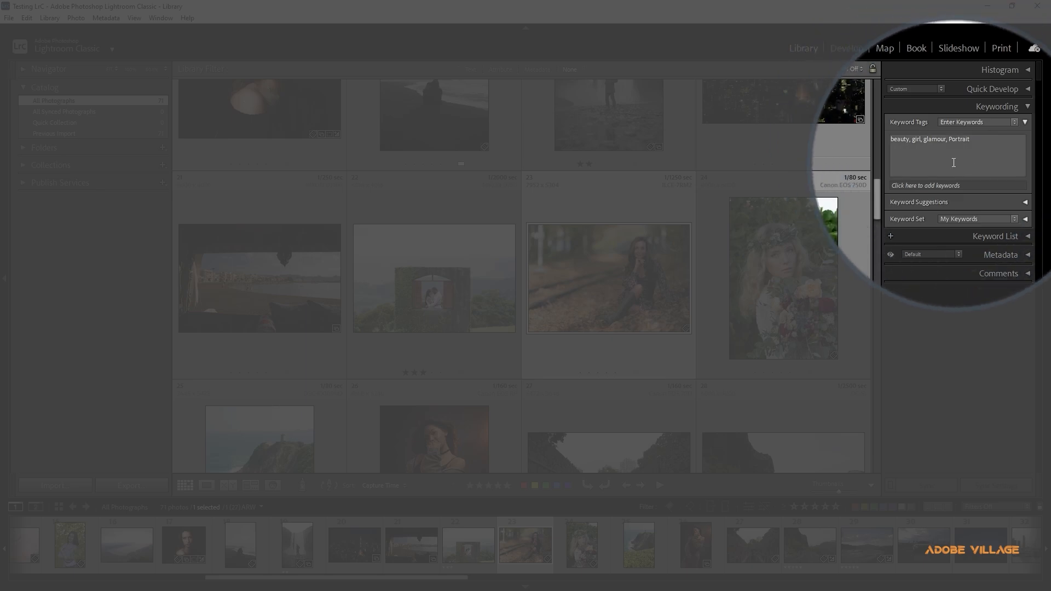
{"action": "left_click", "coordinate": [1025, 122]}
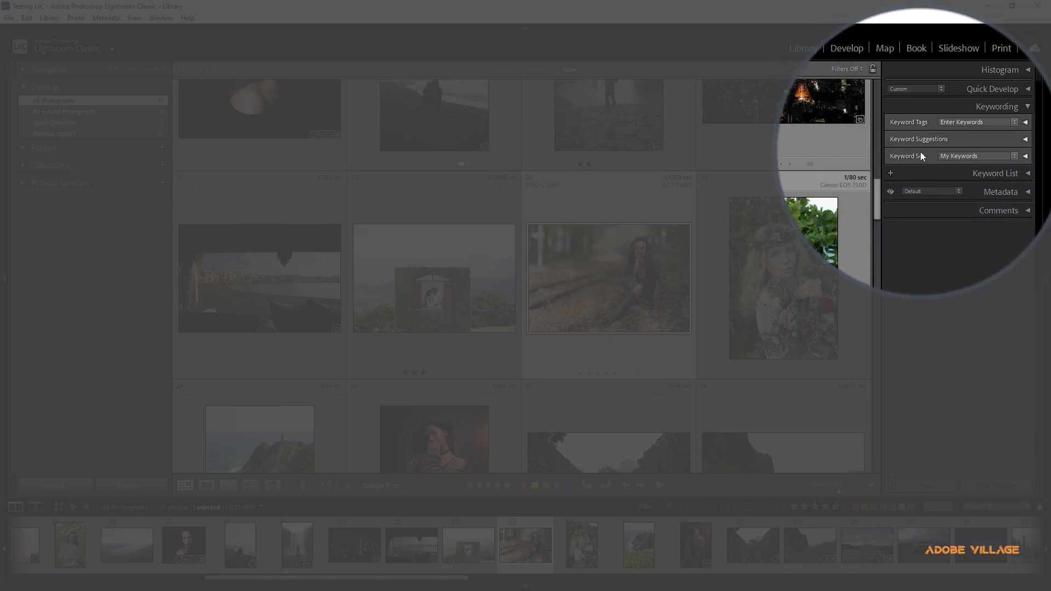
{"action": "left_click", "coordinate": [1026, 123]}
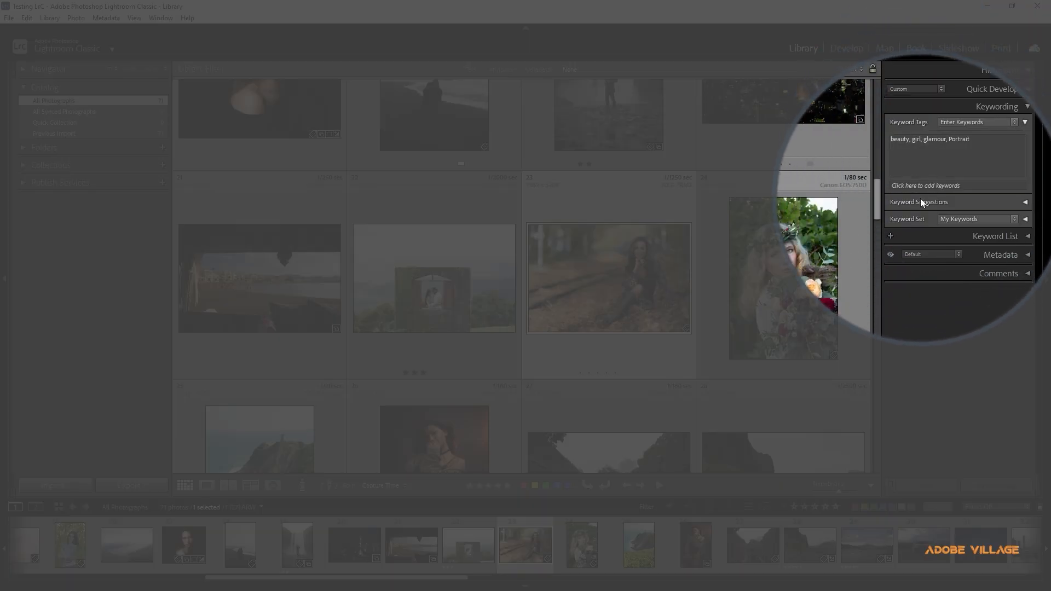
{"action": "left_click", "coordinate": [1019, 204]}
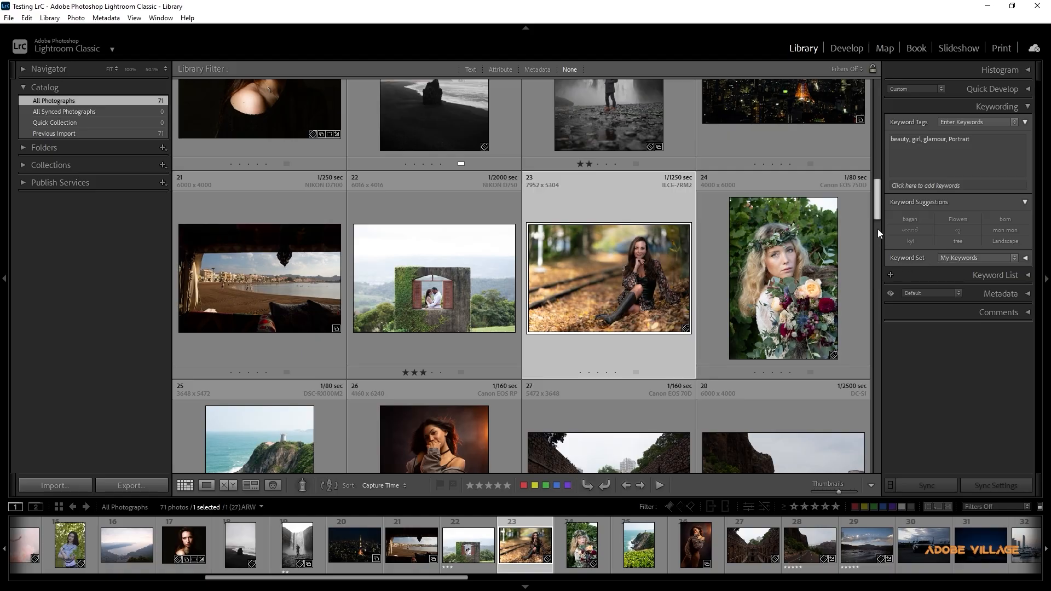
Keep My Keywords as the keyword set and expand the Keyword Set section
{"action": "left_click", "coordinate": [951, 258]}
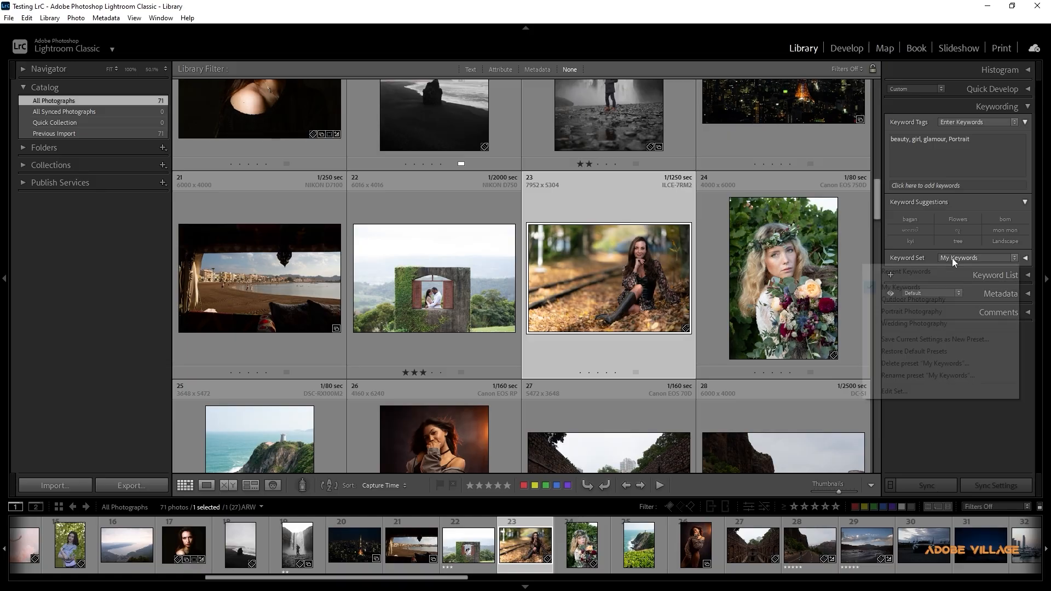
{"action": "left_click", "coordinate": [921, 285]}
{"action": "left_click", "coordinate": [1025, 258]}
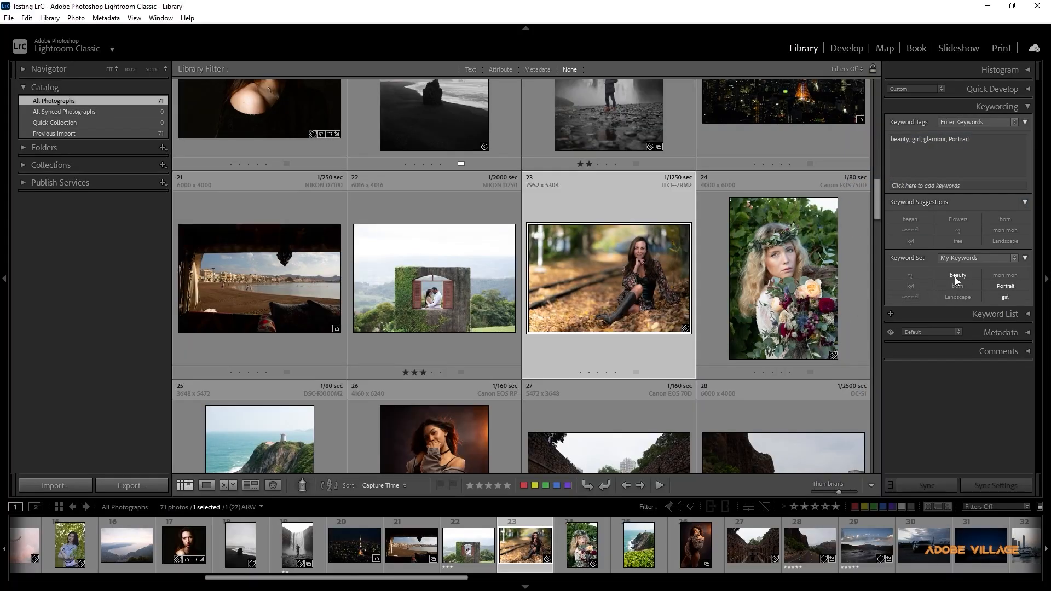
Preview the Outdoor, Portrait and Wedding Photography keyword sets, then switch back to My Keywords
{"action": "left_click", "coordinate": [960, 258]}
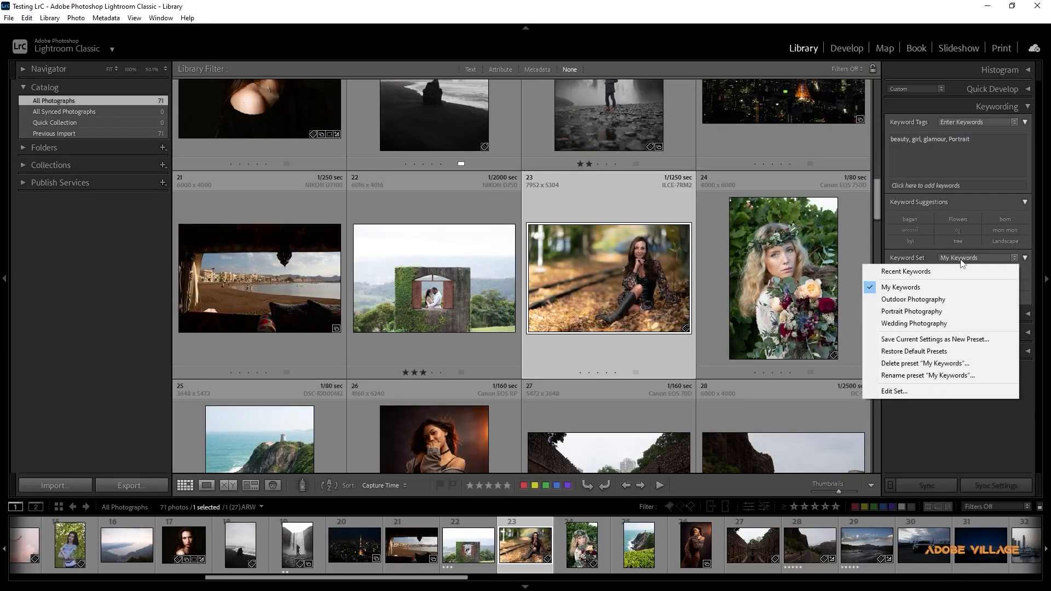
{"action": "left_click", "coordinate": [923, 300]}
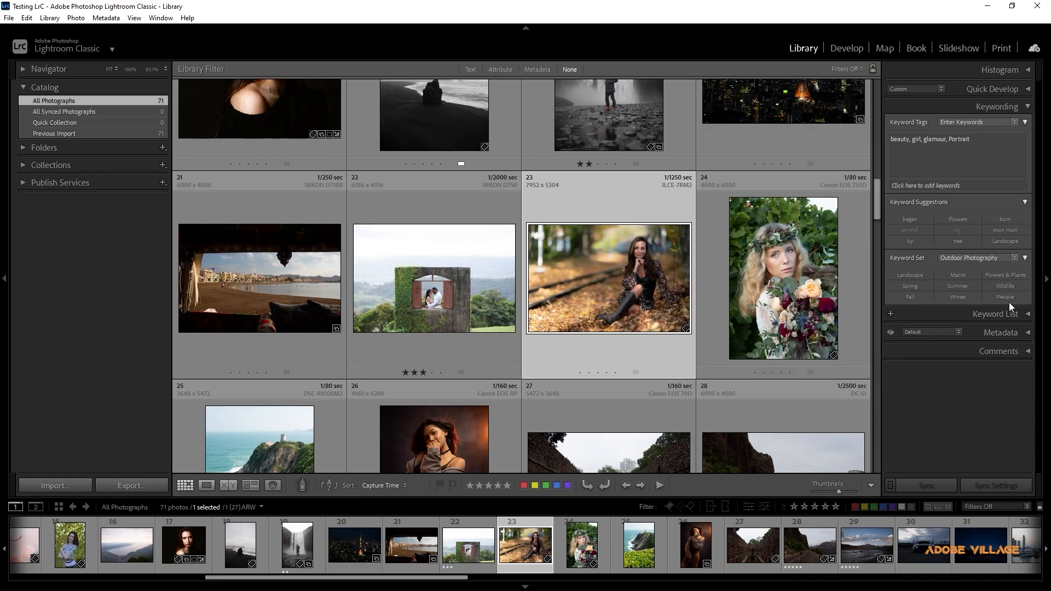
{"action": "left_click", "coordinate": [969, 262]}
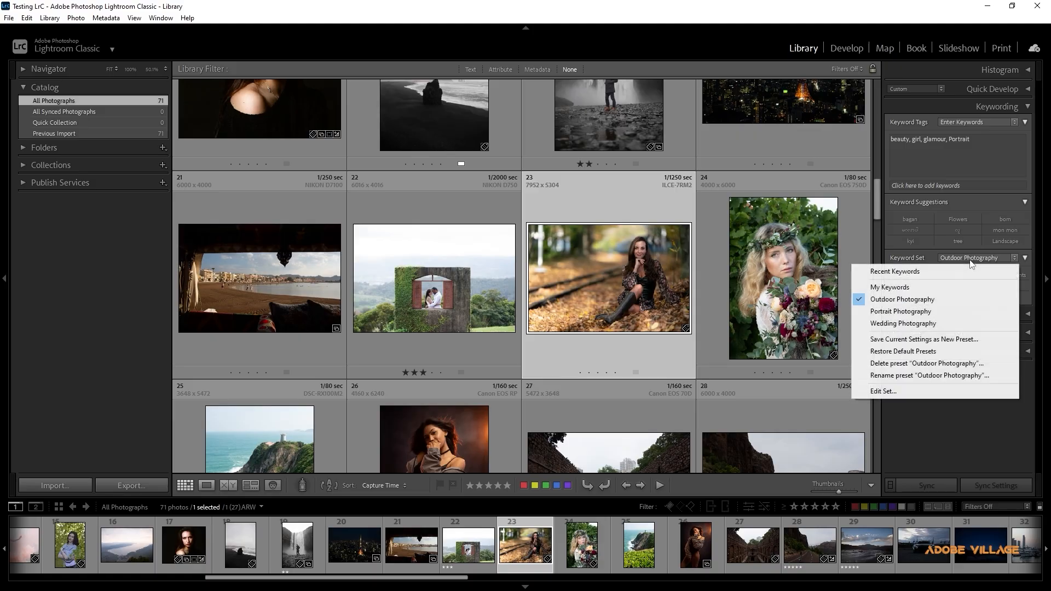
{"action": "left_click", "coordinate": [924, 310]}
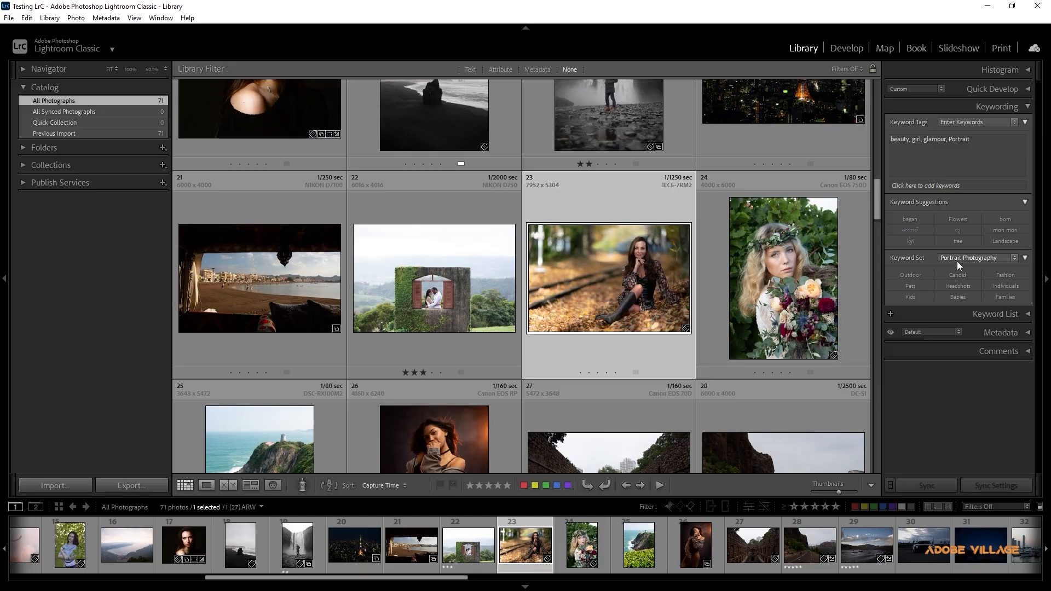
{"action": "left_click", "coordinate": [956, 261]}
{"action": "left_click", "coordinate": [928, 322]}
{"action": "left_click", "coordinate": [965, 260]}
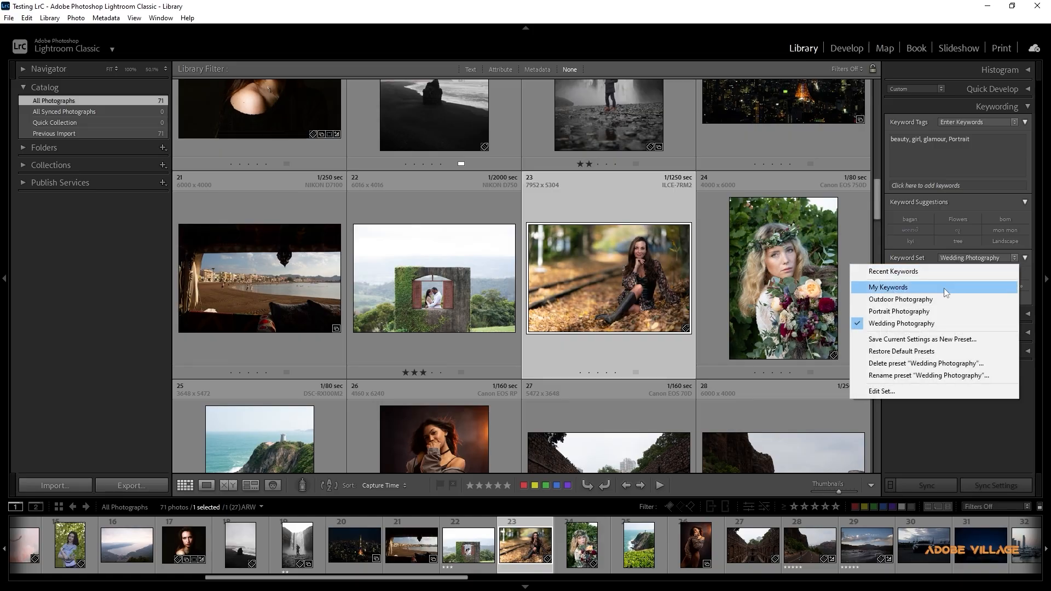
{"action": "left_click", "coordinate": [943, 288]}
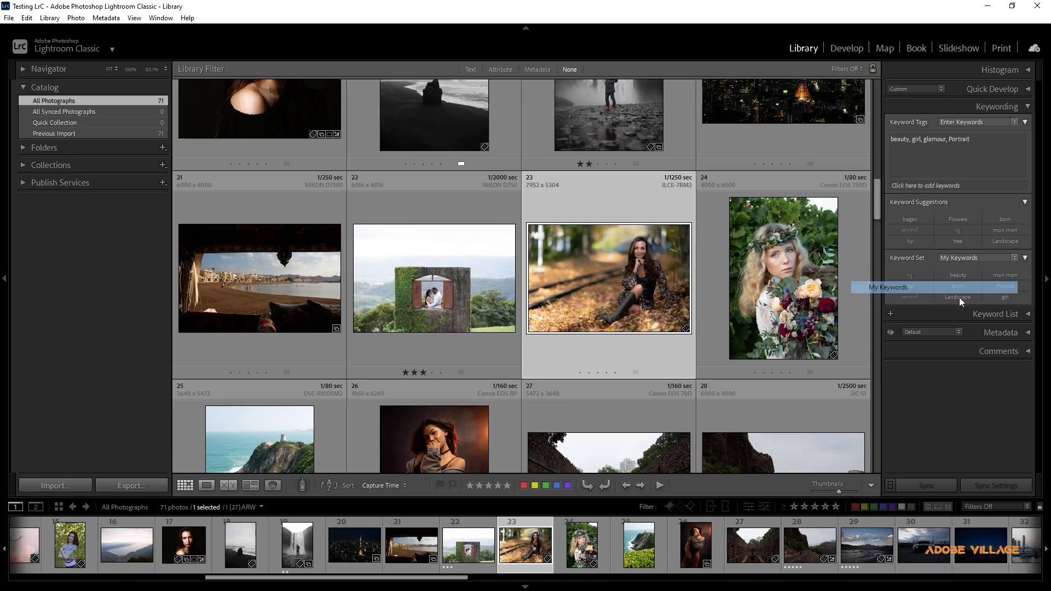
{"action": "left_click", "coordinate": [976, 261]}
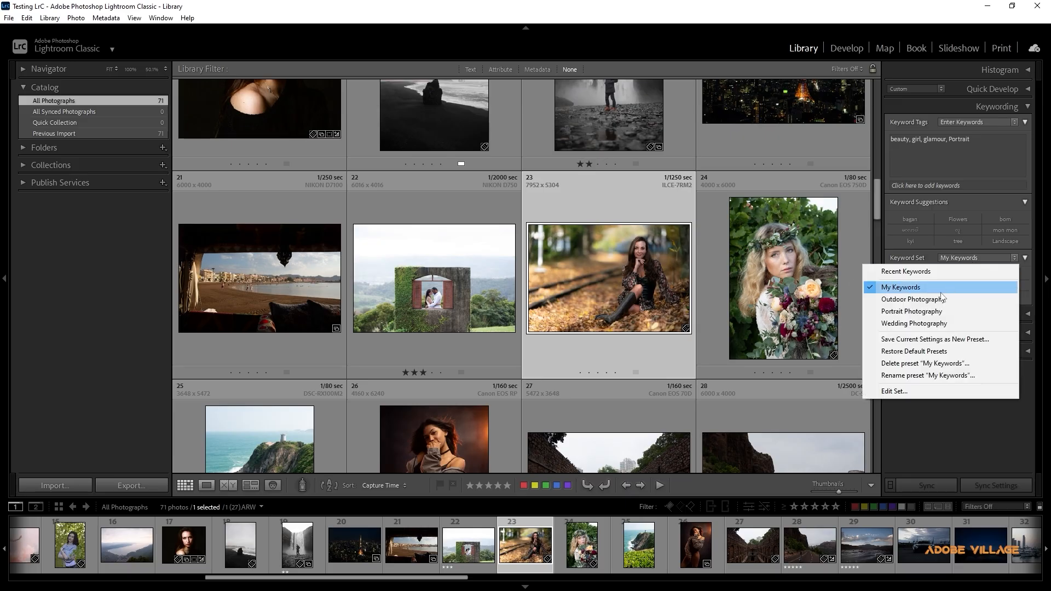
In Edit Keyword Set, replace the first keyword with Burmese text
{"action": "left_click", "coordinate": [894, 392]}
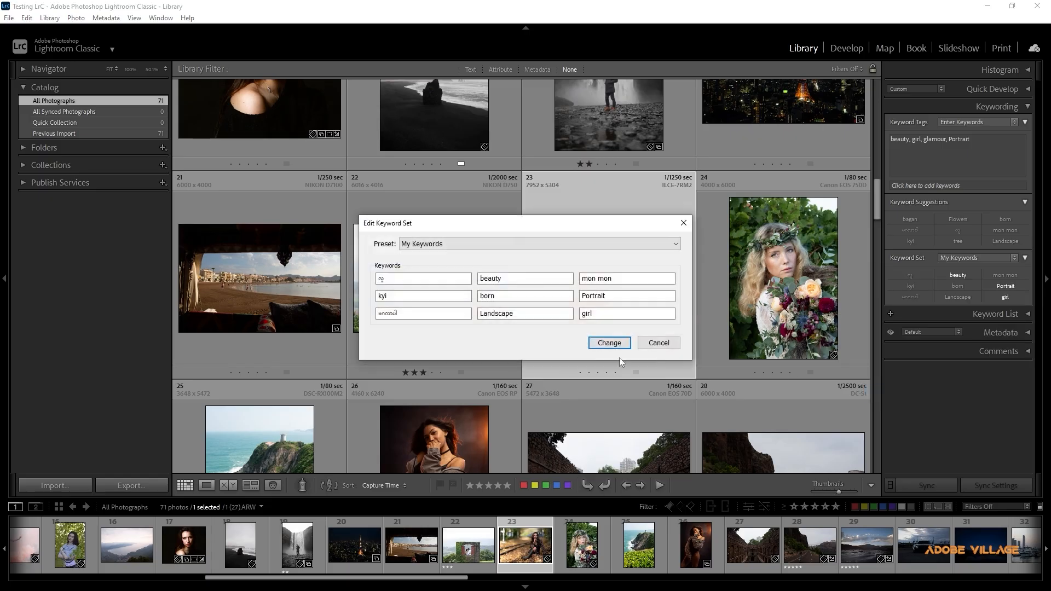
{"action": "double_click", "coordinate": [393, 281]}
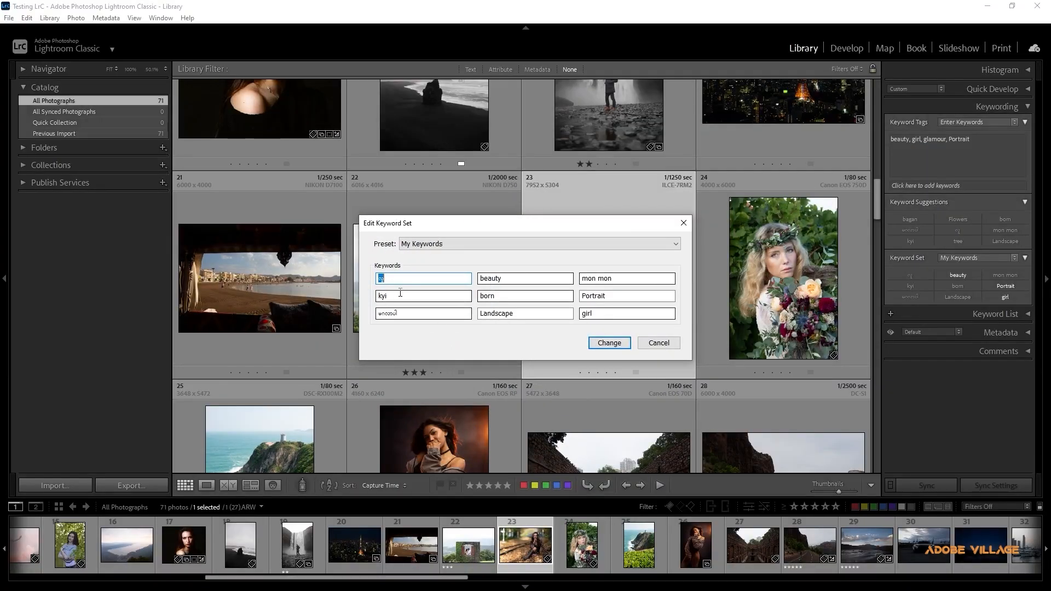
{"action": "left_click", "coordinate": [399, 279]}
{"action": "key", "text": "ctrl+shift+p"}
{"action": "type", "text": "များ"}
Replace the keyword 'mon mon' with 'kyaw kyaw'
{"action": "left_click", "coordinate": [581, 278]}
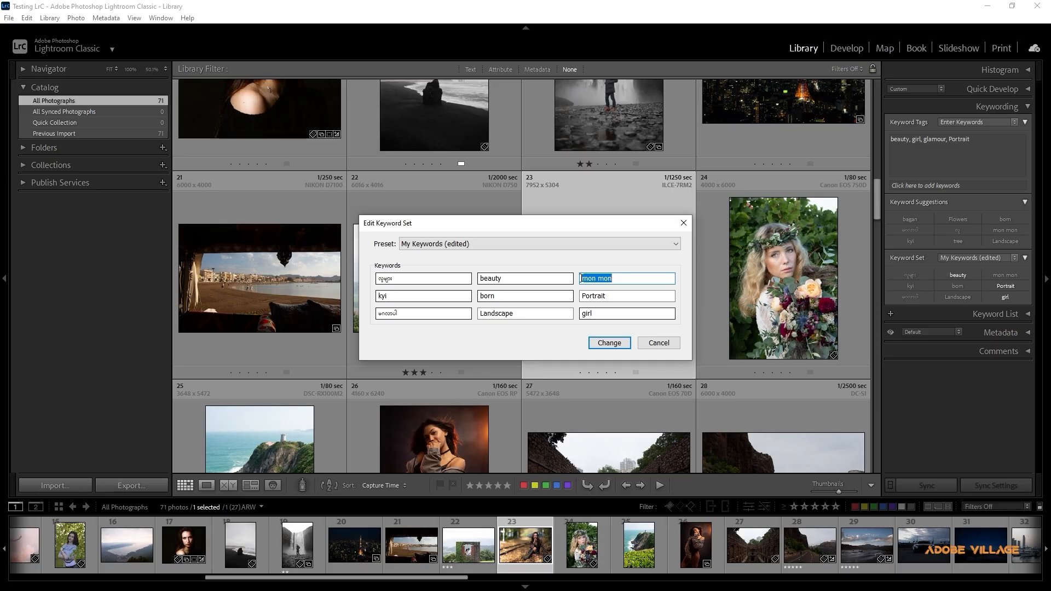
{"action": "type", "text": "ဥပဒေ"}
{"action": "key", "text": "BackSpace"}
{"action": "key", "text": "BackSpace"}
{"action": "key", "text": "BackSpace"}
{"action": "key", "text": "BackSpace"}
{"action": "key", "text": "ctrl+shift+m"}
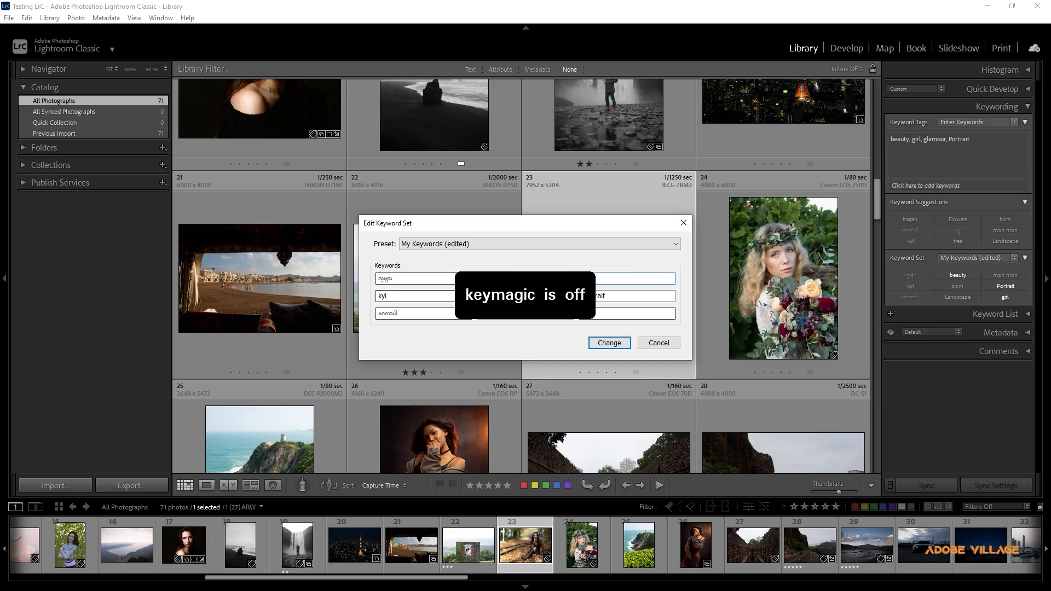
{"action": "type", "text": "kywa"}
{"action": "key", "text": "BackSpace"}
{"action": "type", "text": "aw "}
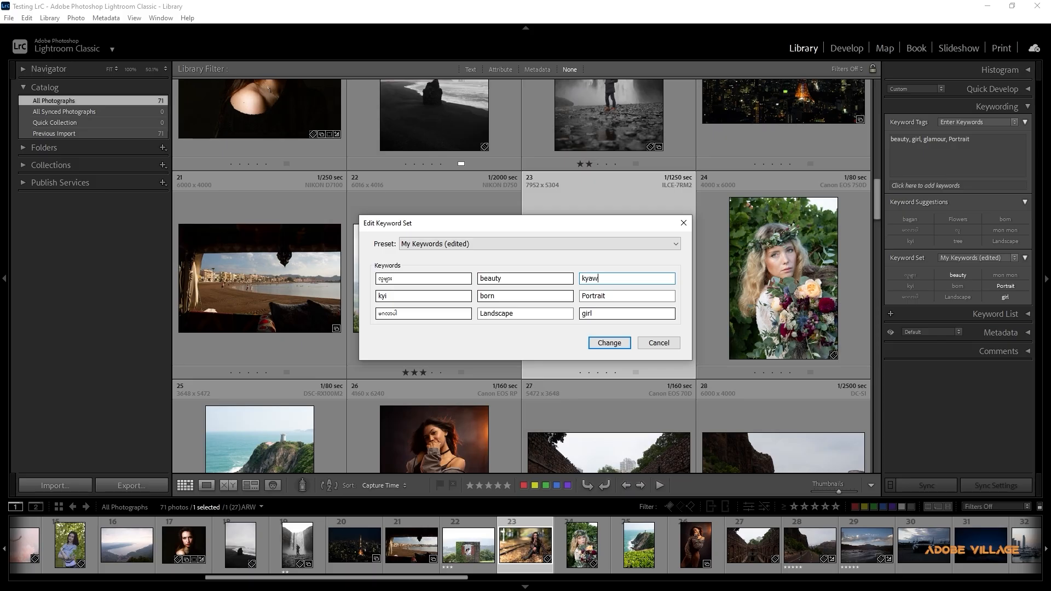
{"action": "type", "text": "kyaw"}
Change 'kyi' to 'kyi byar' and apply the keyword set changes
{"action": "left_click", "coordinate": [410, 297]}
{"action": "type", "text": "byar"}
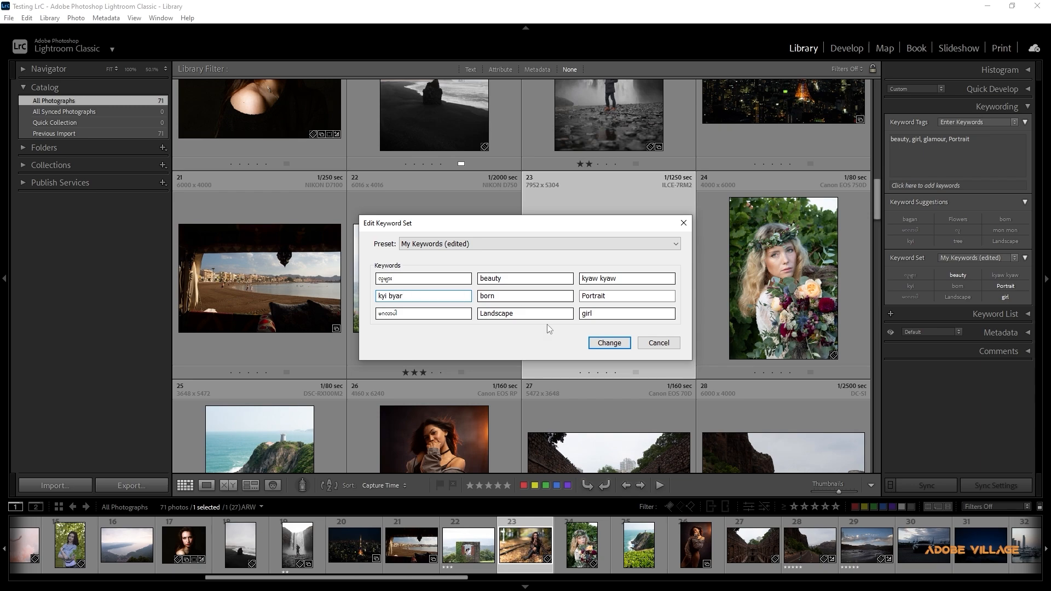
{"action": "left_click", "coordinate": [609, 343]}
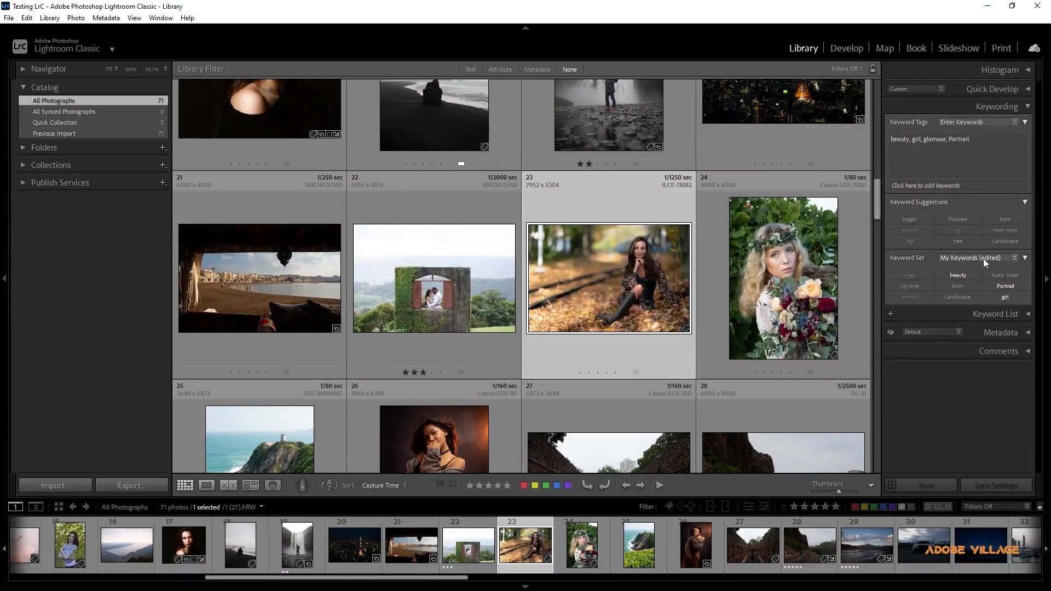
Create a keyword set preset named 'My New Presets' from the current edited settings
{"action": "left_click", "coordinate": [953, 258]}
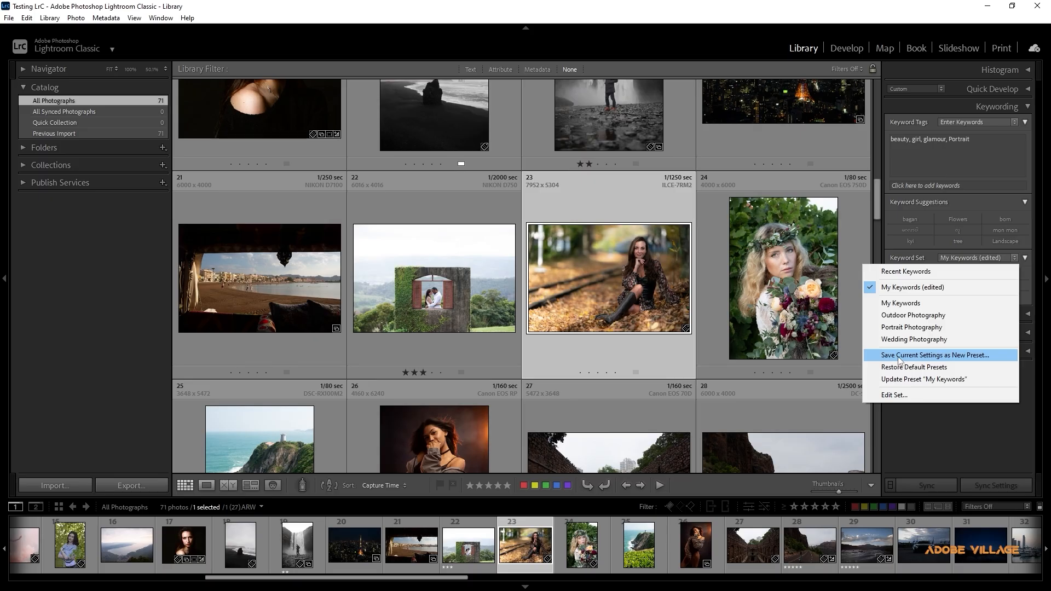
{"action": "left_click", "coordinate": [898, 356]}
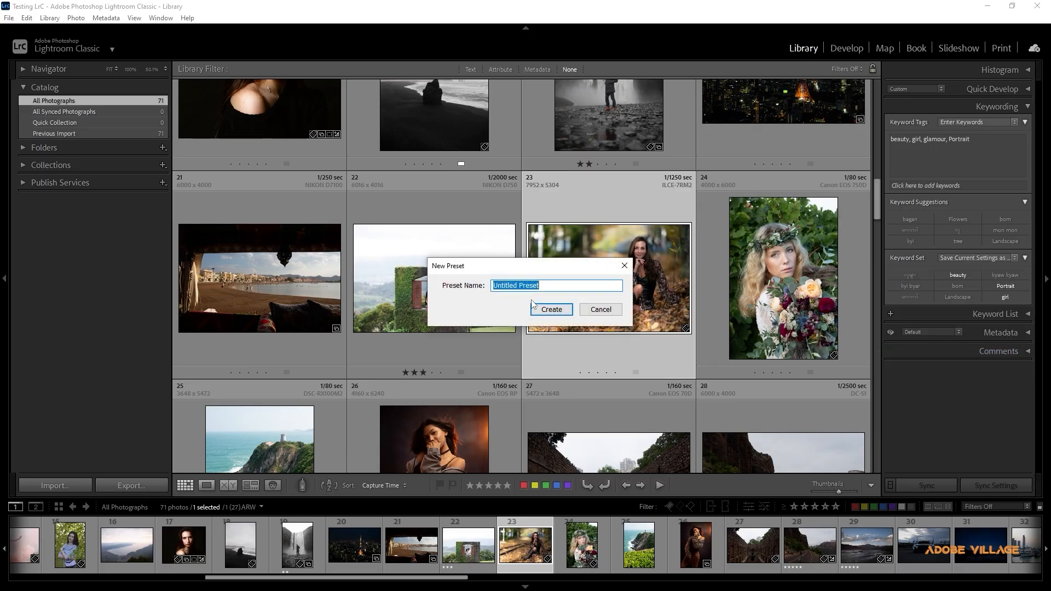
{"action": "type", "text": "My N"}
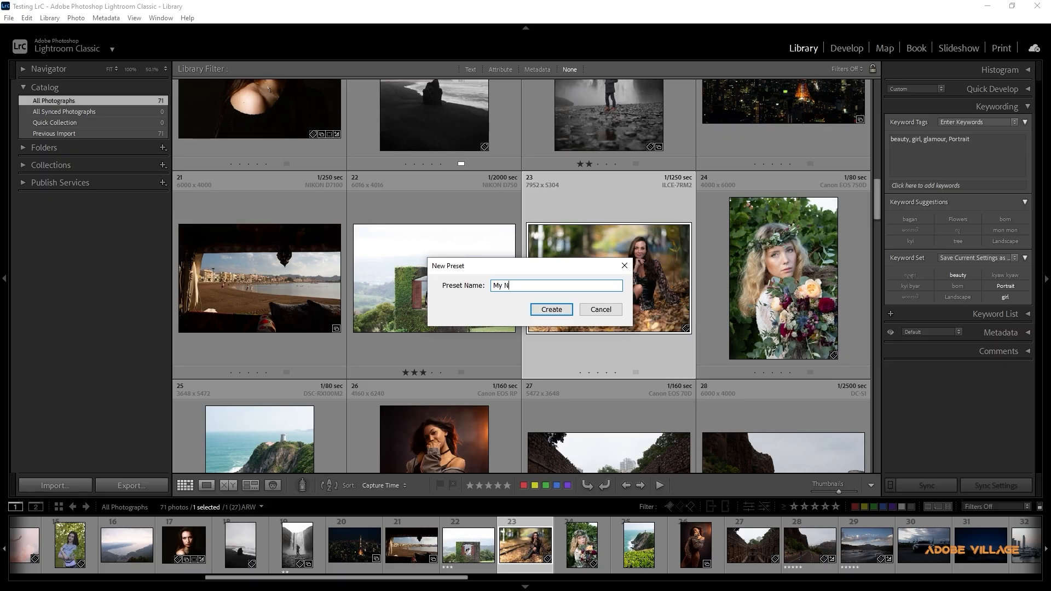
{"action": "type", "text": "ew Presets"}
{"action": "left_click", "coordinate": [530, 310]}
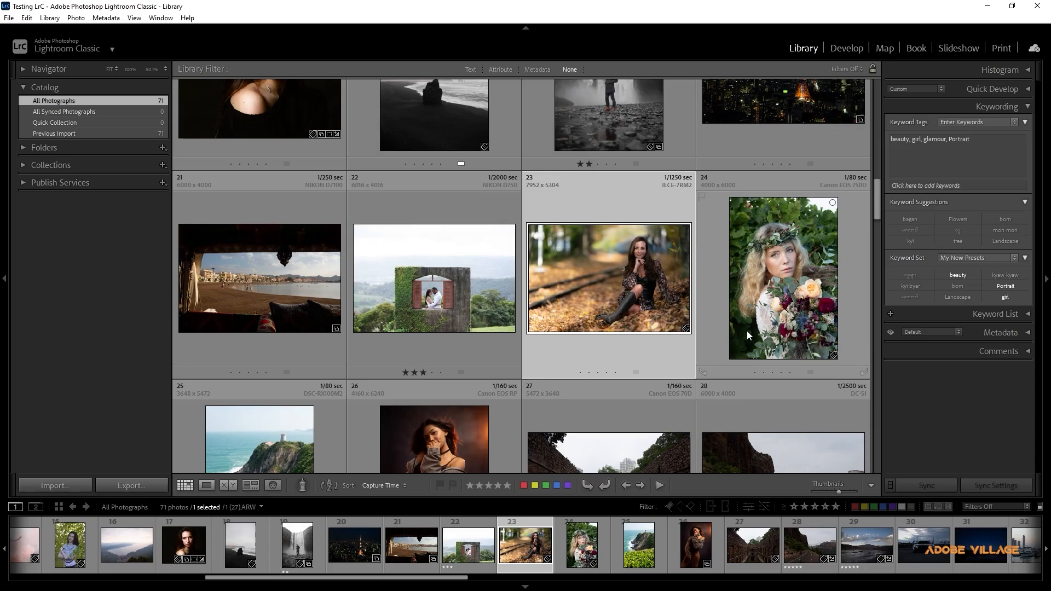
{"action": "left_click", "coordinate": [962, 259]}
{"action": "left_click", "coordinate": [921, 287]}
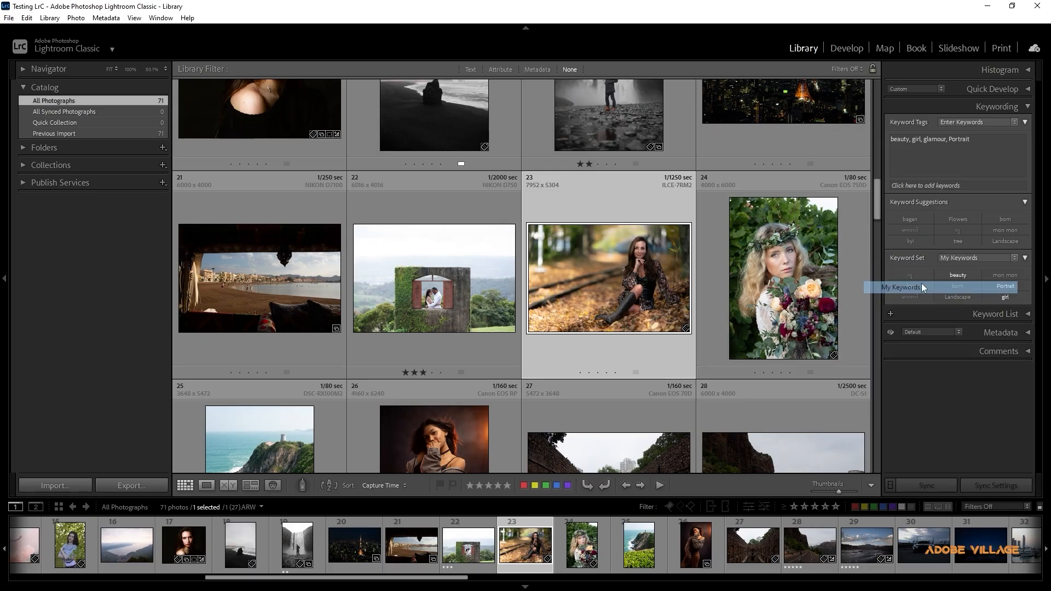
{"action": "left_click", "coordinate": [959, 261]}
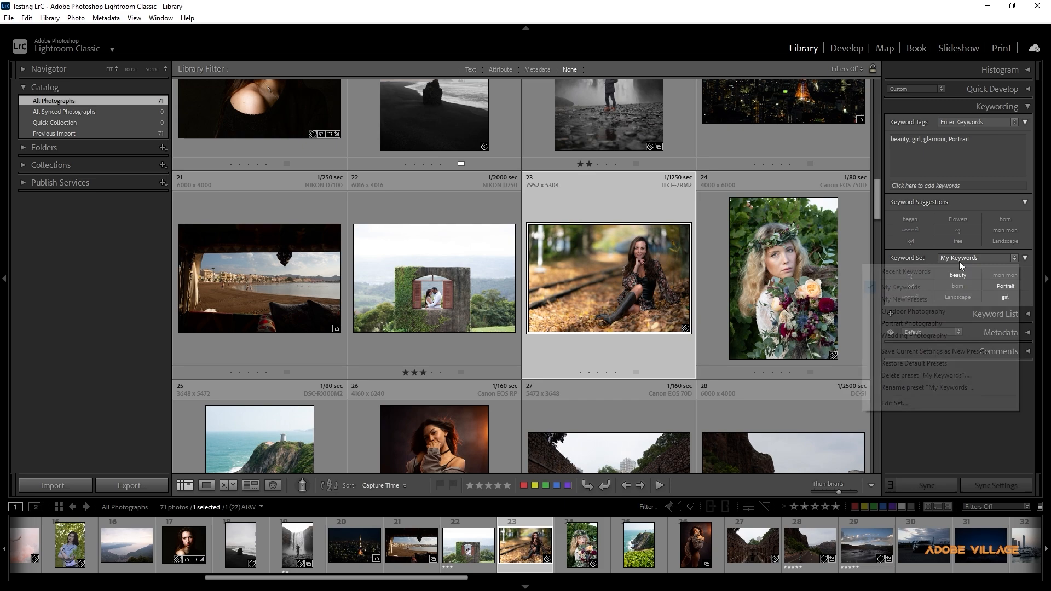
{"action": "left_click", "coordinate": [930, 298]}
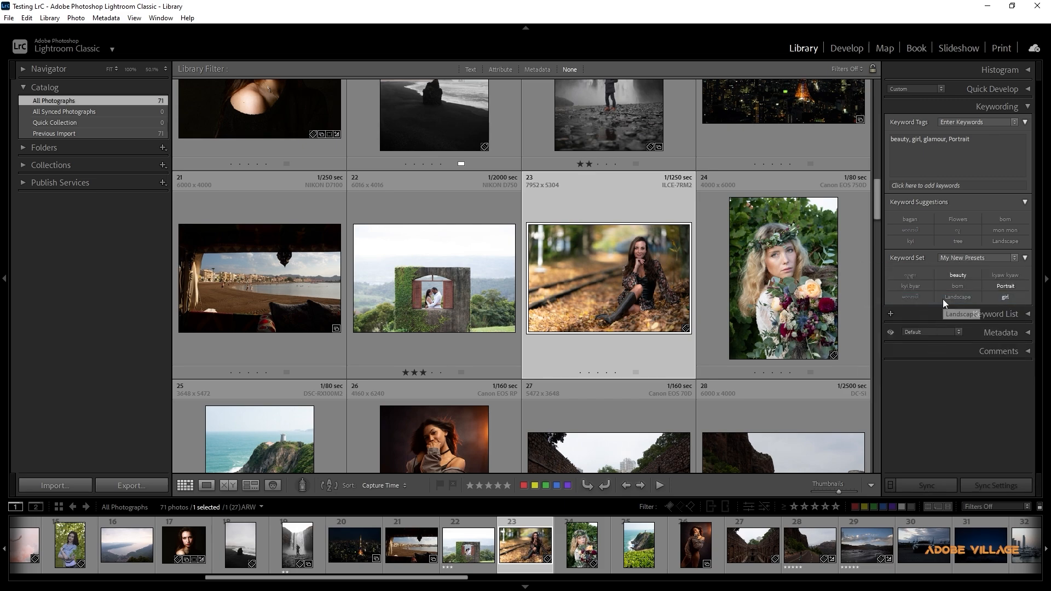
{"action": "left_click", "coordinate": [964, 261]}
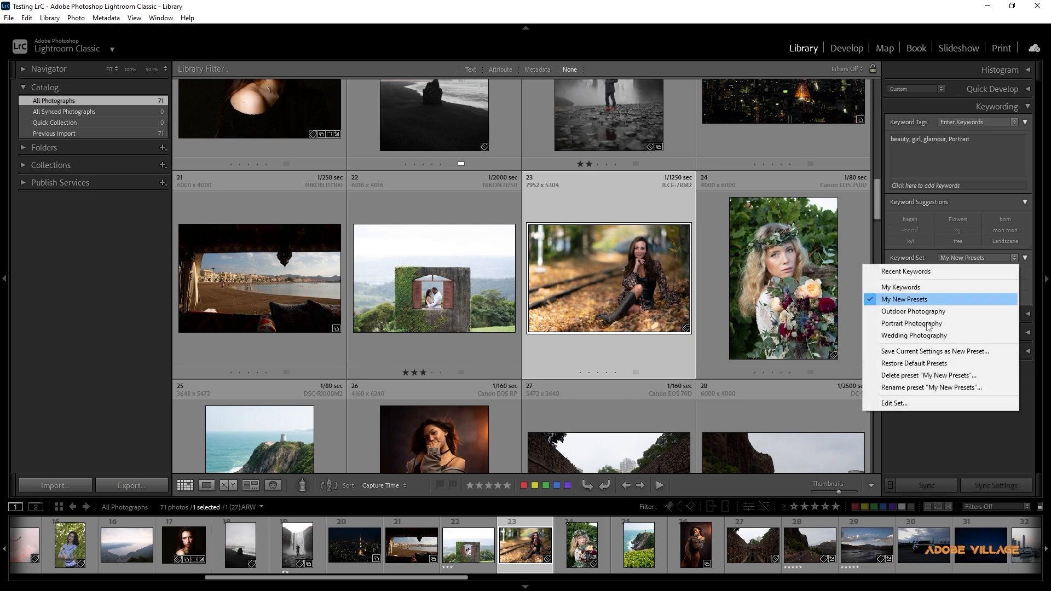
{"action": "left_click", "coordinate": [903, 408]}
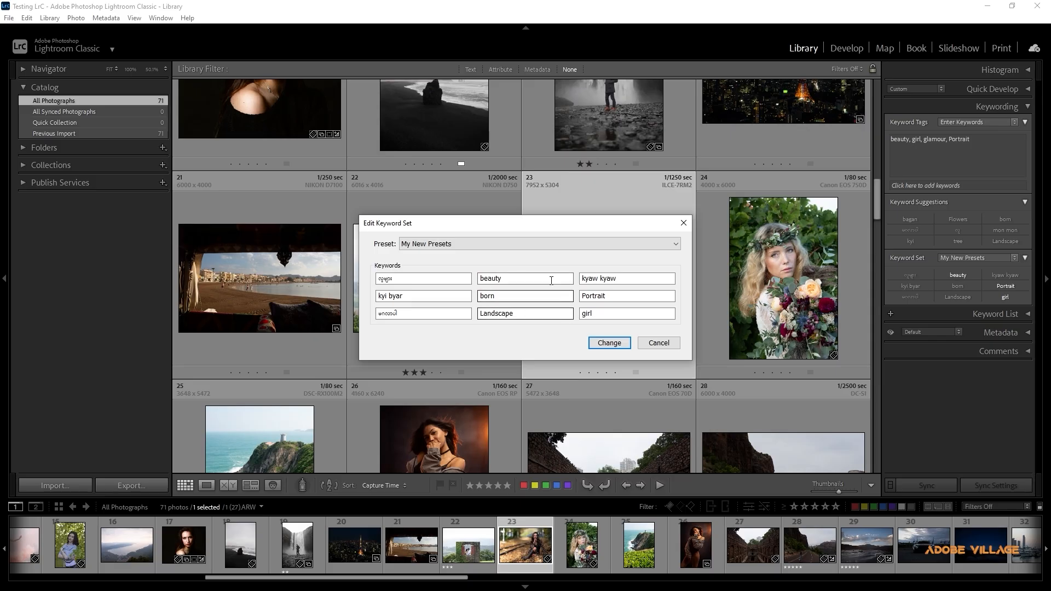
{"action": "left_click", "coordinate": [658, 344]}
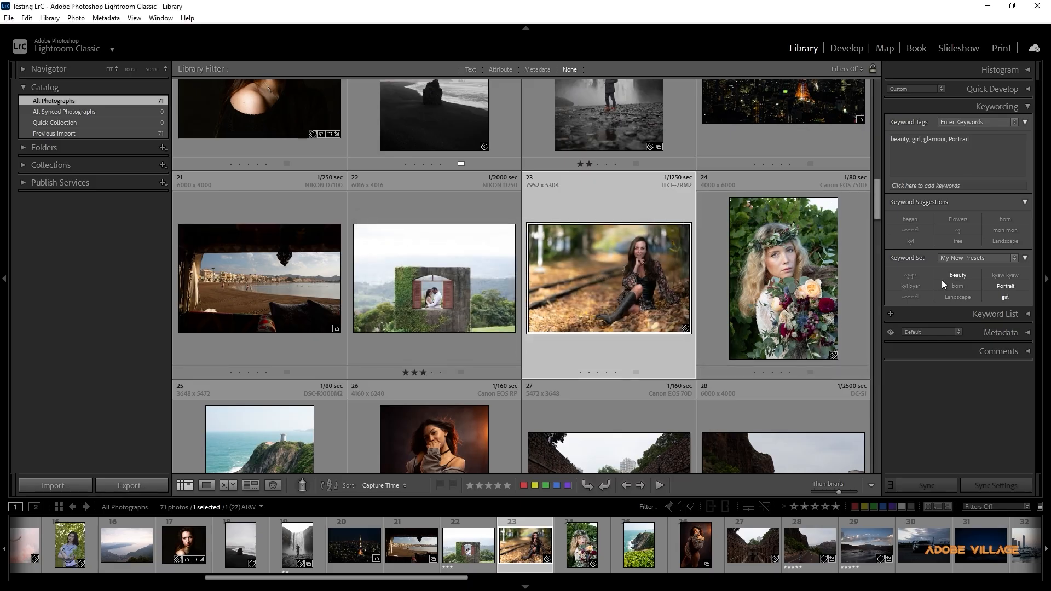
{"action": "left_click", "coordinate": [974, 258]}
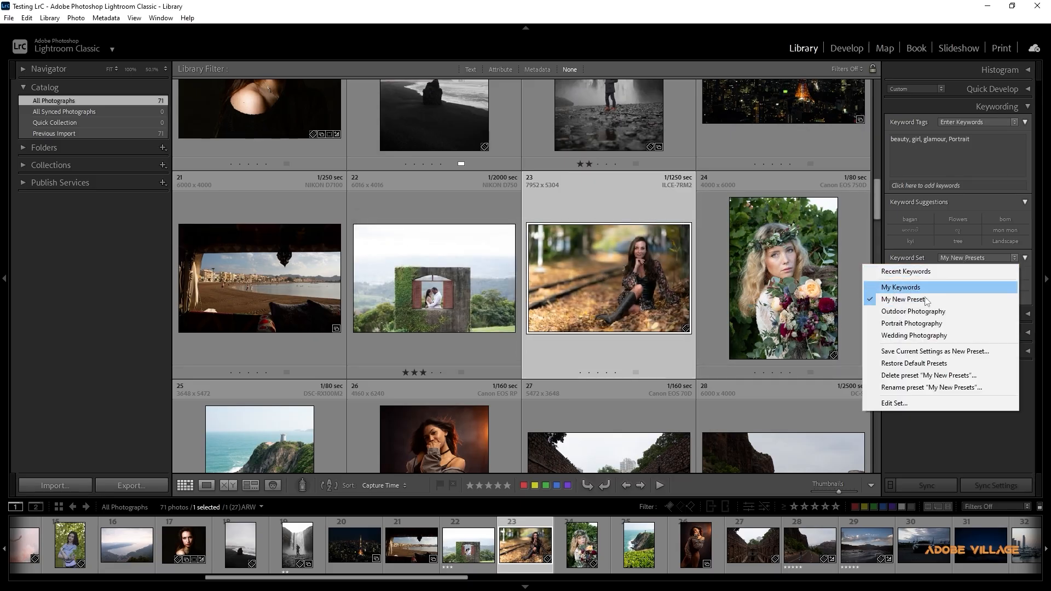
Cancel a rename of My New Presets, then delete that preset and confirm
{"action": "left_click", "coordinate": [900, 387]}
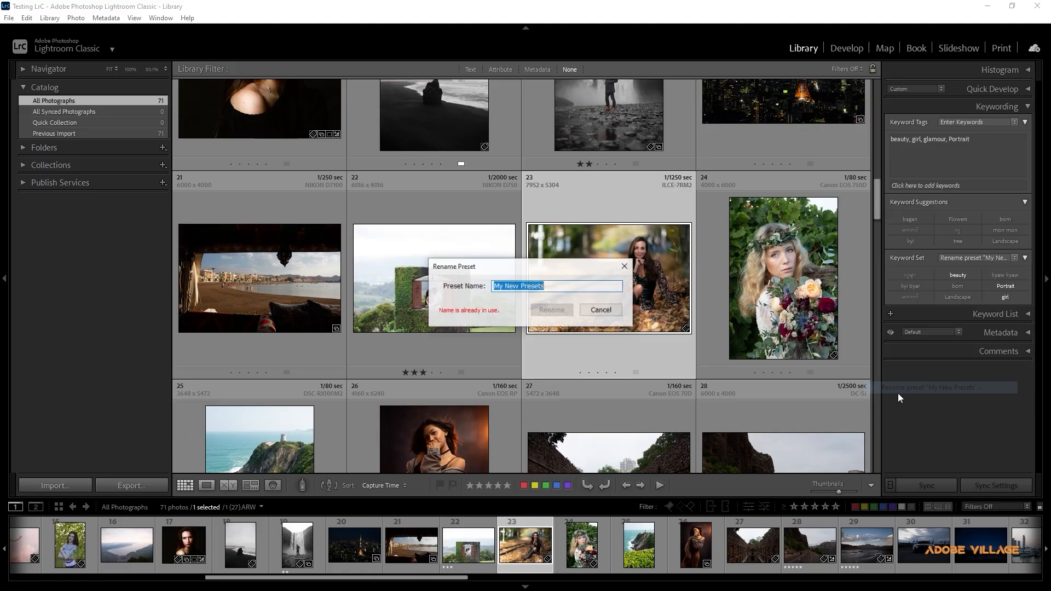
{"action": "left_click", "coordinate": [601, 310]}
{"action": "left_click", "coordinate": [951, 257]}
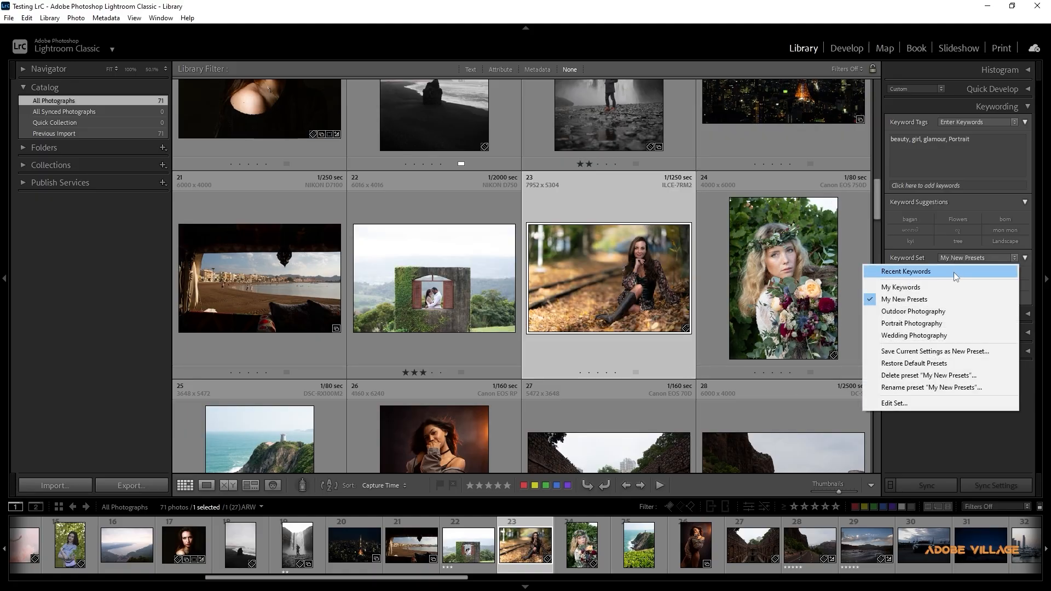
{"action": "left_click", "coordinate": [900, 376]}
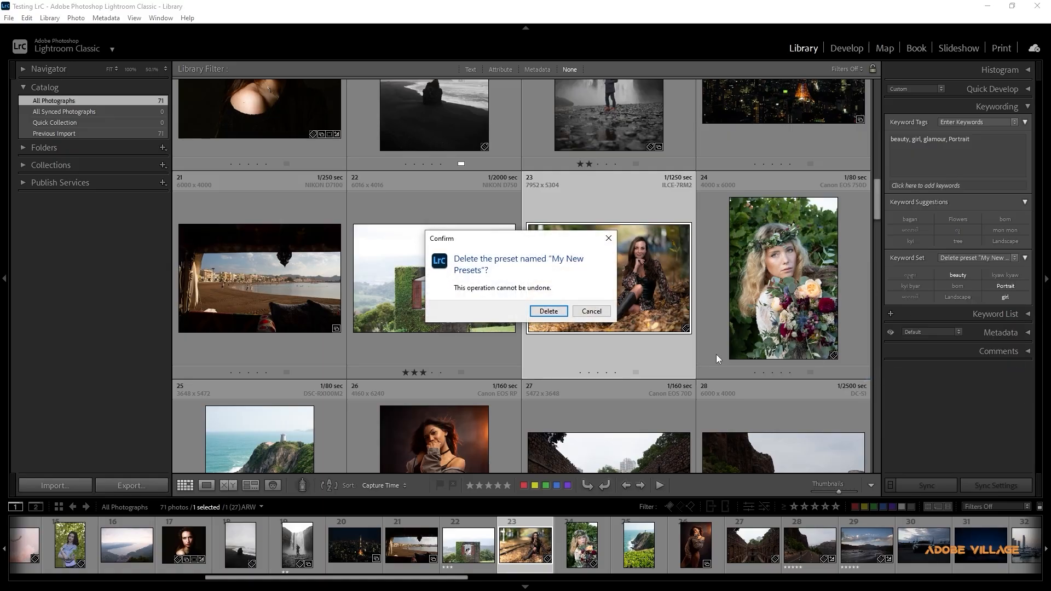
{"action": "left_click", "coordinate": [548, 311]}
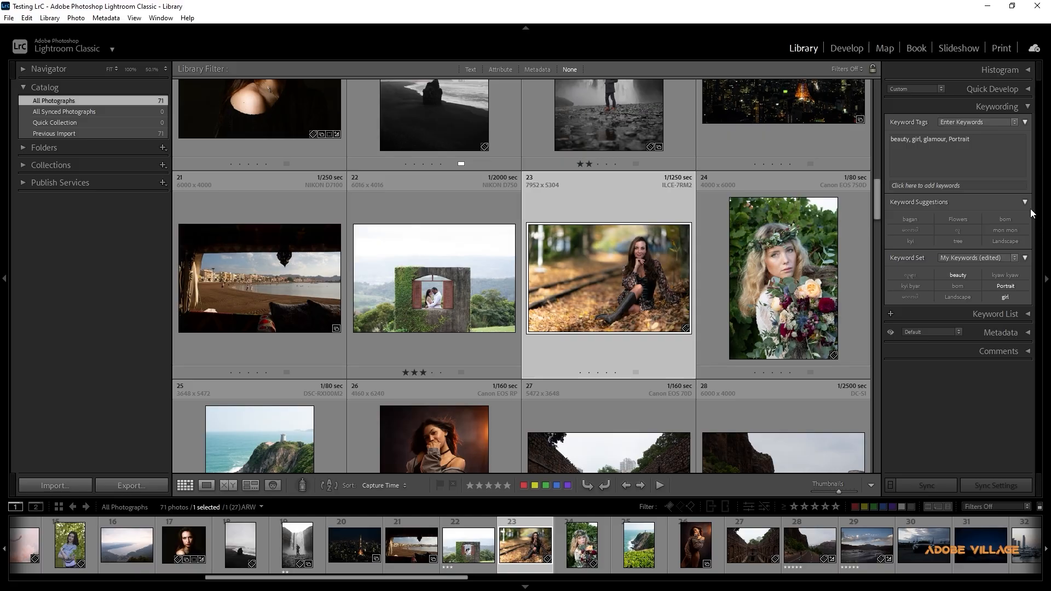
{"action": "left_click", "coordinate": [983, 265]}
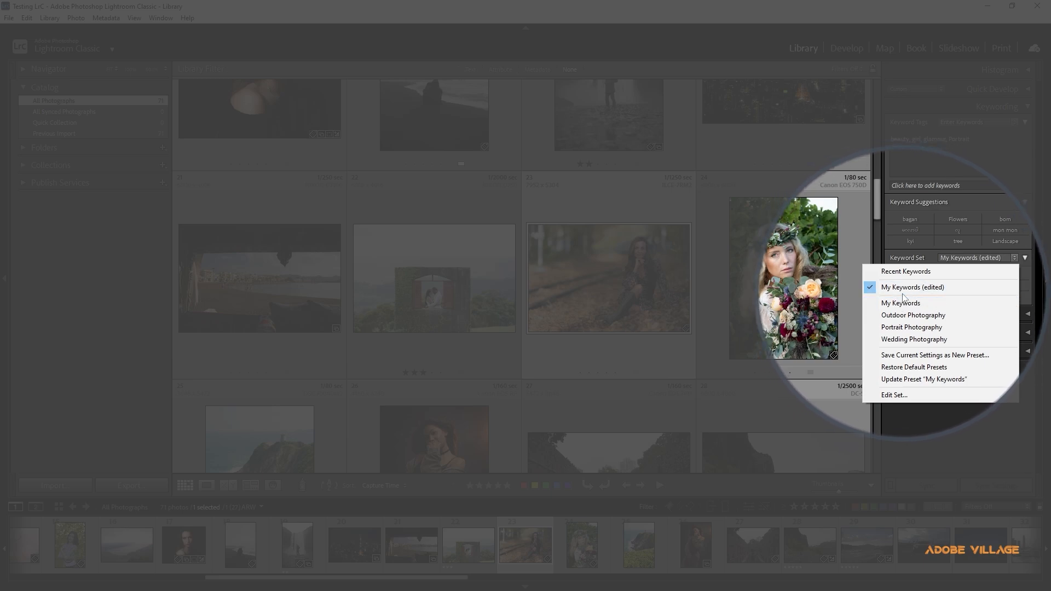
Select My Keywords, delete that preset with confirmation, then move on to photo 24
{"action": "left_click", "coordinate": [902, 304]}
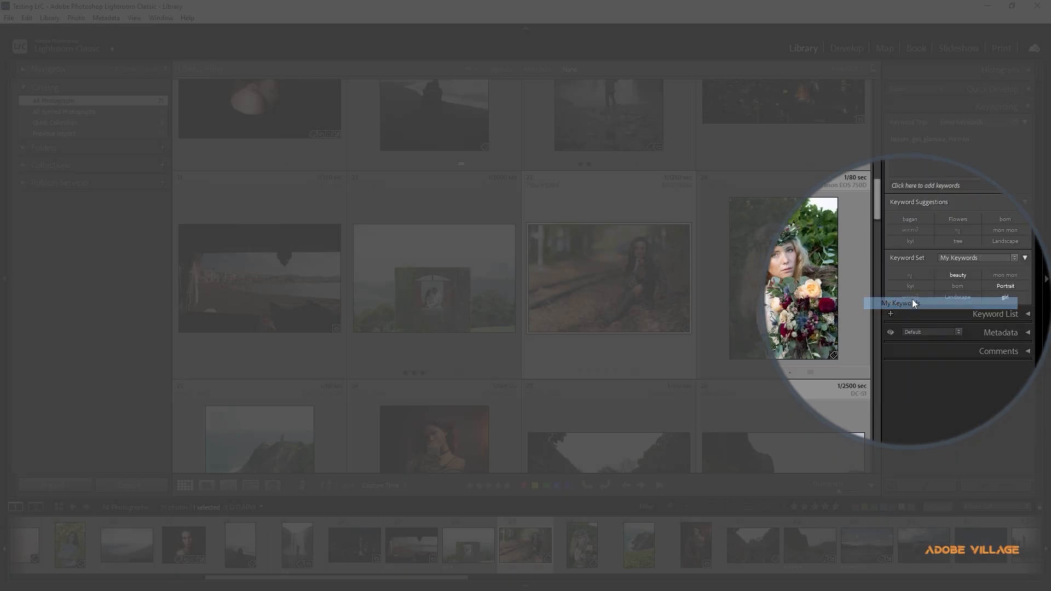
{"action": "left_click", "coordinate": [969, 257]}
{"action": "left_click", "coordinate": [908, 363]}
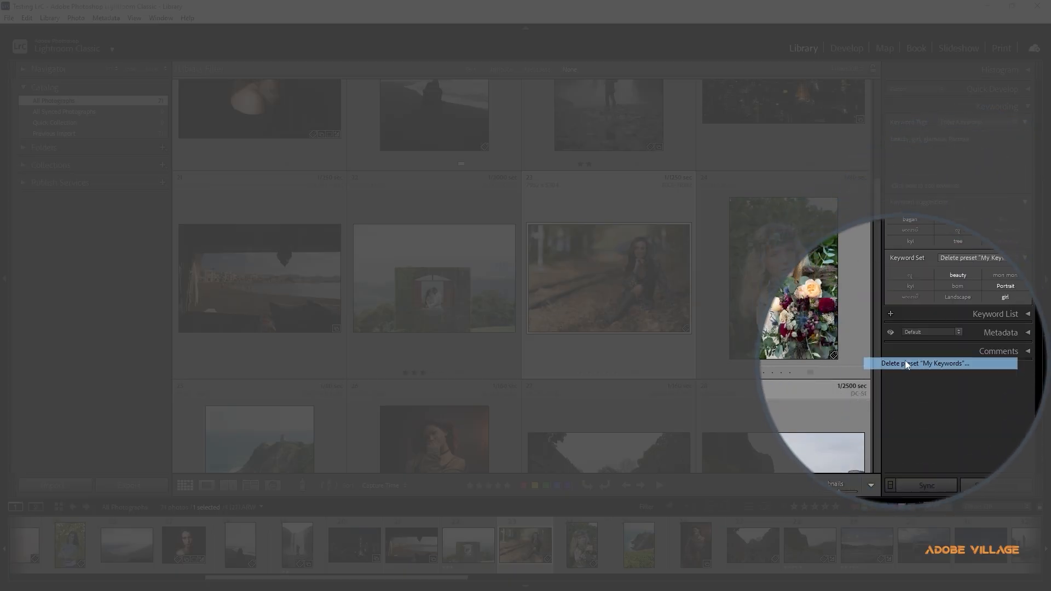
{"action": "left_click", "coordinate": [547, 306]}
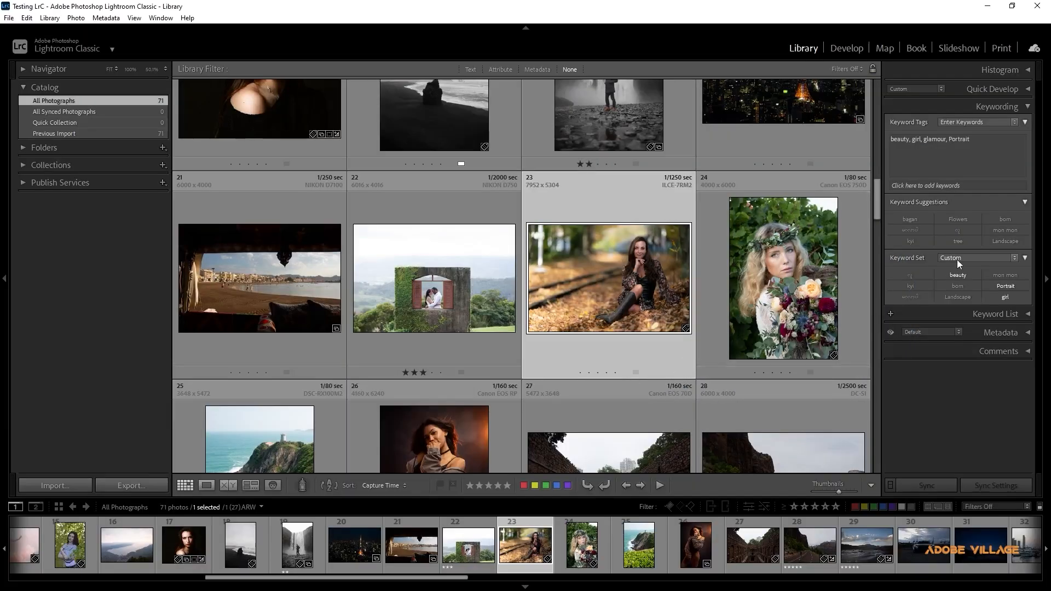
{"action": "left_click", "coordinate": [957, 258]}
{"action": "key", "text": "Right"}
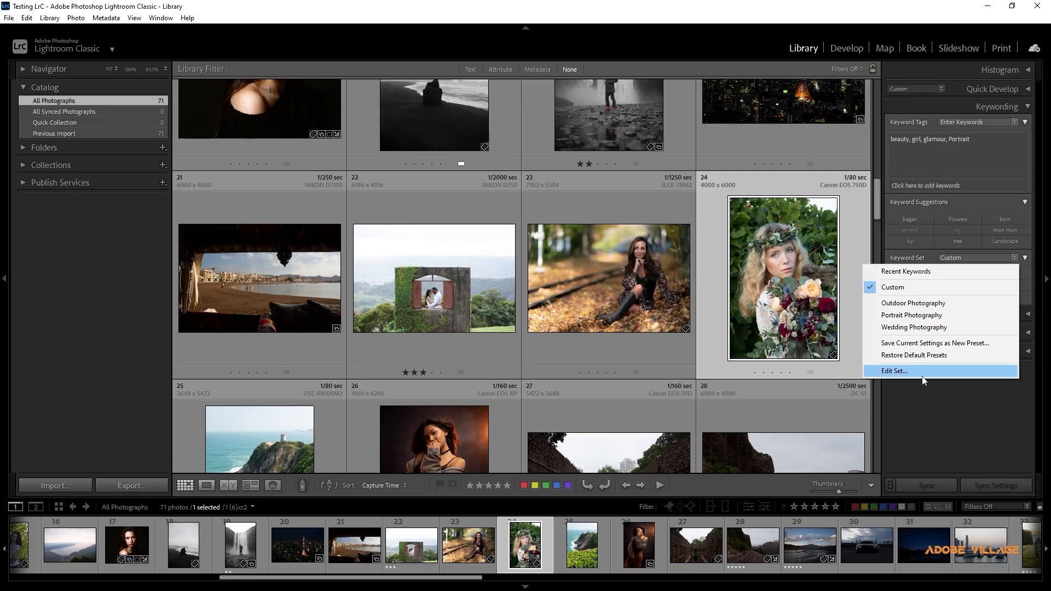
Save the current nine keywords as a new keyword set preset named 'My Updated Presets'
{"action": "left_click", "coordinate": [906, 372]}
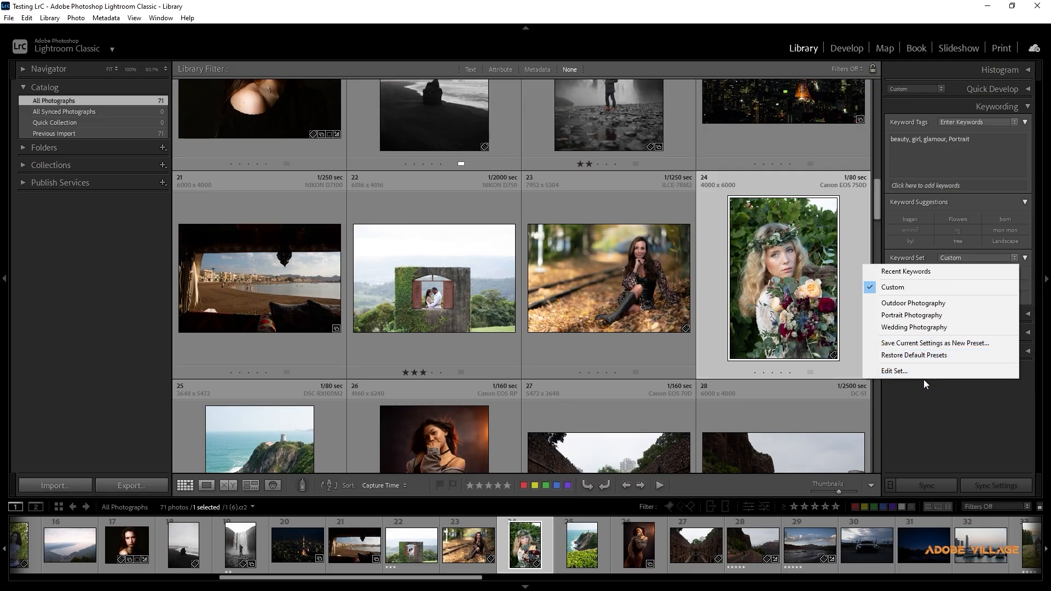
{"action": "left_click", "coordinate": [465, 244]}
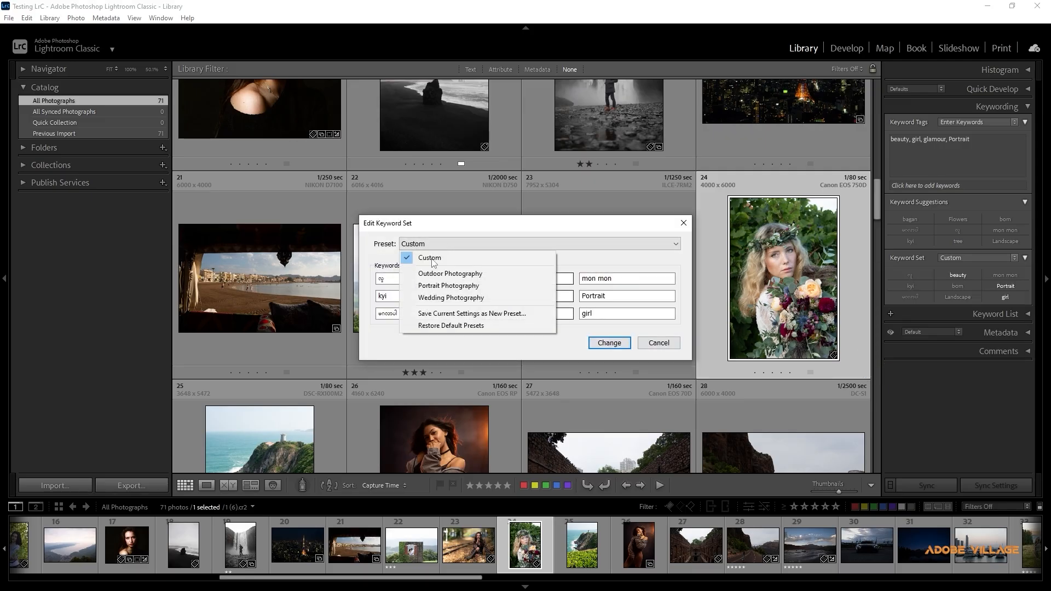
{"action": "left_click", "coordinate": [436, 319]}
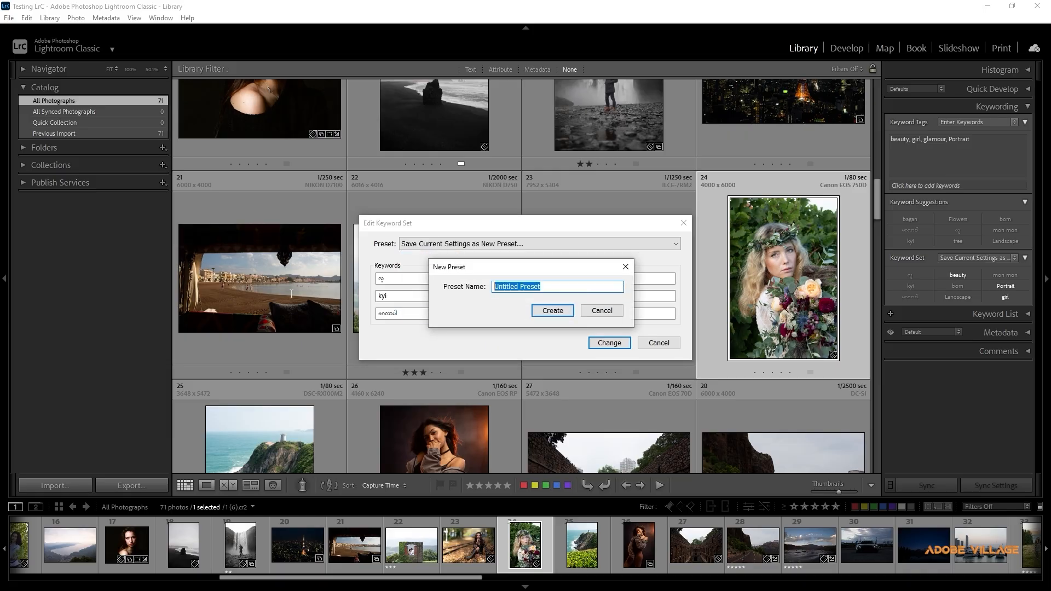
{"action": "type", "text": "My Updated Presets"}
{"action": "left_click", "coordinate": [551, 310]}
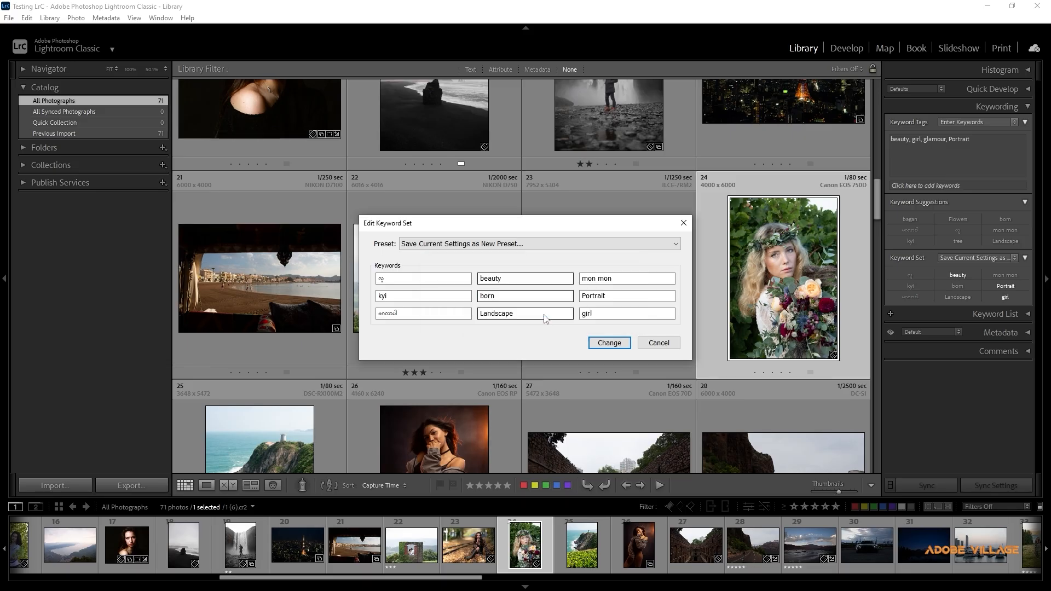
Replace the keyword 'born' with 'Ngwe Saung'
{"action": "left_click", "coordinate": [496, 296]}
{"action": "left_click", "coordinate": [498, 296]}
{"action": "double_click", "coordinate": [498, 296]}
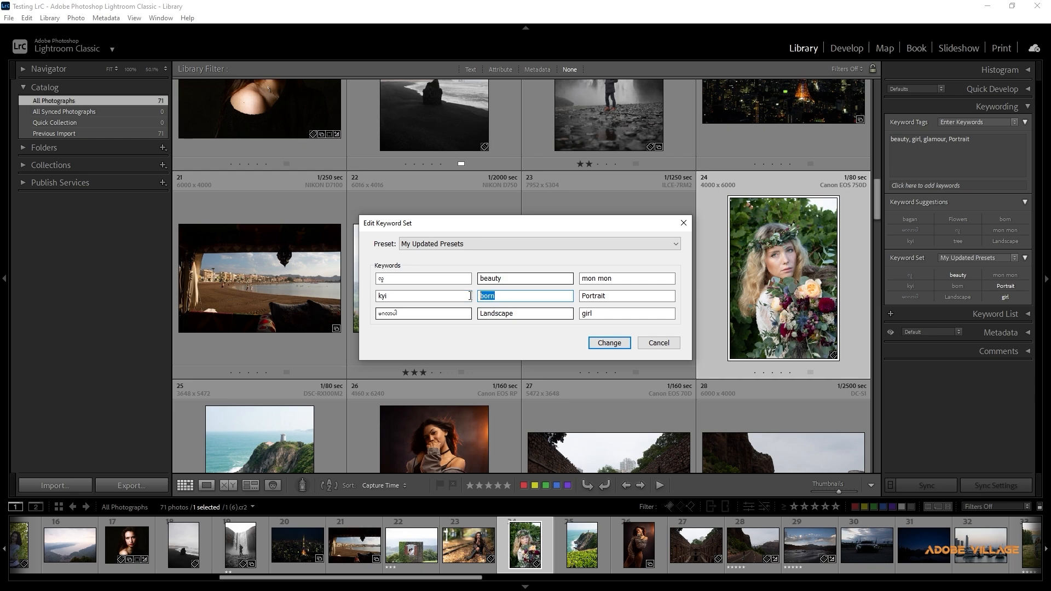
{"action": "key", "text": "BackSpace"}
{"action": "type", "text": "Ngwe Saung"}
{"action": "left_click", "coordinate": [603, 314]}
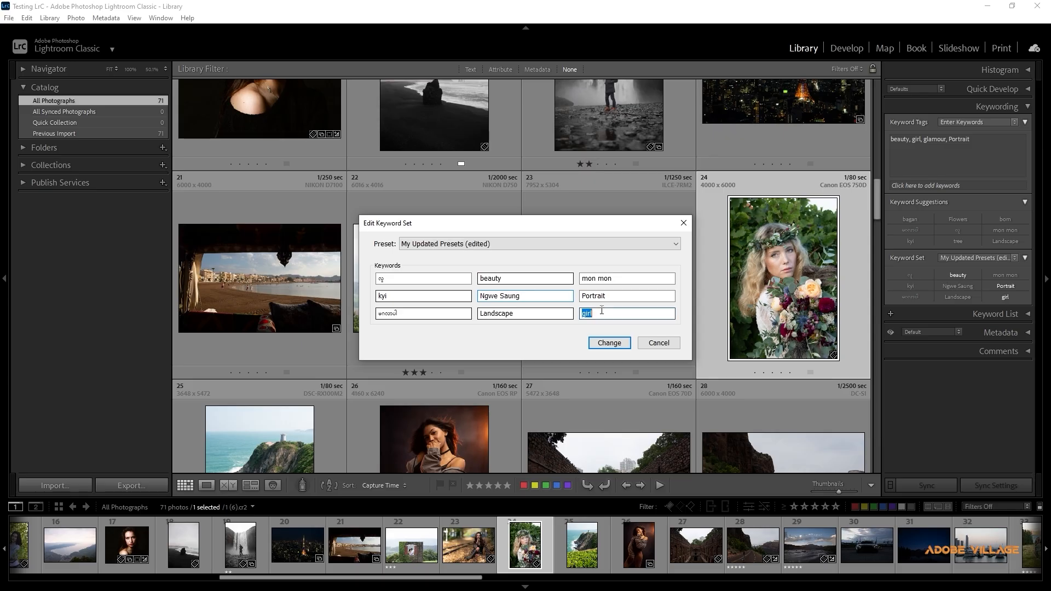
{"action": "left_click", "coordinate": [602, 315]}
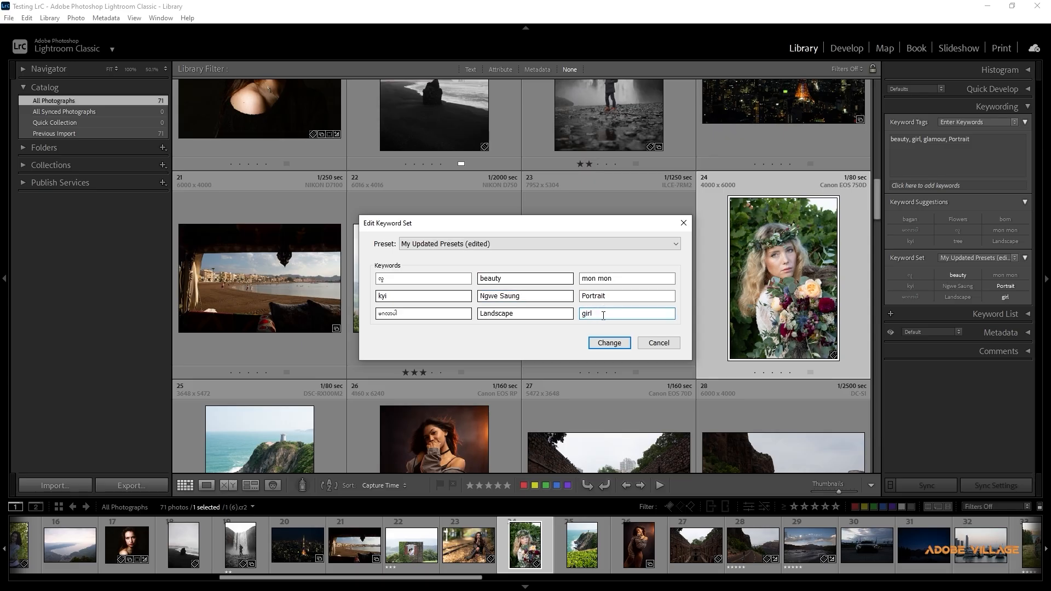
Change 'kyi' to 'kyi Kyi' and apply the keyword set changes
{"action": "left_click", "coordinate": [405, 297]}
{"action": "left_click_drag", "start_coordinate": [414, 296], "coordinate": [355, 295]}
{"action": "left_click", "coordinate": [402, 297]}
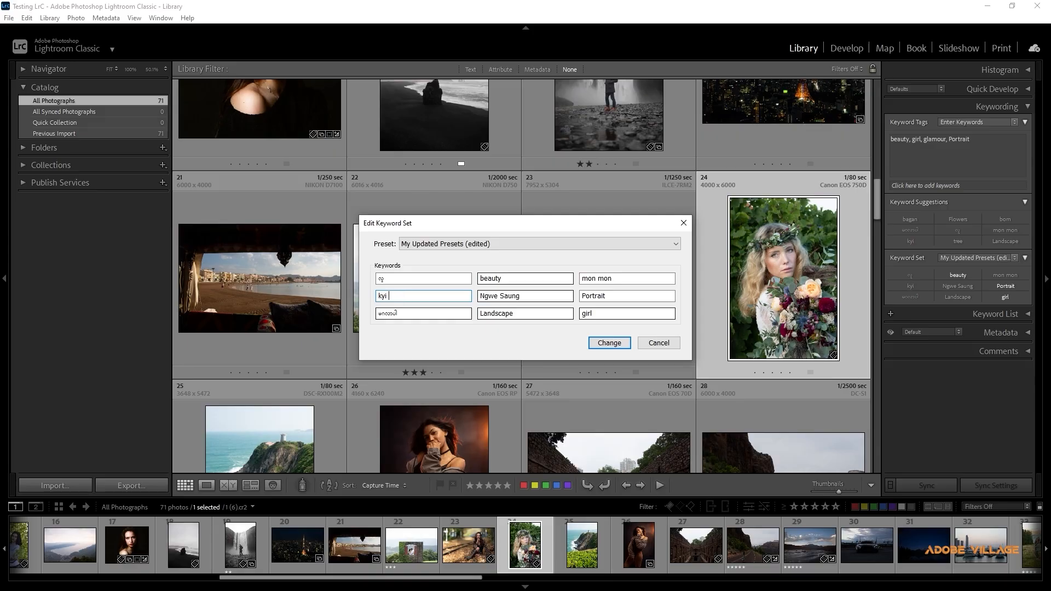
{"action": "type", "text": "Kyi"}
{"action": "left_click", "coordinate": [609, 343]}
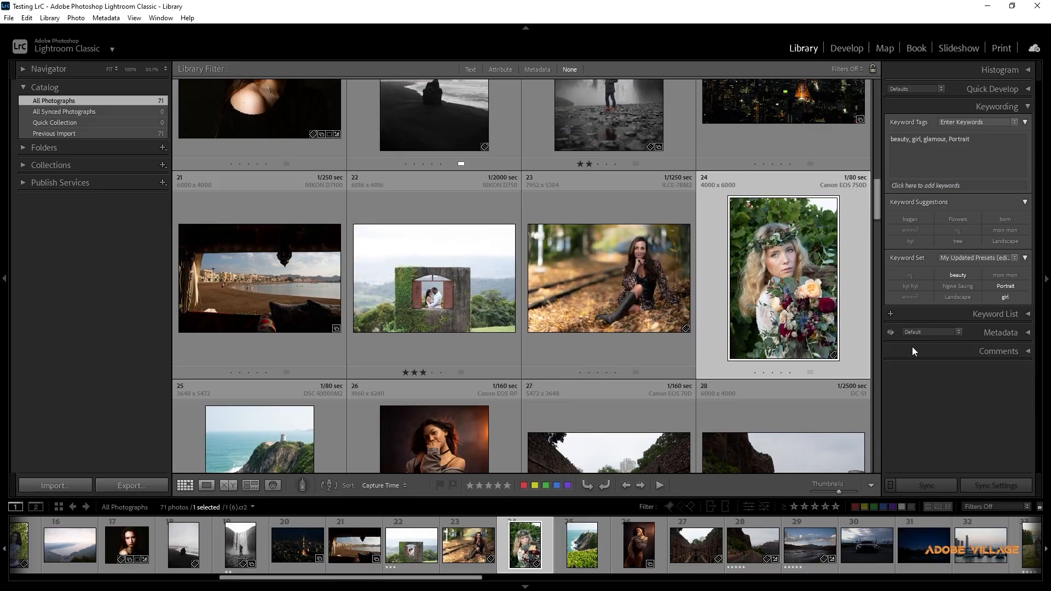
Keep My Updated Presets (edited) active and apply its first keyword to photo 24 with Alt+1
{"action": "left_click", "coordinate": [958, 263]}
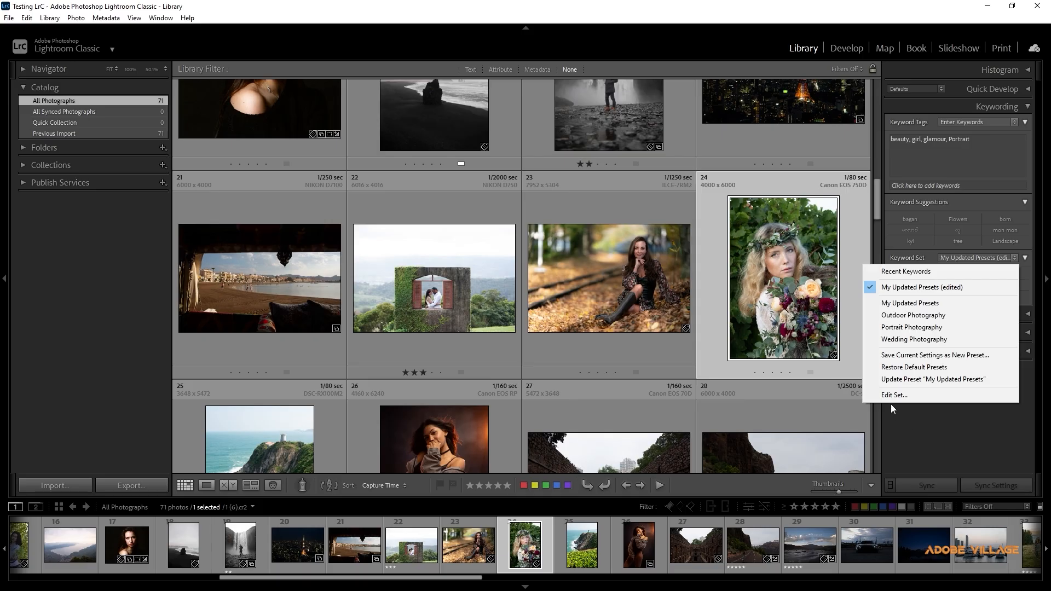
{"action": "left_click", "coordinate": [959, 418]}
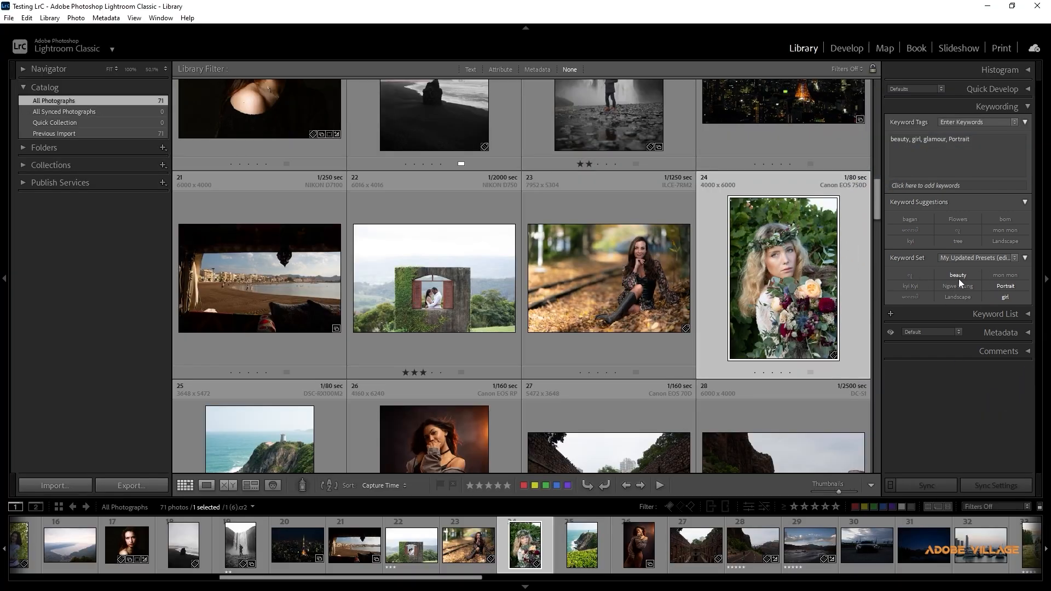
{"action": "key", "text": "alt+1"}
Select photo 26, the dark-background portrait, and show the keyword set's Alt number shortcuts
{"action": "scroll", "coordinate": [720, 304], "scroll_direction": "down", "scroll_amount": 2}
{"action": "left_click", "coordinate": [517, 347]}
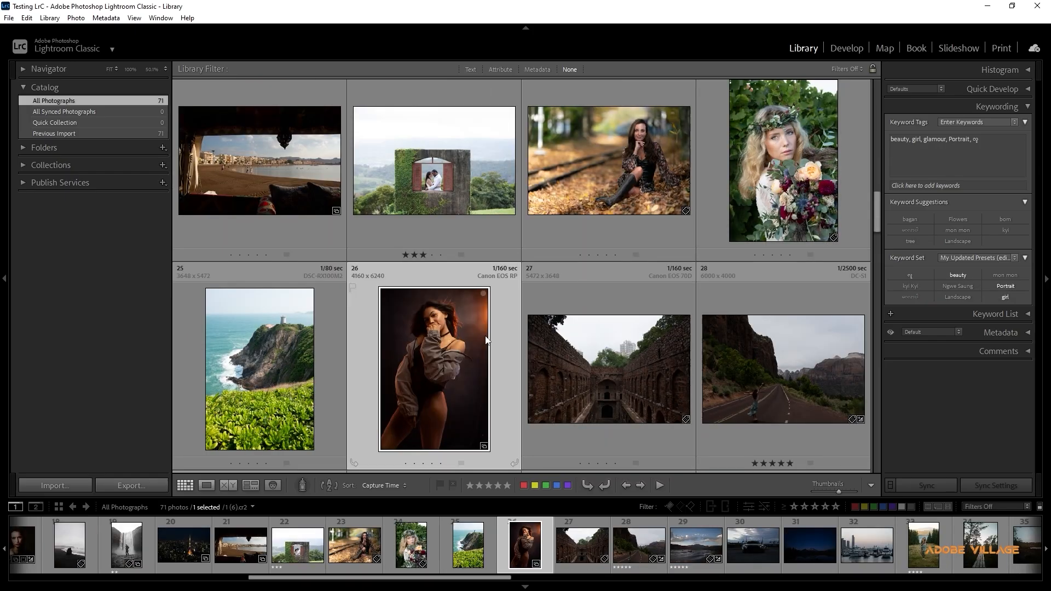
{"action": "scroll", "coordinate": [502, 333], "scroll_direction": "down", "scroll_amount": 2}
{"action": "scroll", "coordinate": [453, 298], "scroll_direction": "up", "scroll_amount": 1}
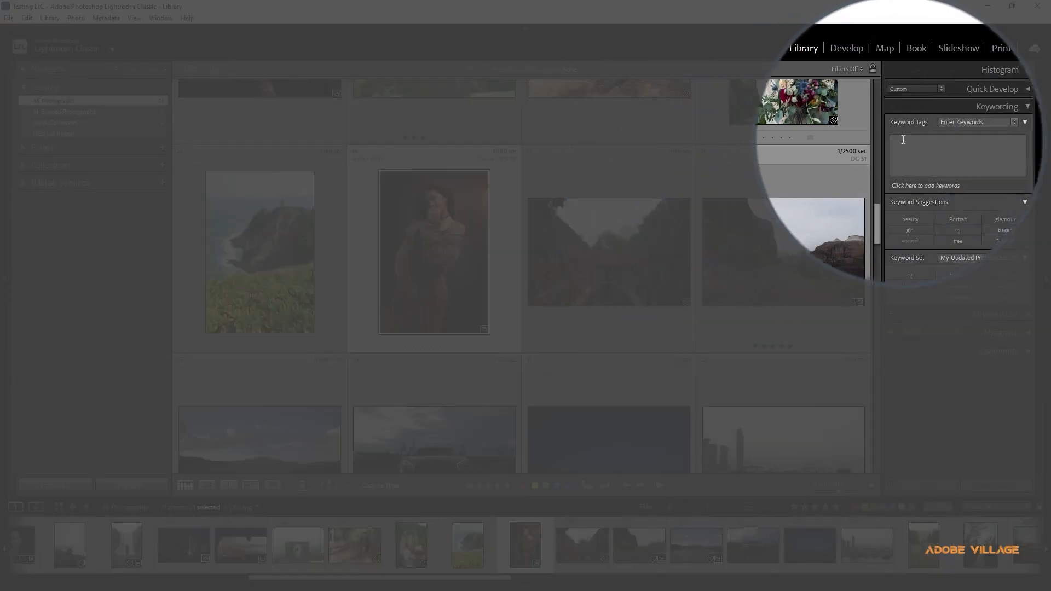
{"action": "left_click", "coordinate": [903, 140]}
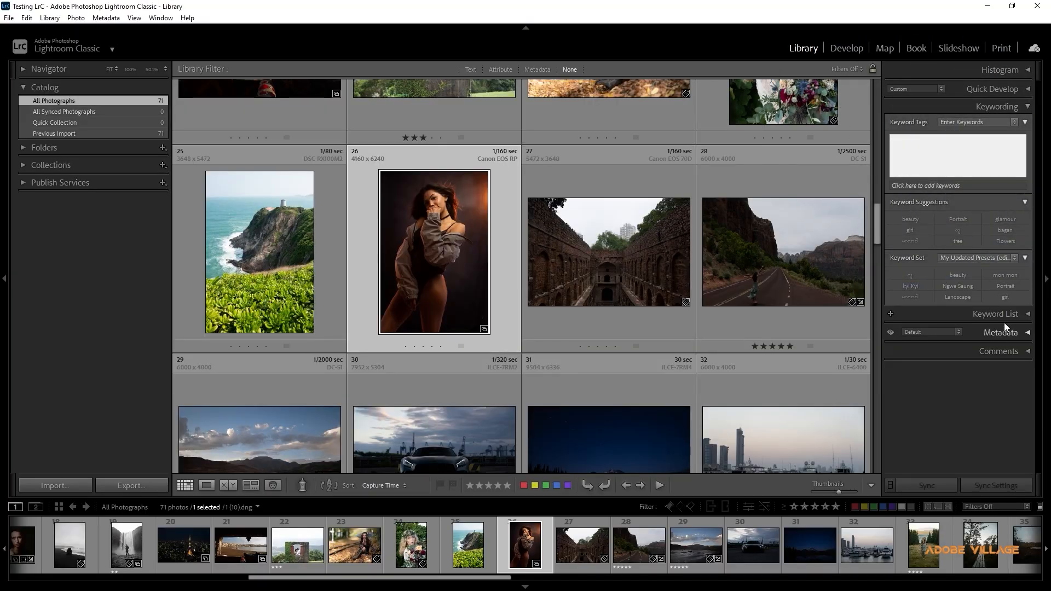
{"action": "key", "text": "alt"}
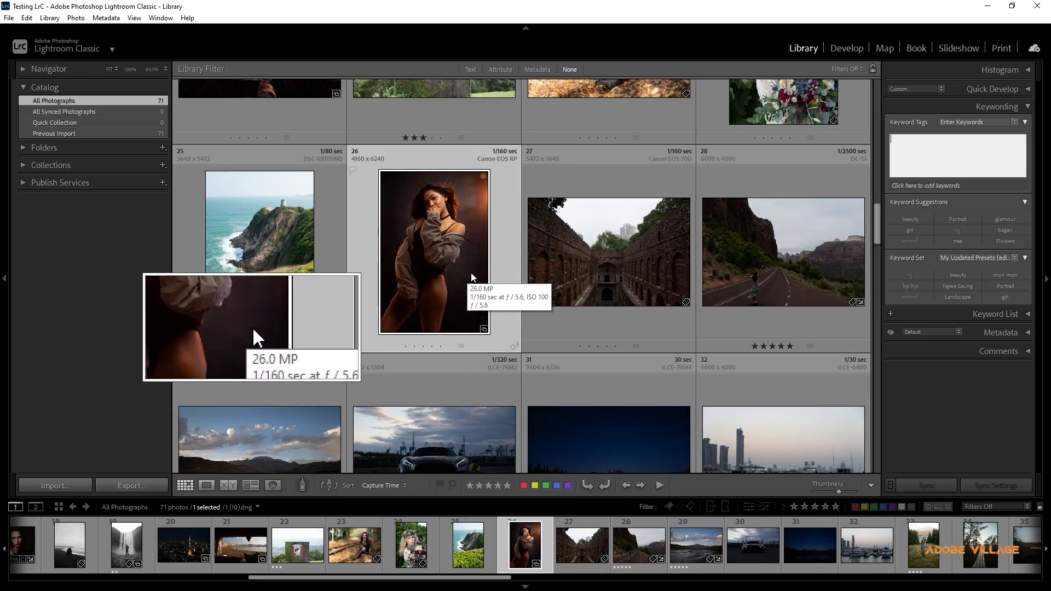
Add the keyword mon mon to photo 26 from the Keyword Set panel
{"action": "key", "text": "alt"}
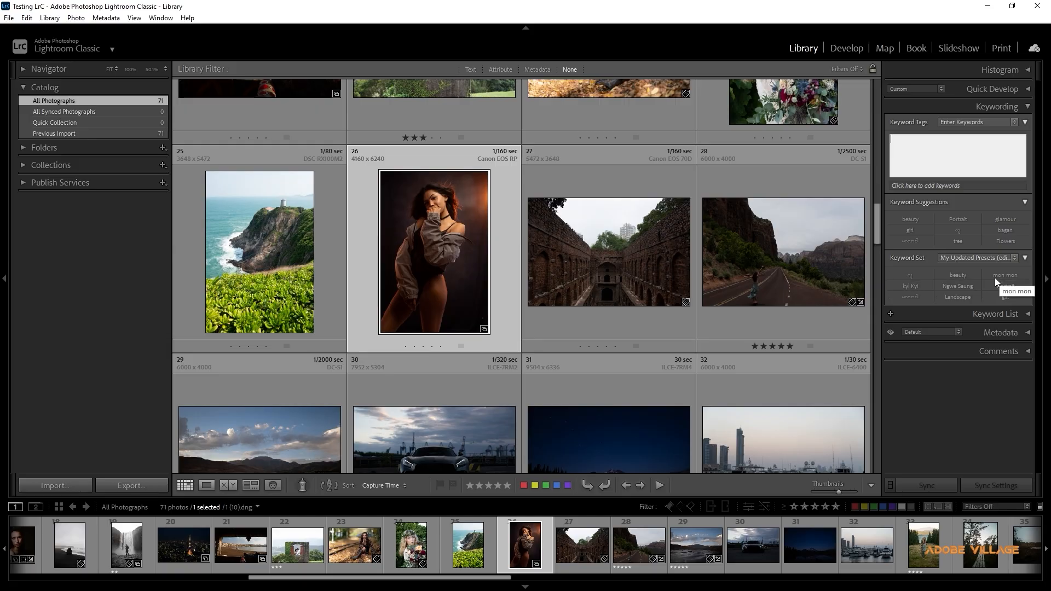
{"action": "left_click", "coordinate": [991, 275]}
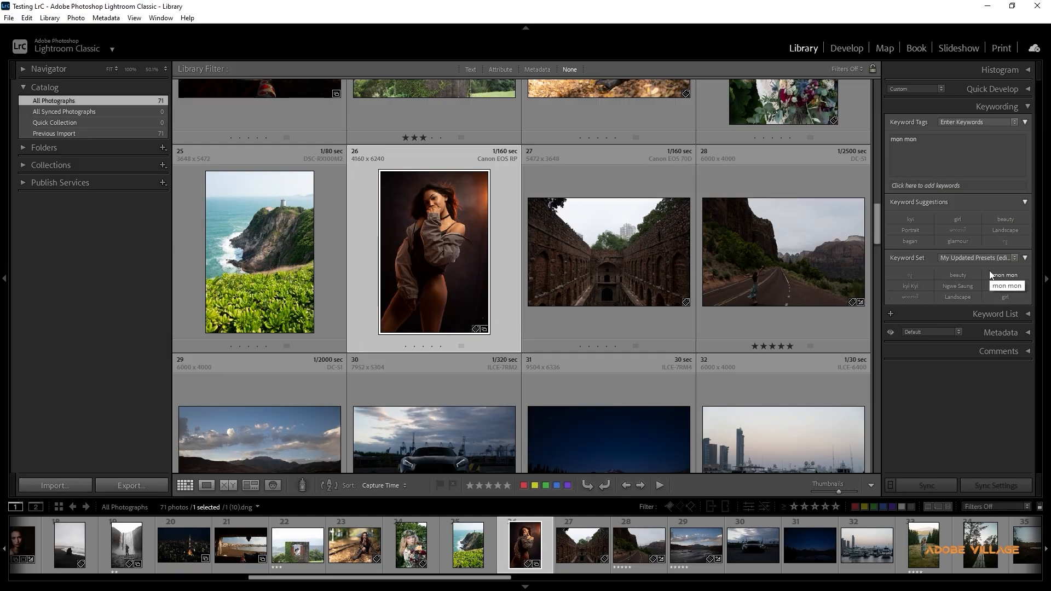
{"action": "left_click", "coordinate": [926, 151]}
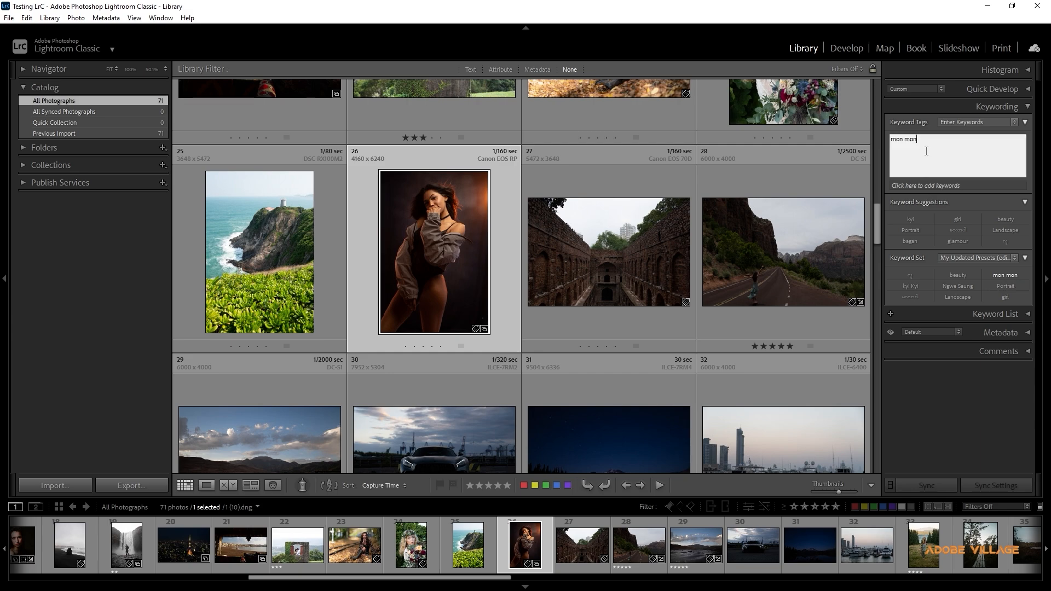
{"action": "left_click", "coordinate": [948, 266]}
Add beauty and kyi Kyi with Alt number shortcuts, leaving the typed tags unchanged
{"action": "key", "text": "alt"}
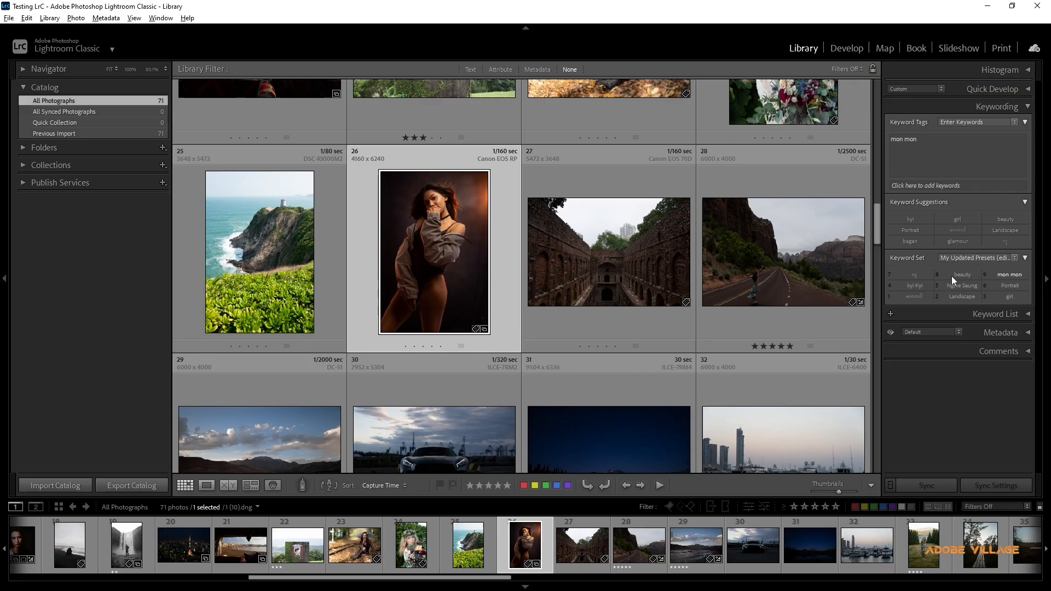
{"action": "key", "text": "alt+8"}
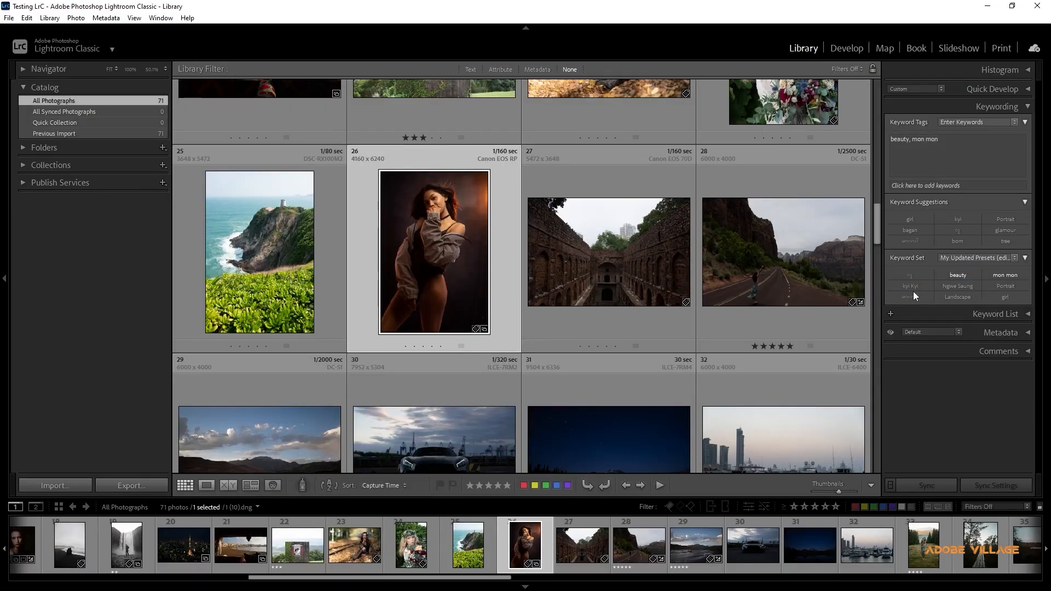
{"action": "key", "text": "alt"}
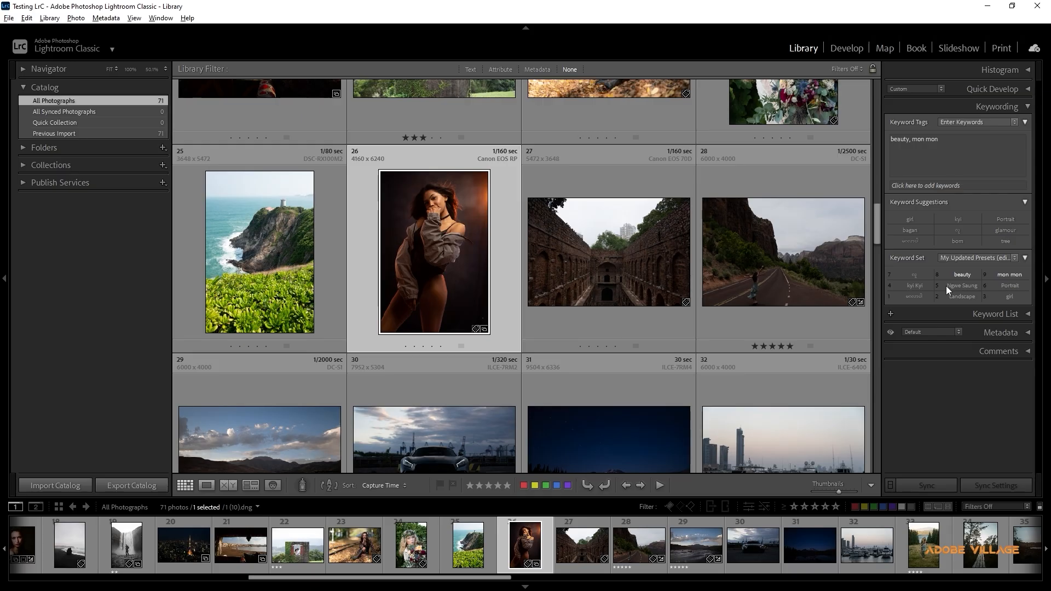
{"action": "key", "text": "alt+4"}
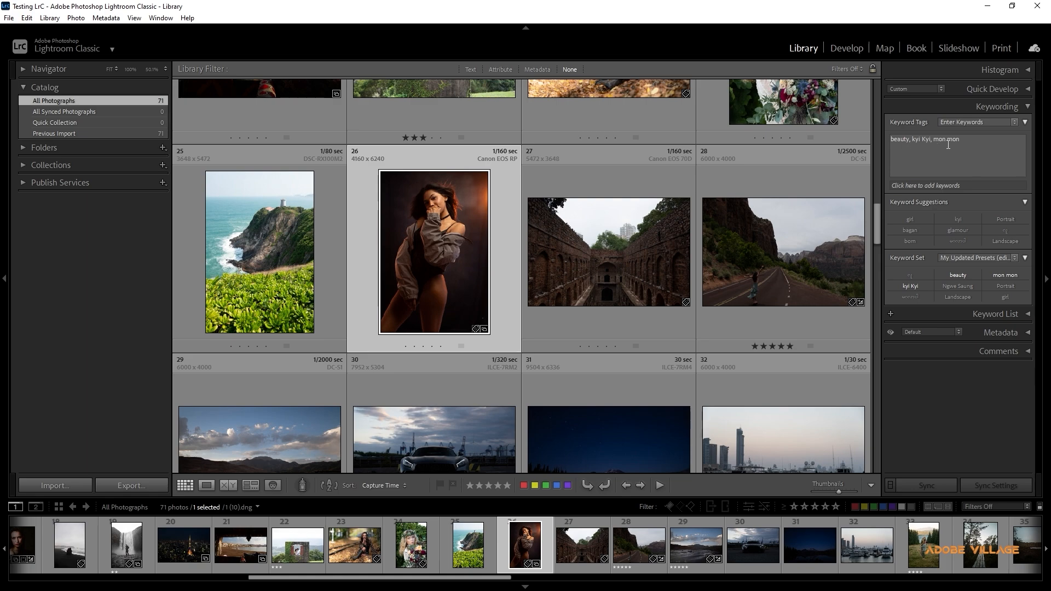
{"action": "left_click_drag", "start_coordinate": [964, 141], "coordinate": [888, 140]}
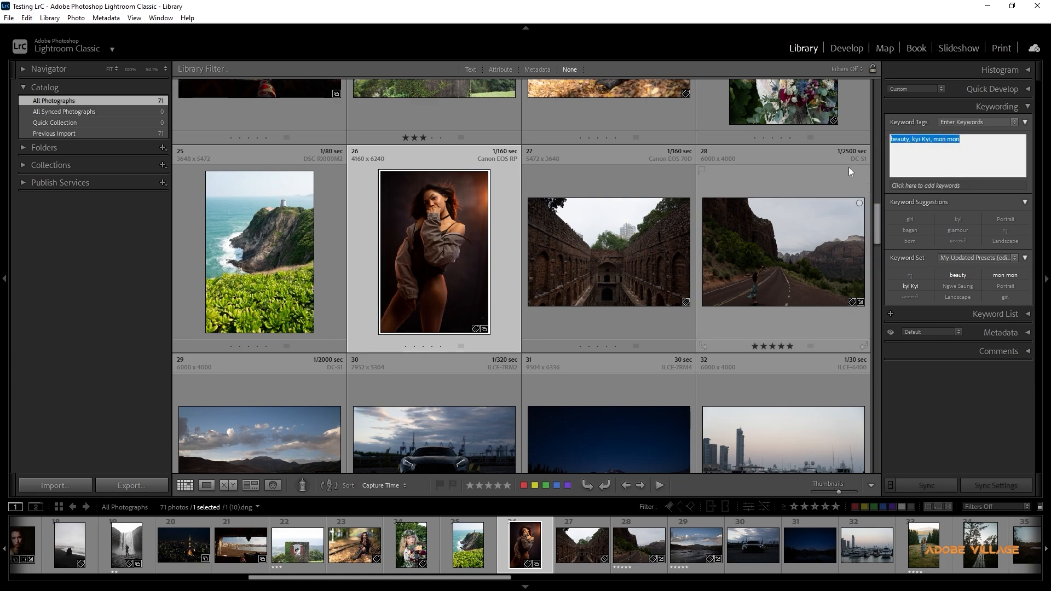
{"action": "left_click", "coordinate": [488, 243]}
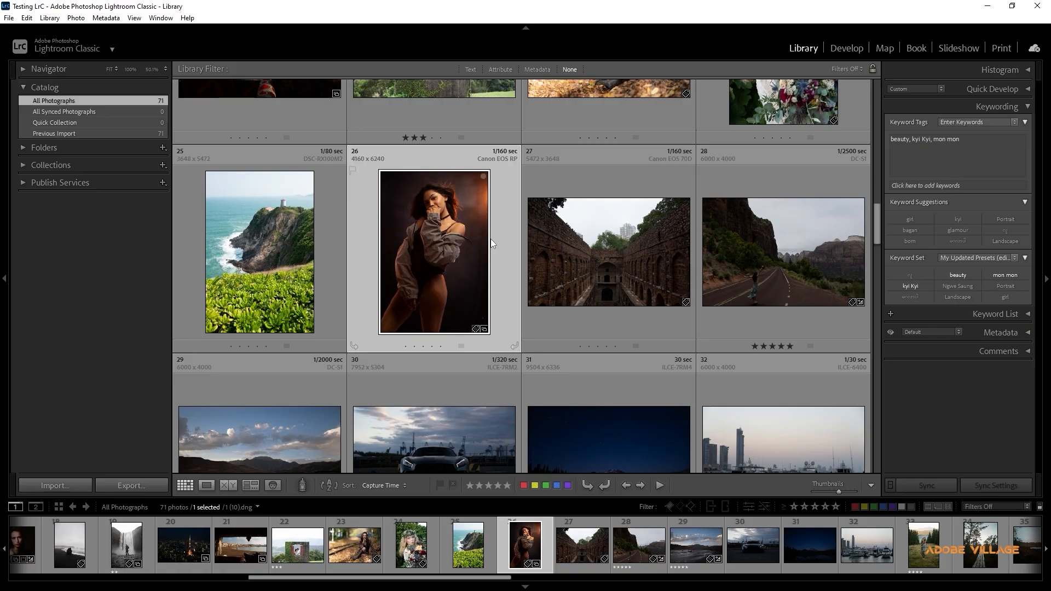
{"action": "key", "text": "1"}
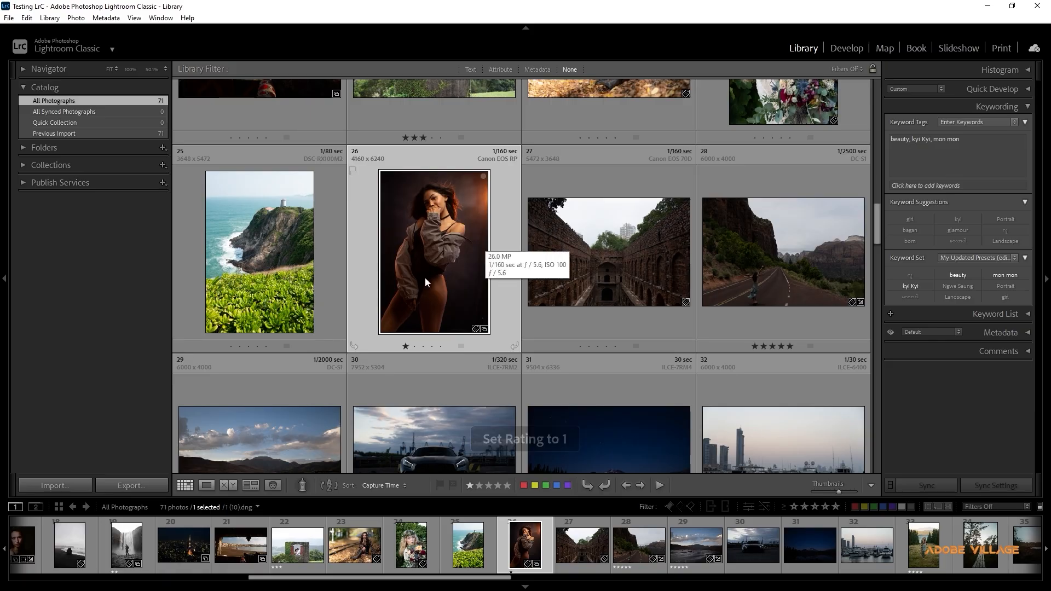
{"action": "key", "text": "alt"}
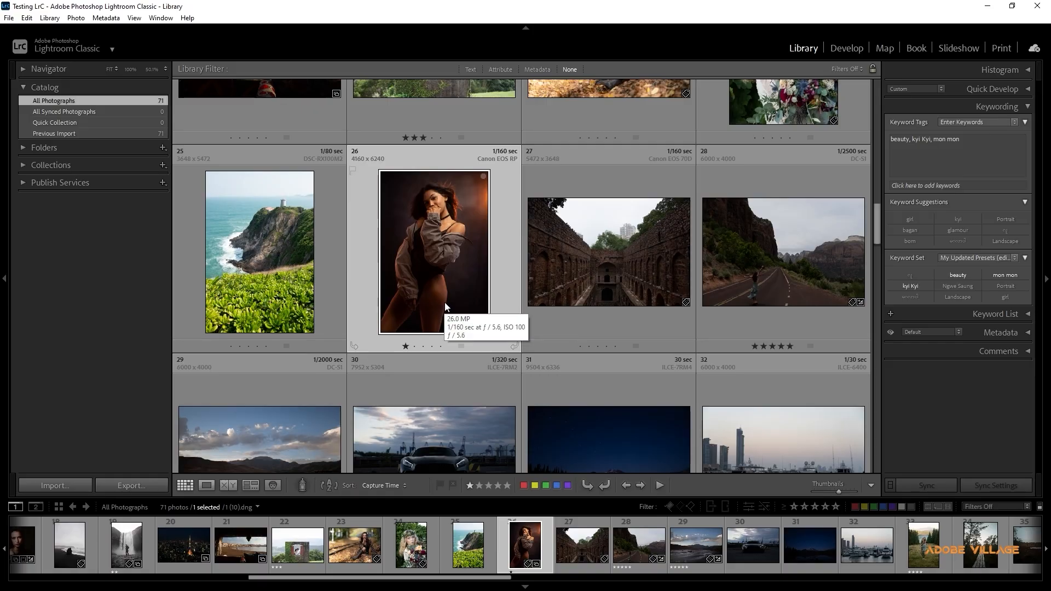
{"action": "key", "text": "2"}
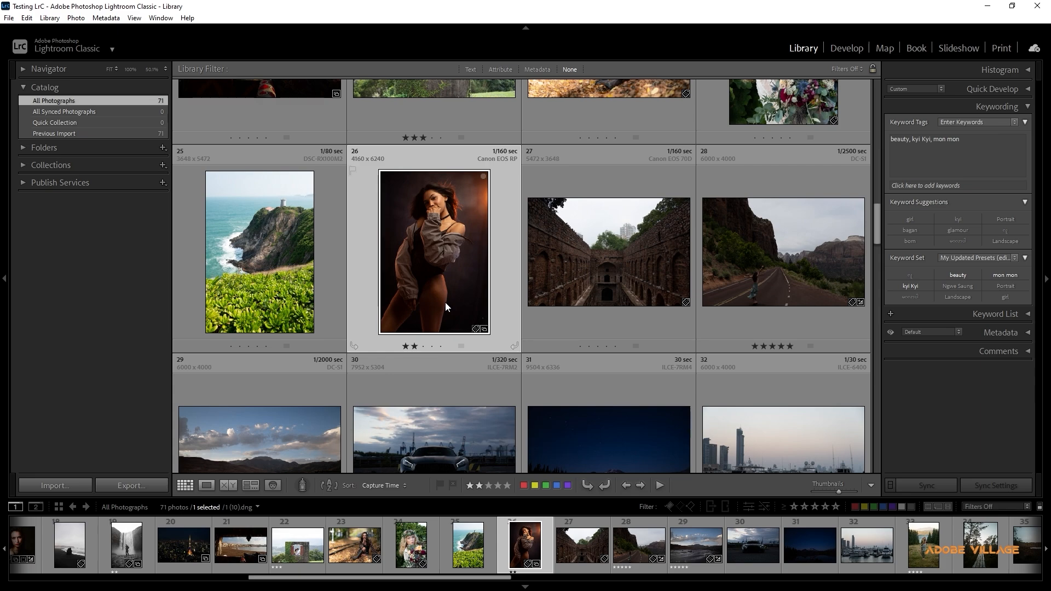
{"action": "key", "text": "0"}
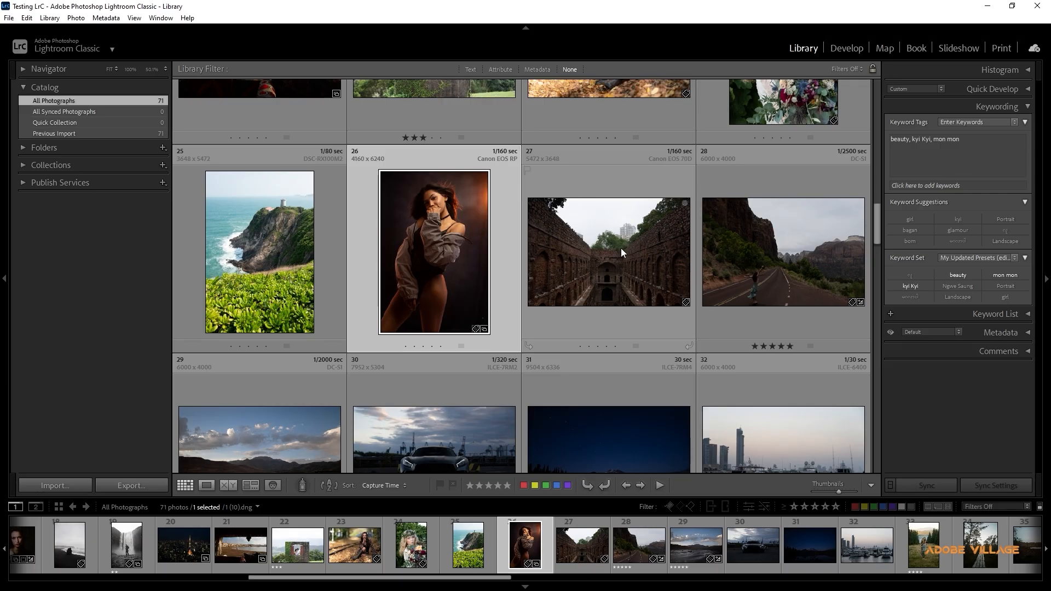
Turn on the Painter in Keywords mode and set portrait as the keyword to paint
{"action": "mouse_move", "coordinate": [620, 251]}
{"action": "scroll", "coordinate": [620, 252], "scroll_direction": "down", "scroll_amount": 2}
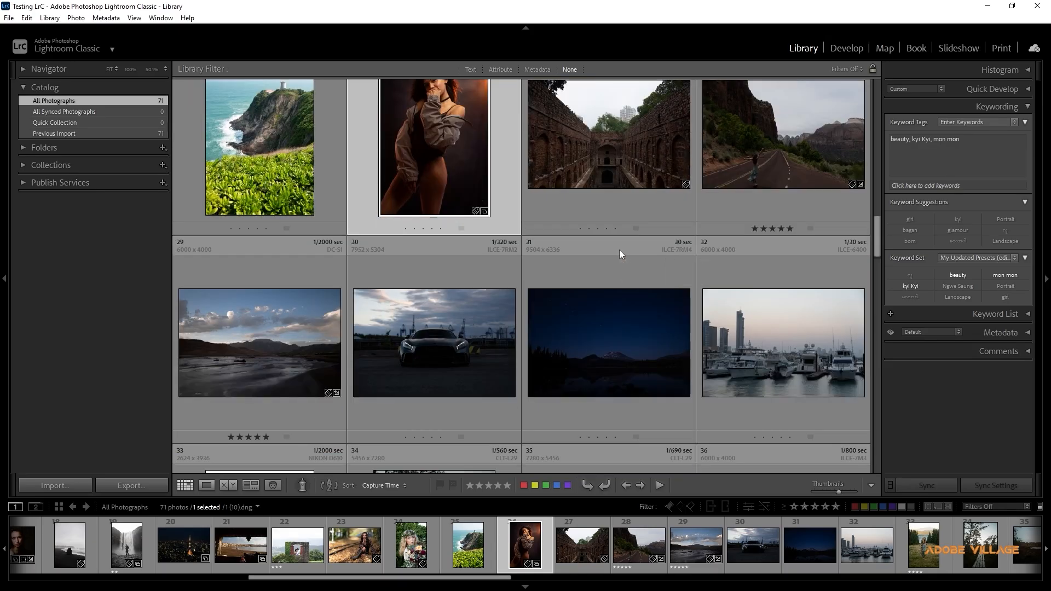
{"action": "left_click", "coordinate": [304, 490]}
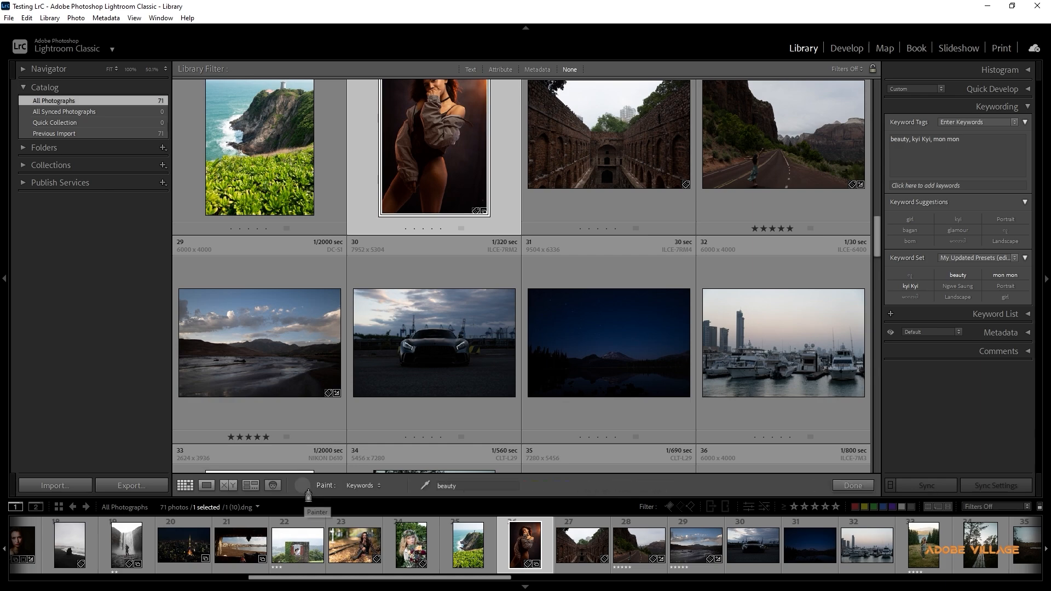
{"action": "left_click", "coordinate": [372, 485]}
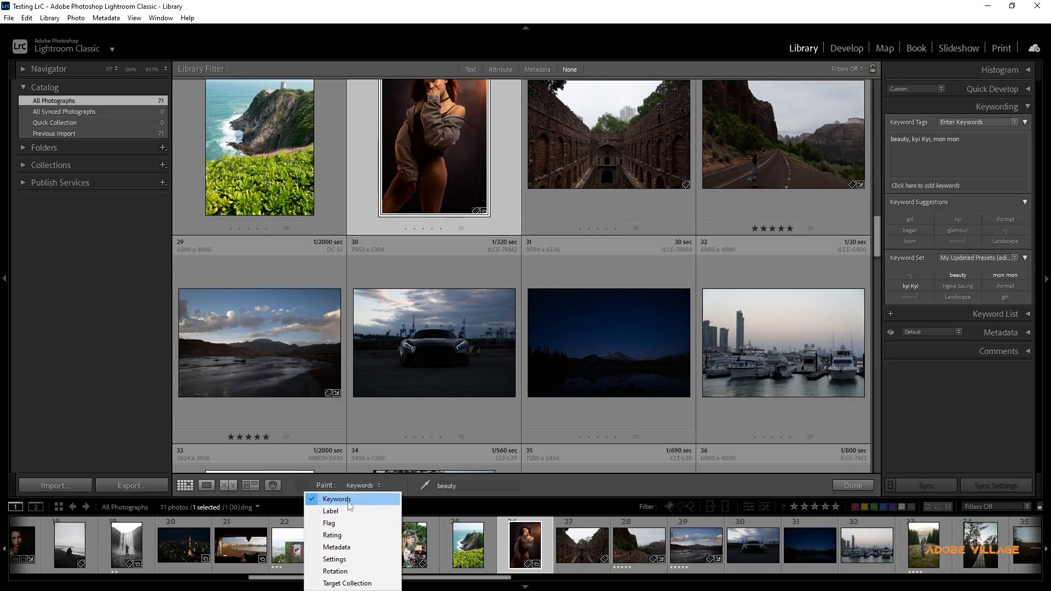
{"action": "left_click", "coordinate": [351, 503]}
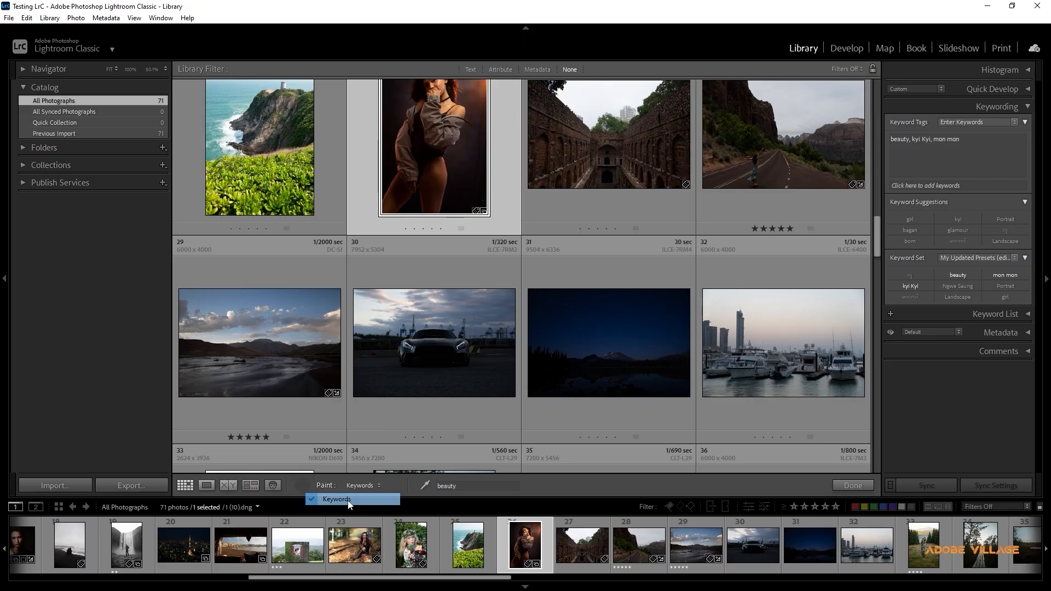
{"action": "left_click", "coordinate": [467, 486]}
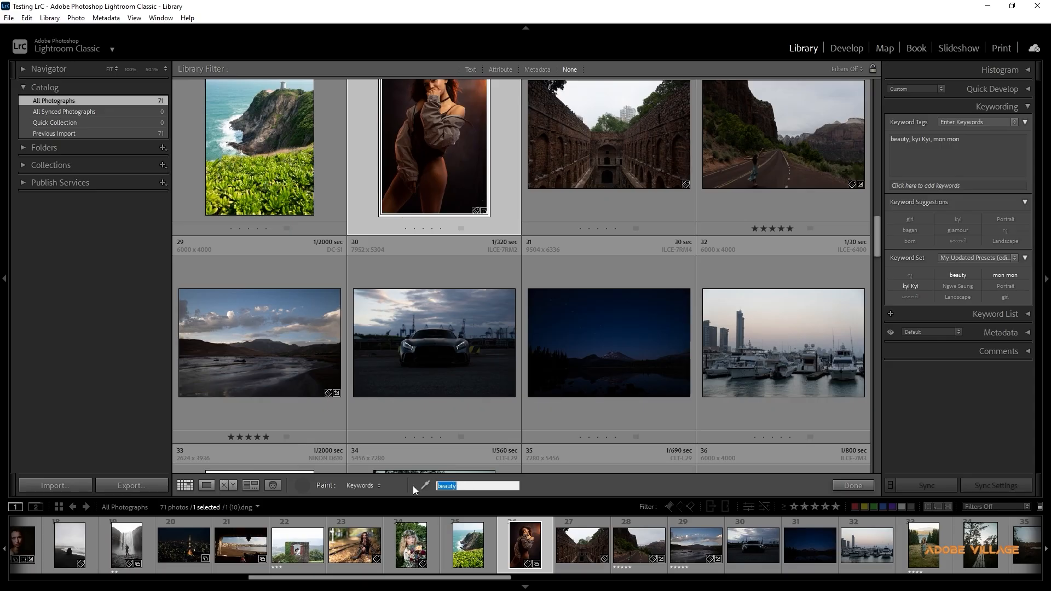
{"action": "type", "text": "portrait"}
{"action": "key", "text": "Return"}
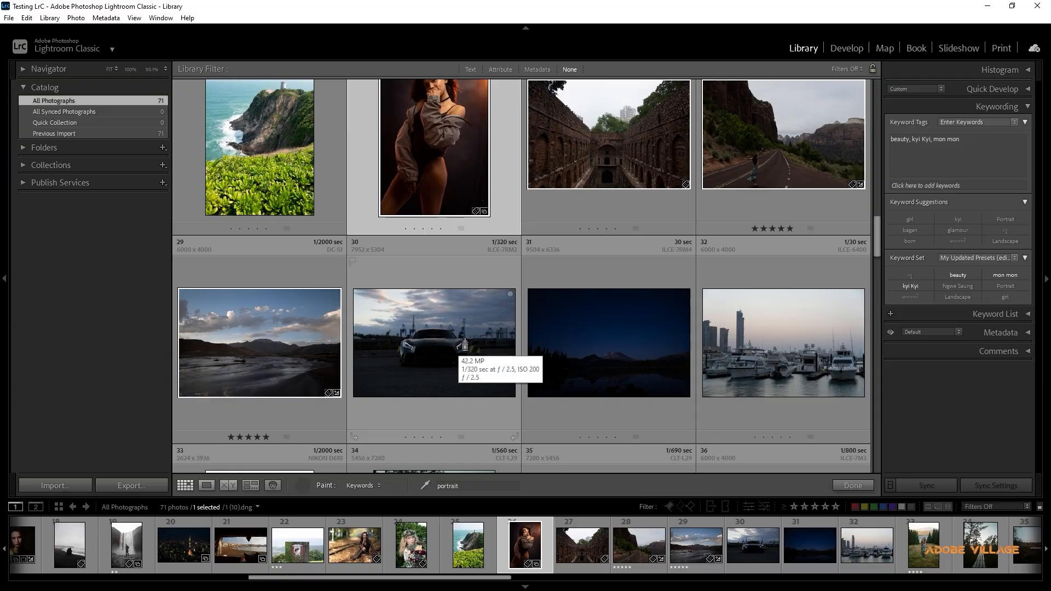
Paint portrait onto photos 49 and 52, then end keyword painting
{"action": "scroll", "coordinate": [548, 280], "scroll_direction": "up", "scroll_amount": 5}
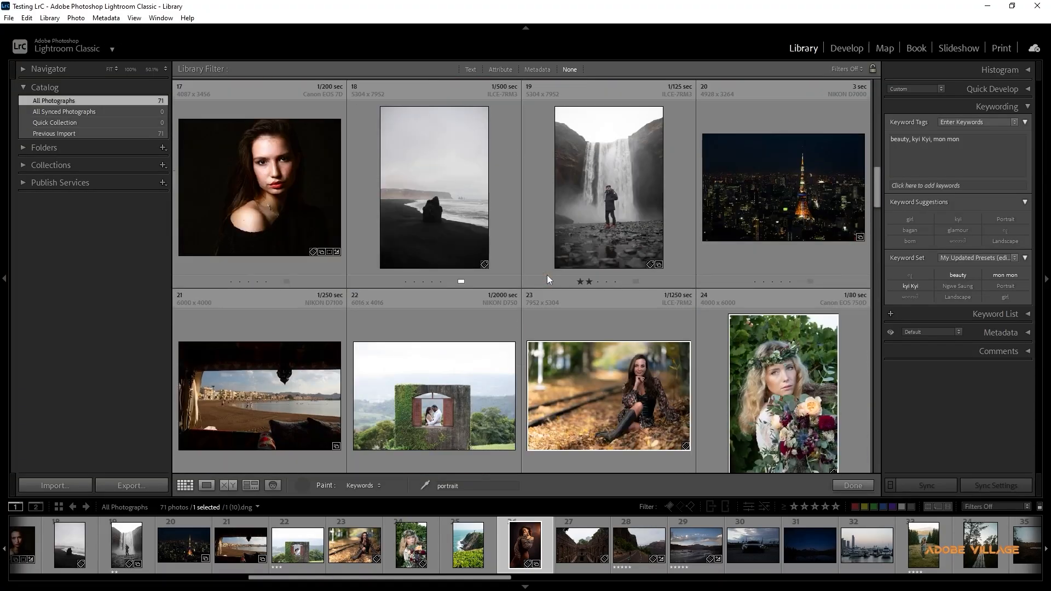
{"action": "scroll", "coordinate": [547, 280], "scroll_direction": "down", "scroll_amount": 10}
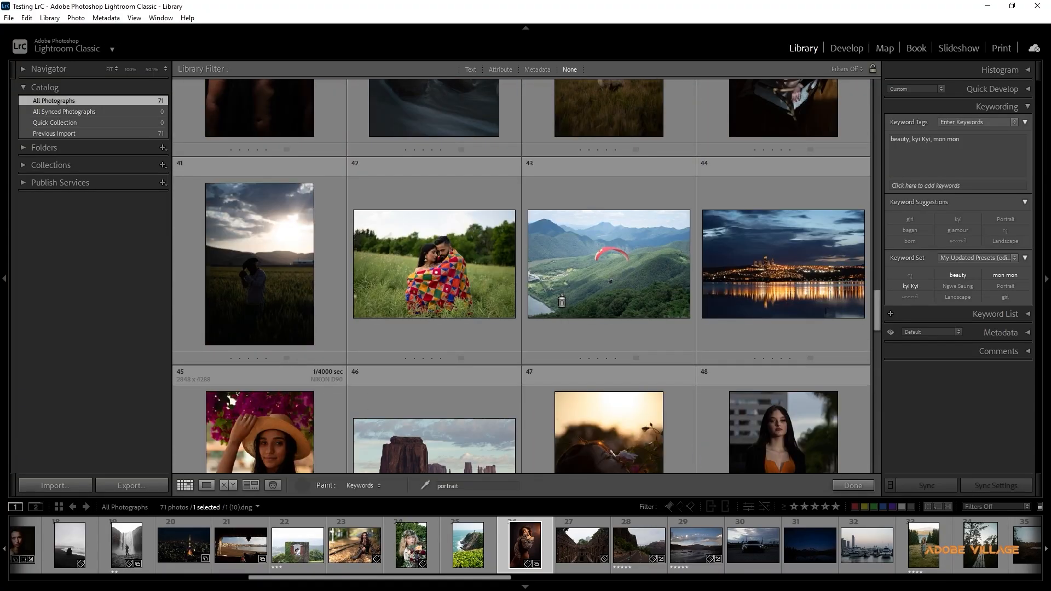
{"action": "scroll", "coordinate": [249, 359], "scroll_direction": "down", "scroll_amount": 2}
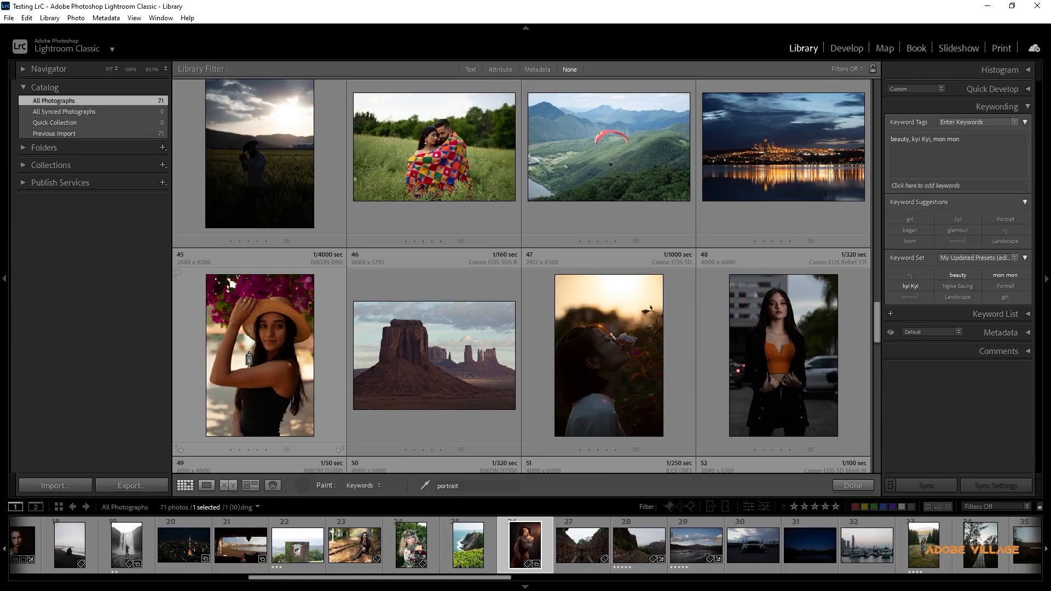
{"action": "left_click", "coordinate": [249, 359]}
{"action": "left_click", "coordinate": [759, 379]}
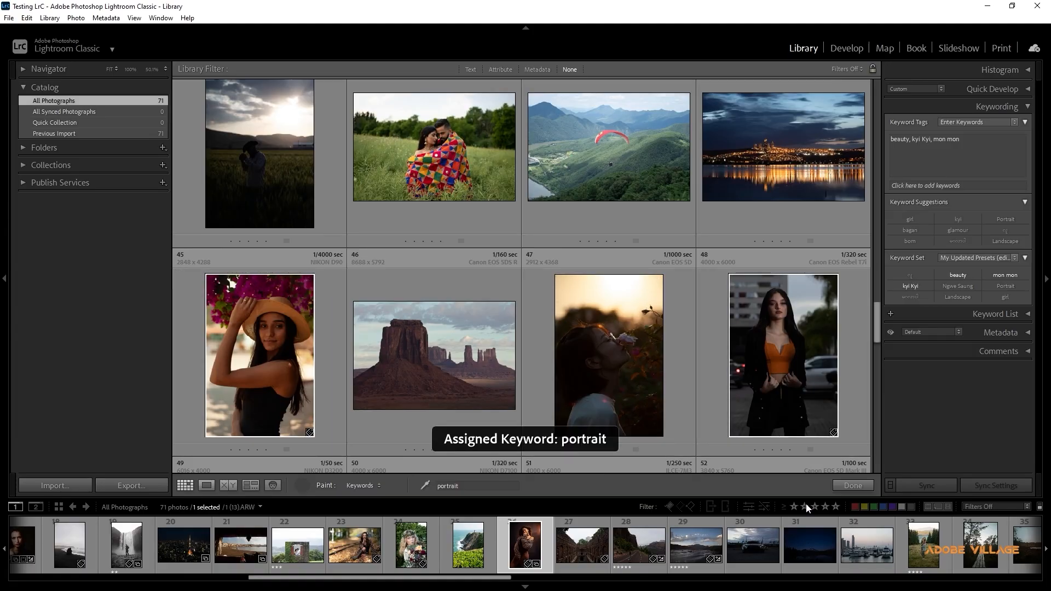
{"action": "left_click", "coordinate": [851, 486]}
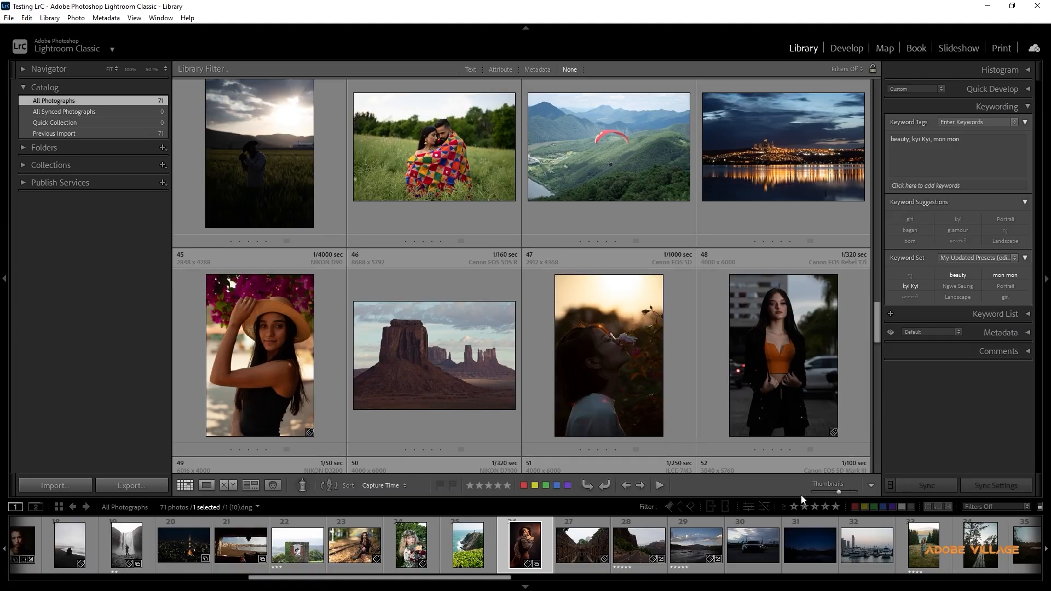
Check the keywords on photos 45 and 52, then restart the keyword Painter and show its keyword set
{"action": "left_click", "coordinate": [218, 400]}
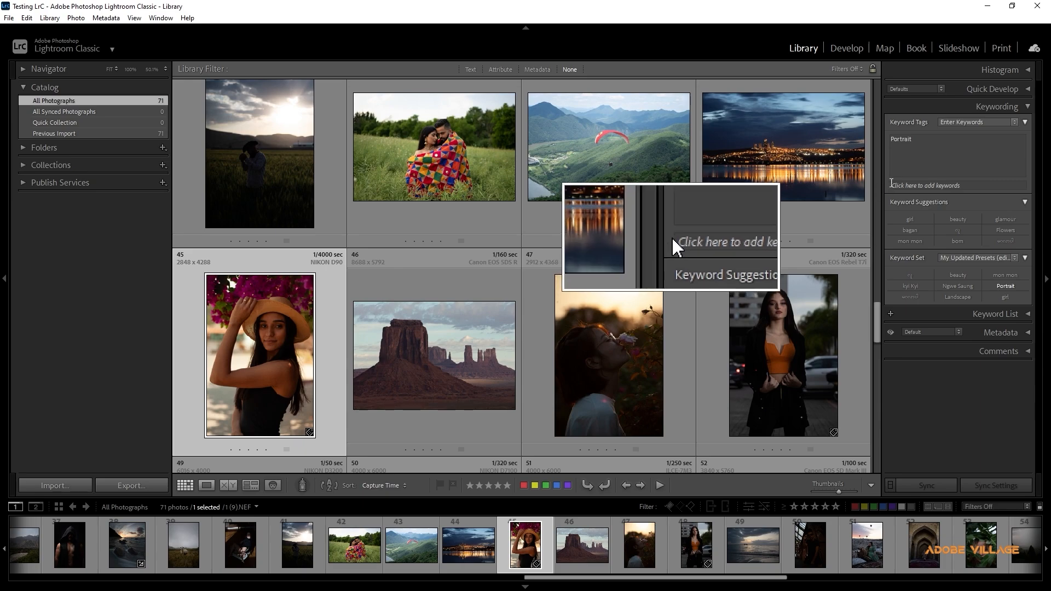
{"action": "left_click", "coordinate": [768, 370]}
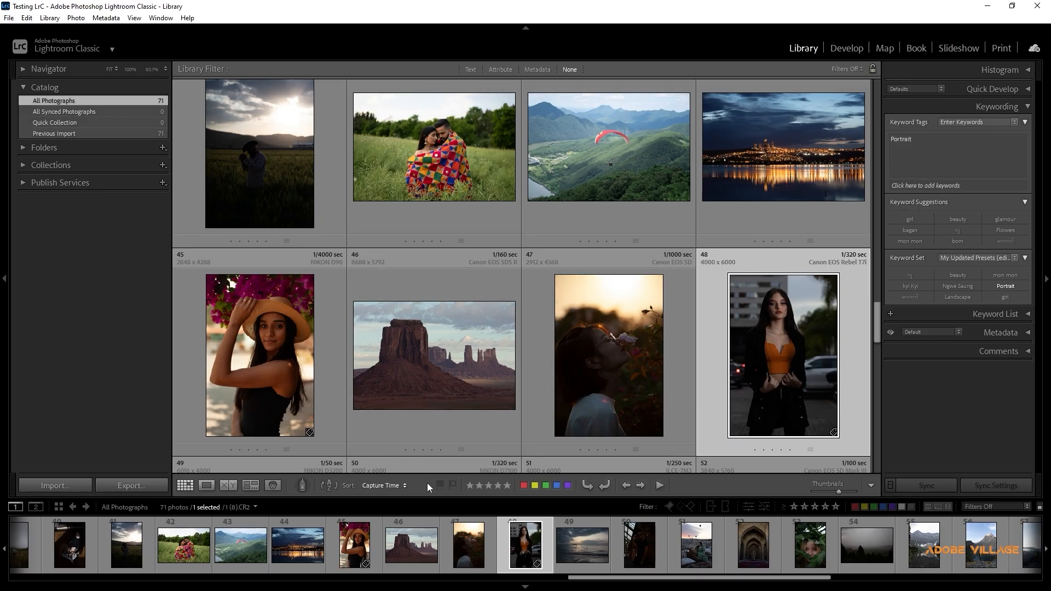
{"action": "left_click", "coordinate": [302, 485]}
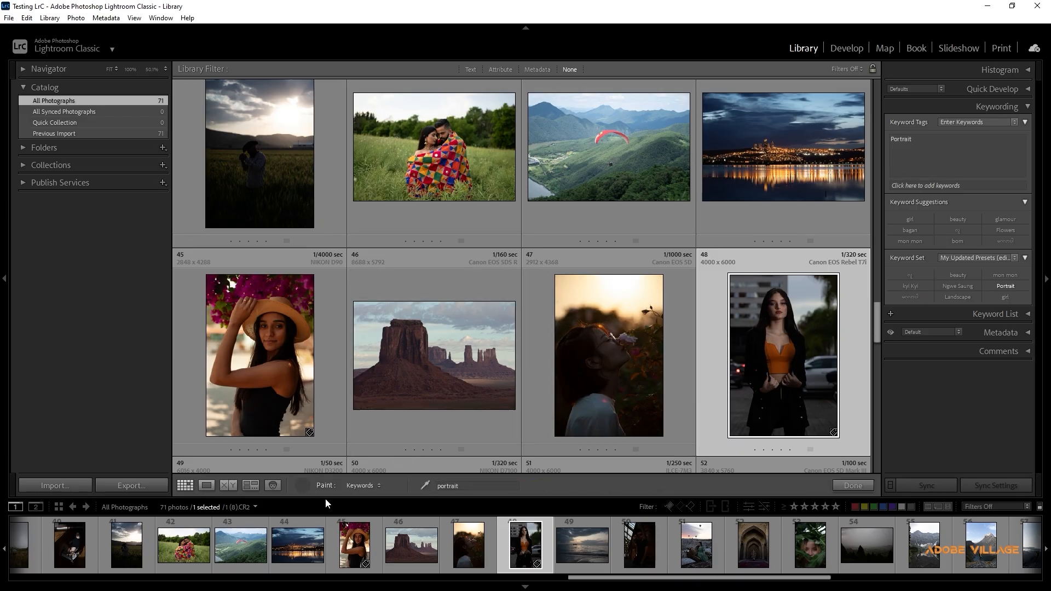
{"action": "left_click", "coordinate": [363, 486]}
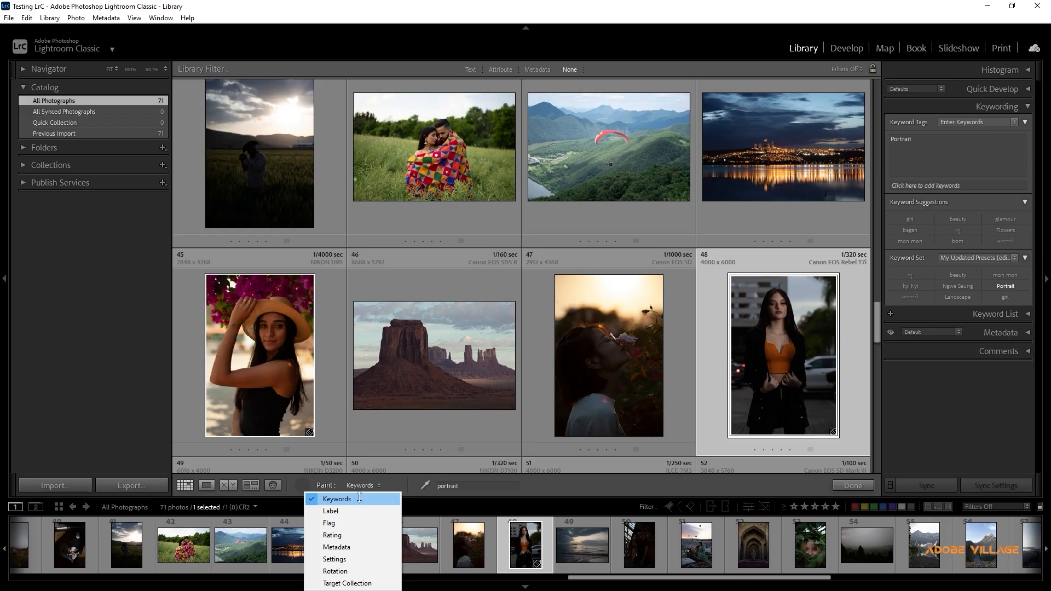
{"action": "left_click", "coordinate": [363, 500]}
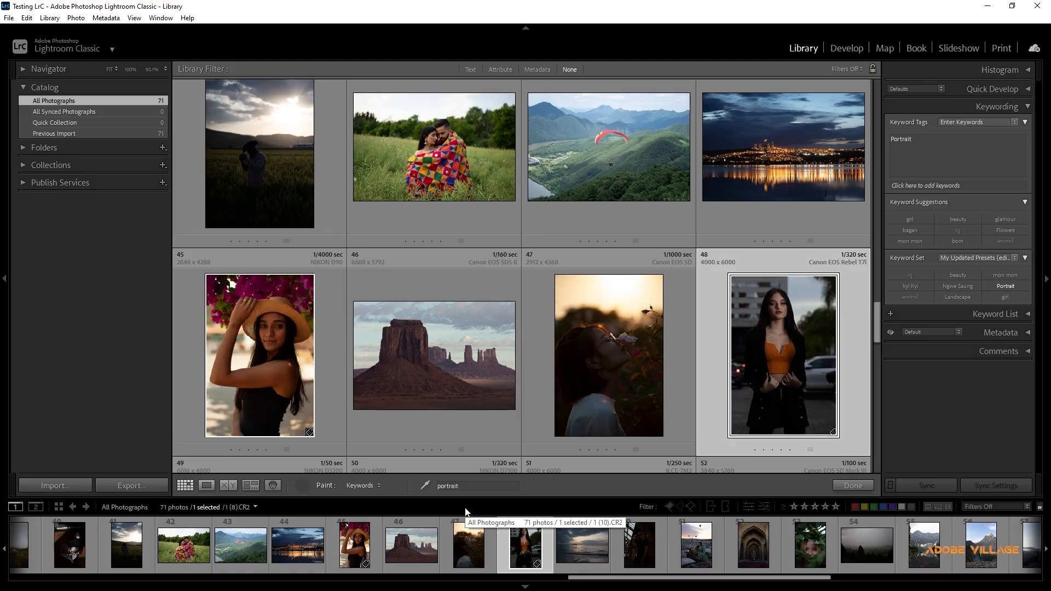
{"action": "key", "text": "shift"}
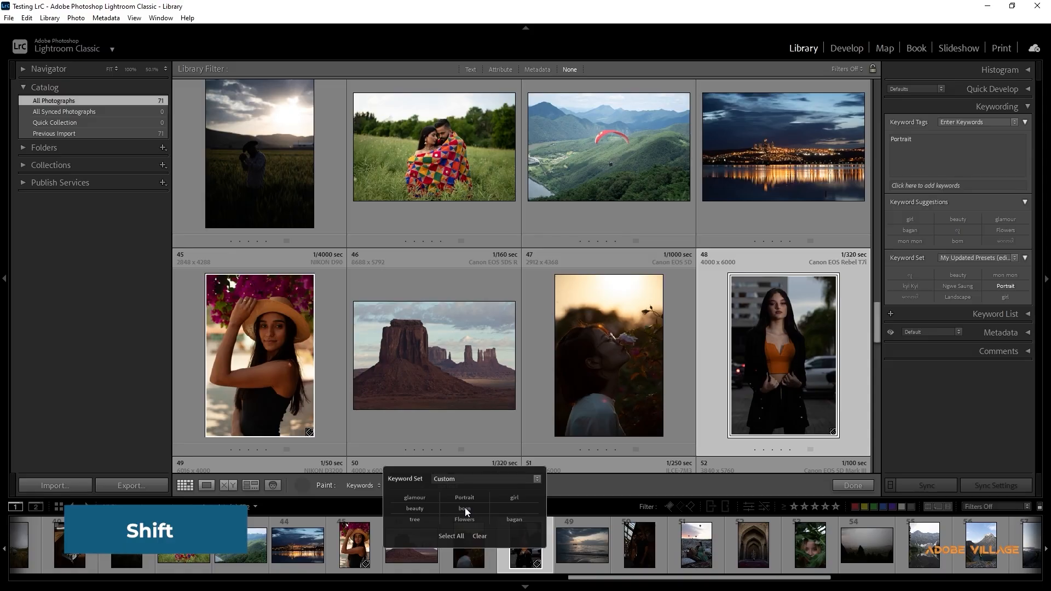
Clear the Custom keyword set selection so glamour is the sole paint keyword instead of portrait
{"action": "left_click", "coordinate": [418, 495]}
{"action": "key", "text": "shift"}
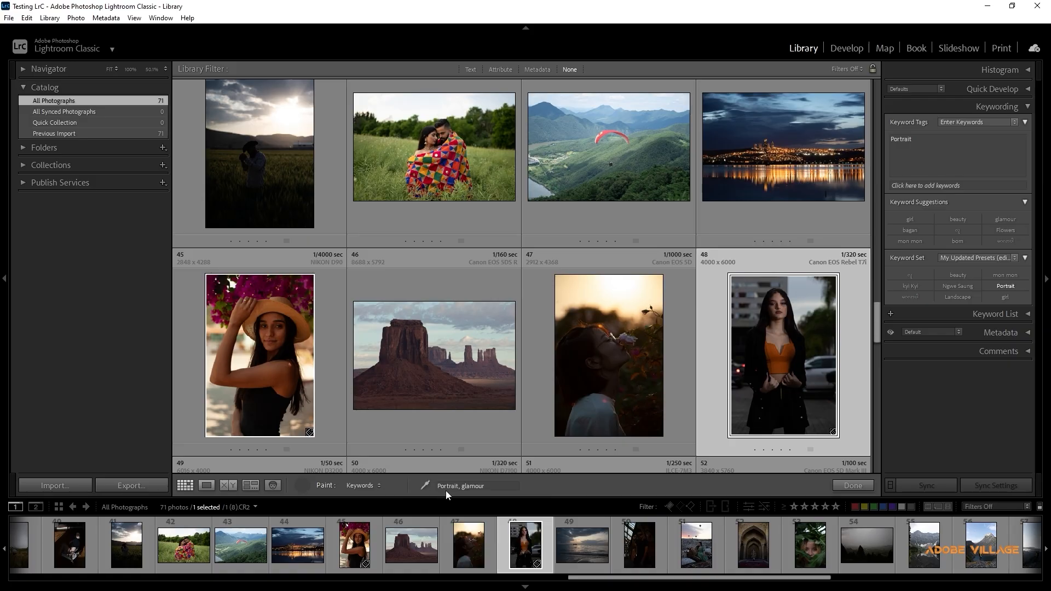
{"action": "left_click", "coordinate": [491, 486]}
{"action": "key", "text": "BackSpace"}
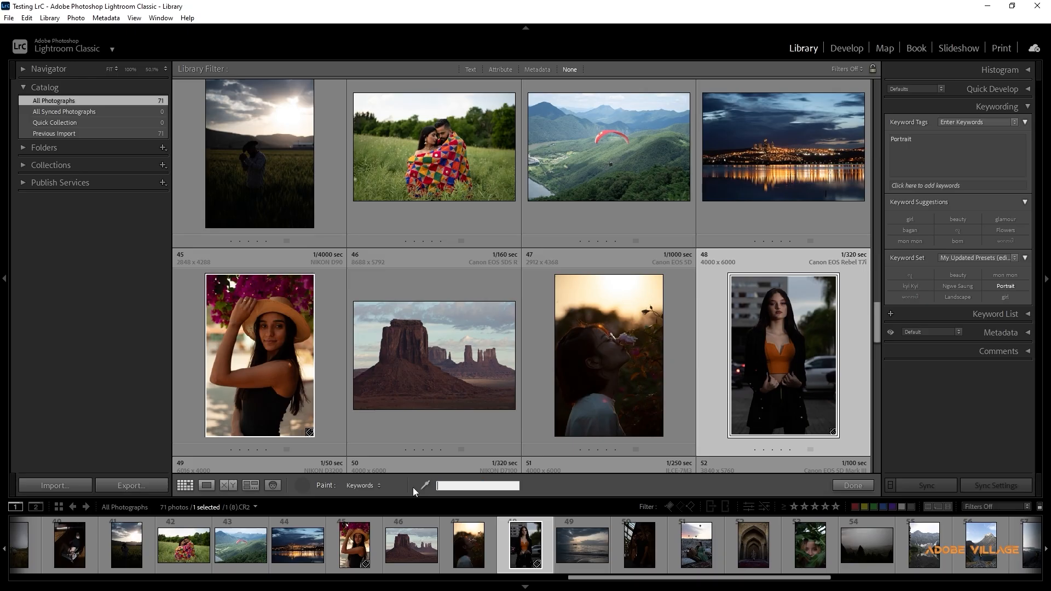
{"action": "key", "text": "shift"}
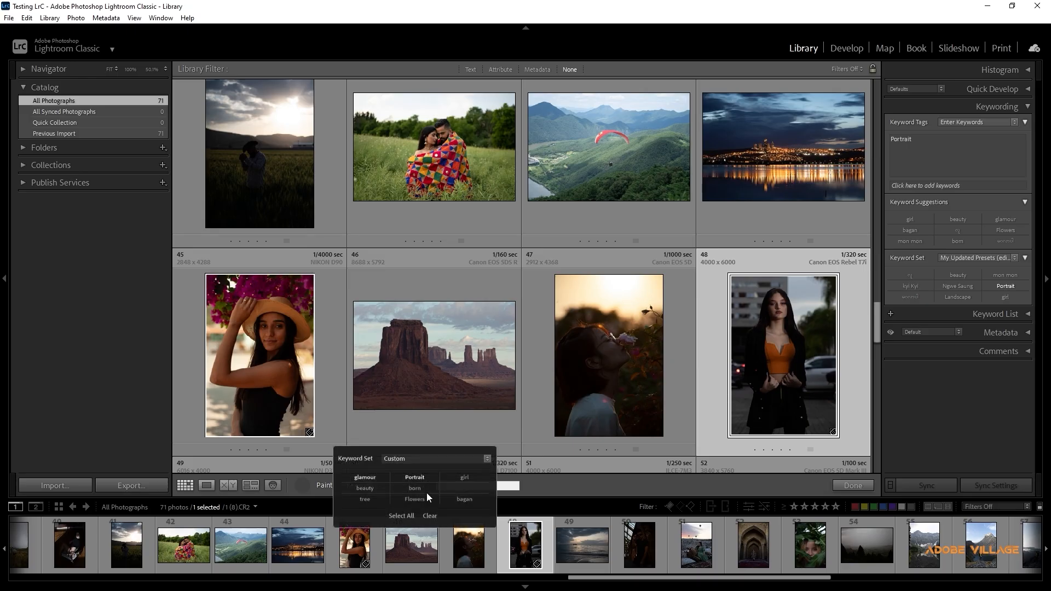
{"action": "left_click", "coordinate": [365, 477], "text": "shift"}
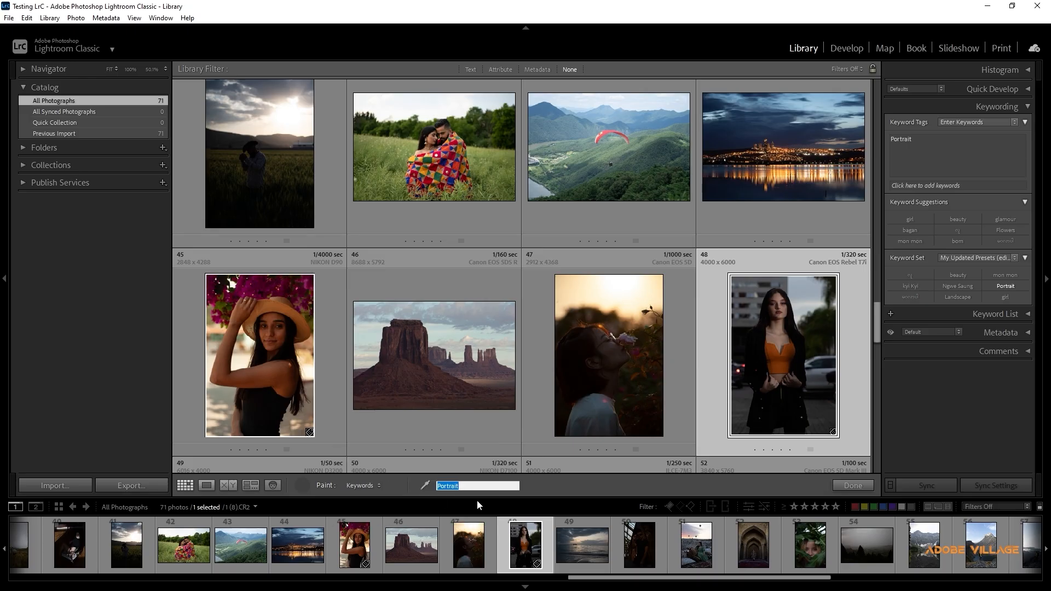
{"action": "key", "text": "shift"}
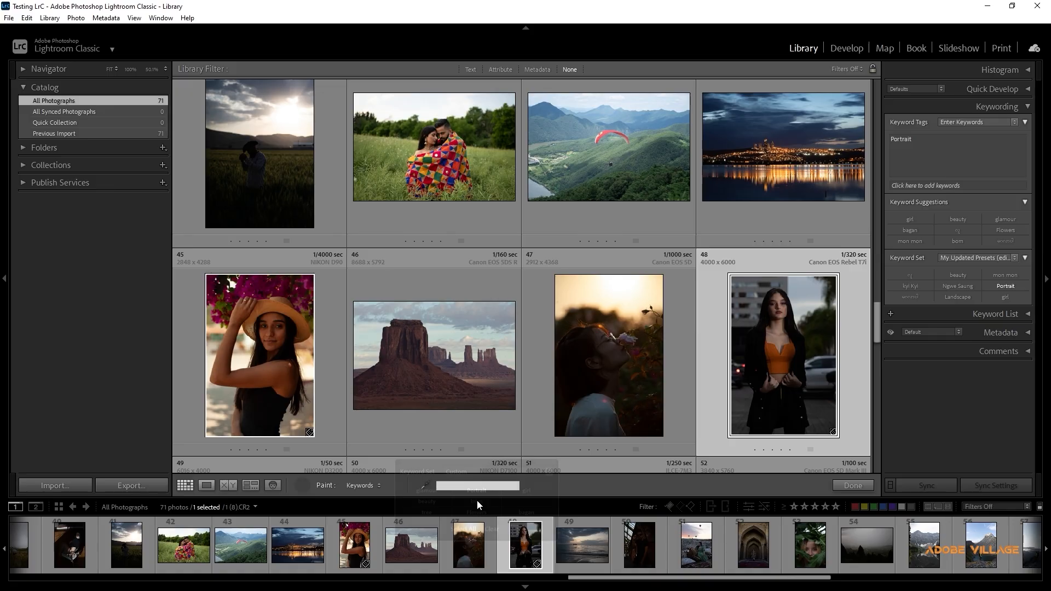
{"action": "left_click", "coordinate": [492, 529]}
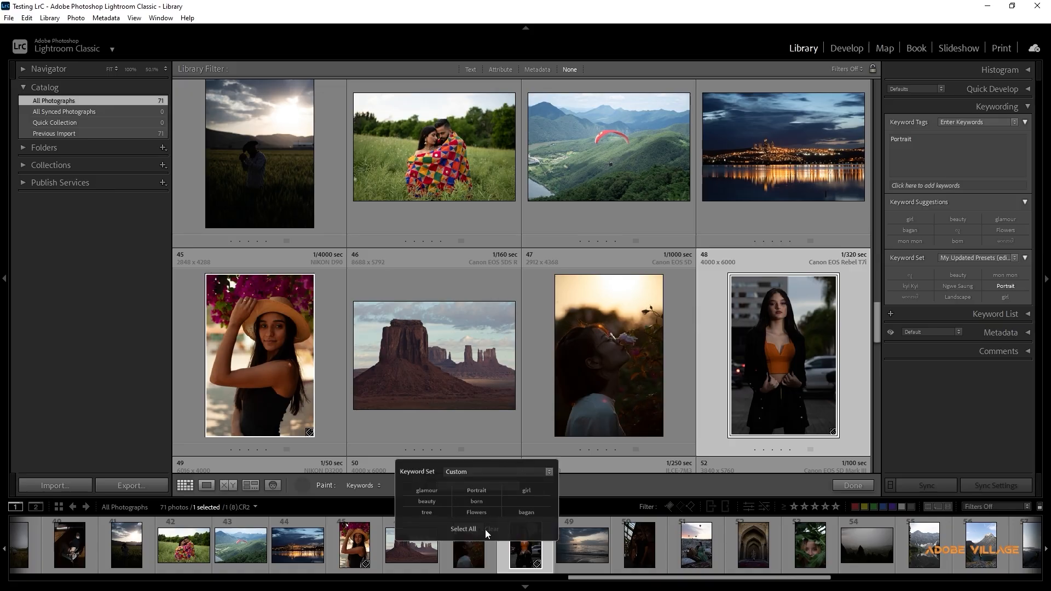
{"action": "left_click", "coordinate": [436, 486]}
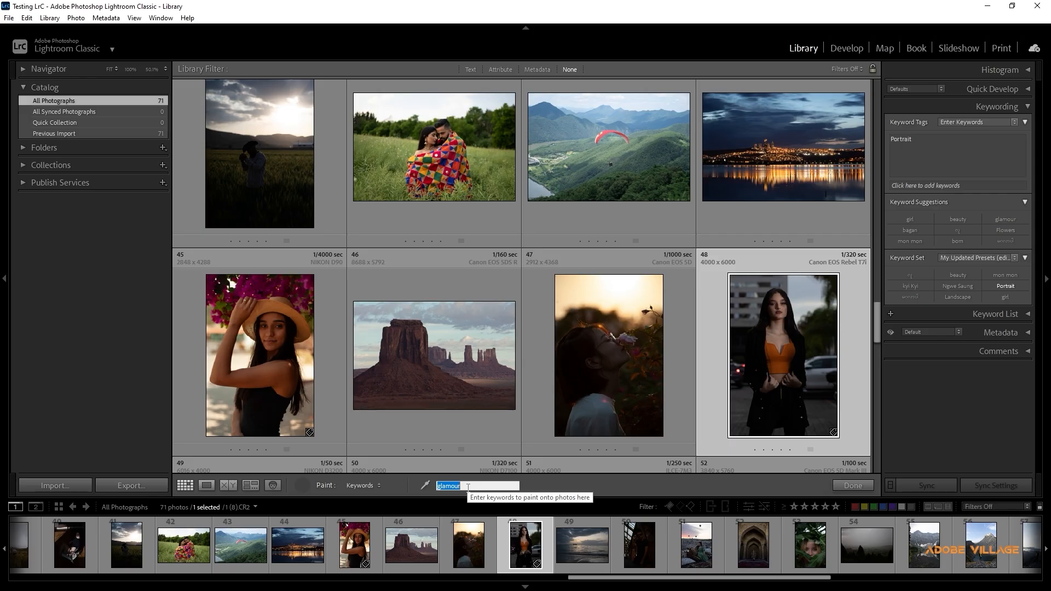
{"action": "left_click", "coordinate": [468, 487]}
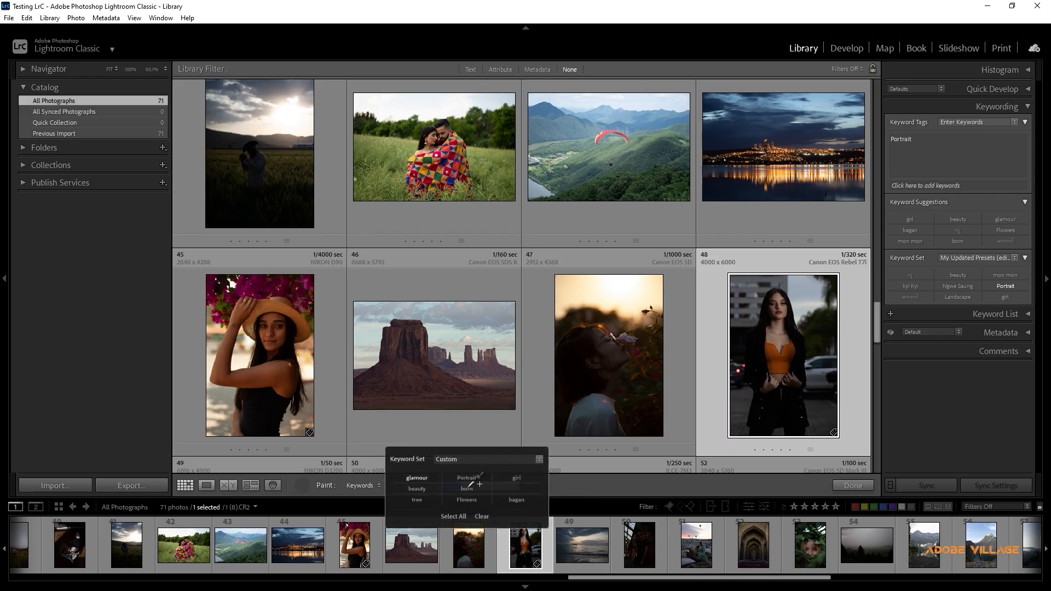
Browse the My Updated Presets and Outdoor Photography sets, then add beauty from Recent Keywords
{"action": "left_click", "coordinate": [462, 458]}
{"action": "left_click", "coordinate": [506, 473]}
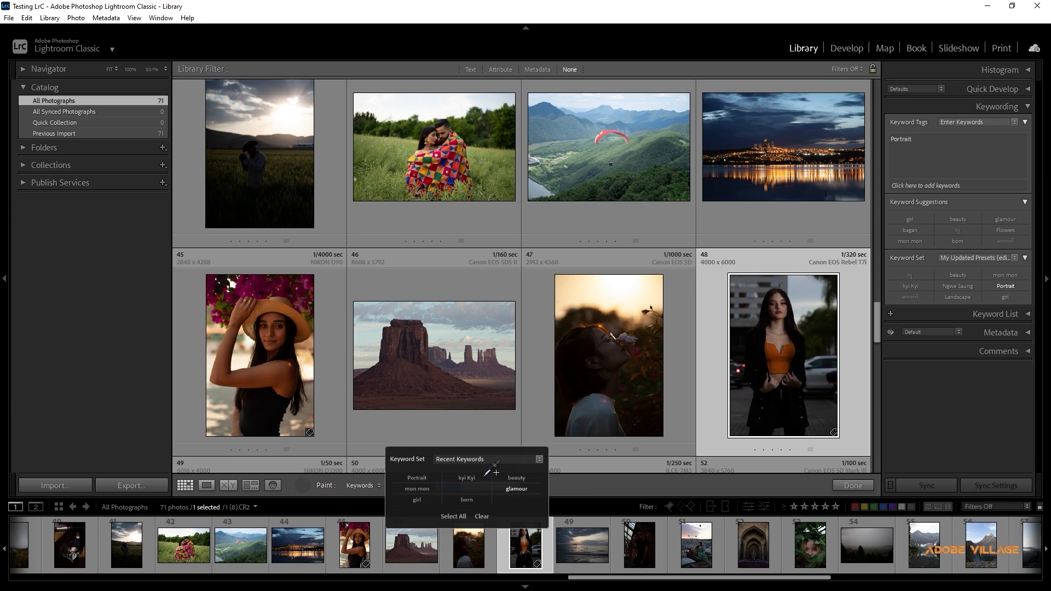
{"action": "left_click", "coordinate": [469, 460]}
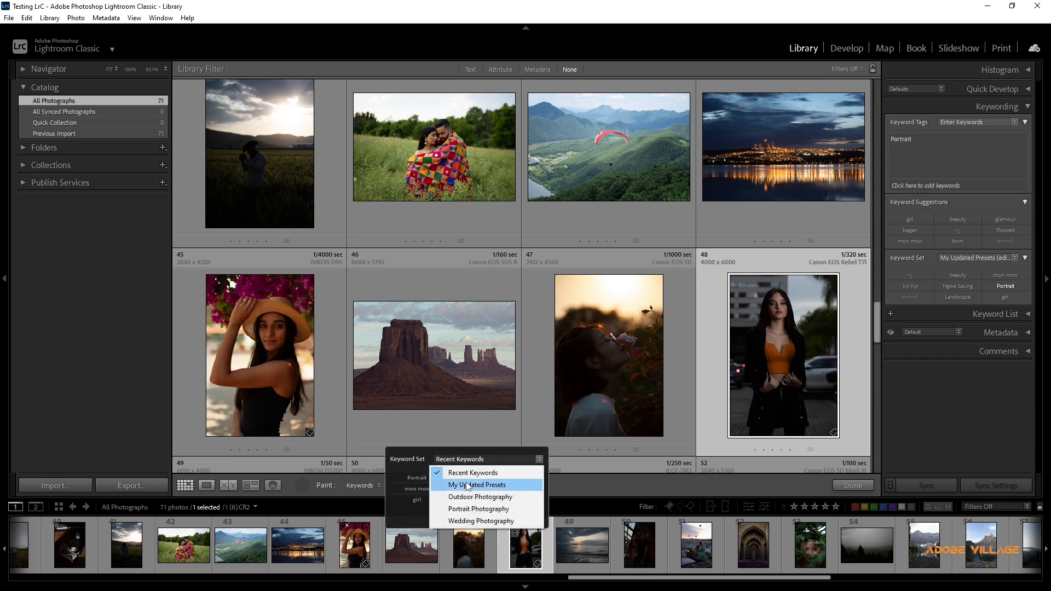
{"action": "left_click", "coordinate": [466, 485]}
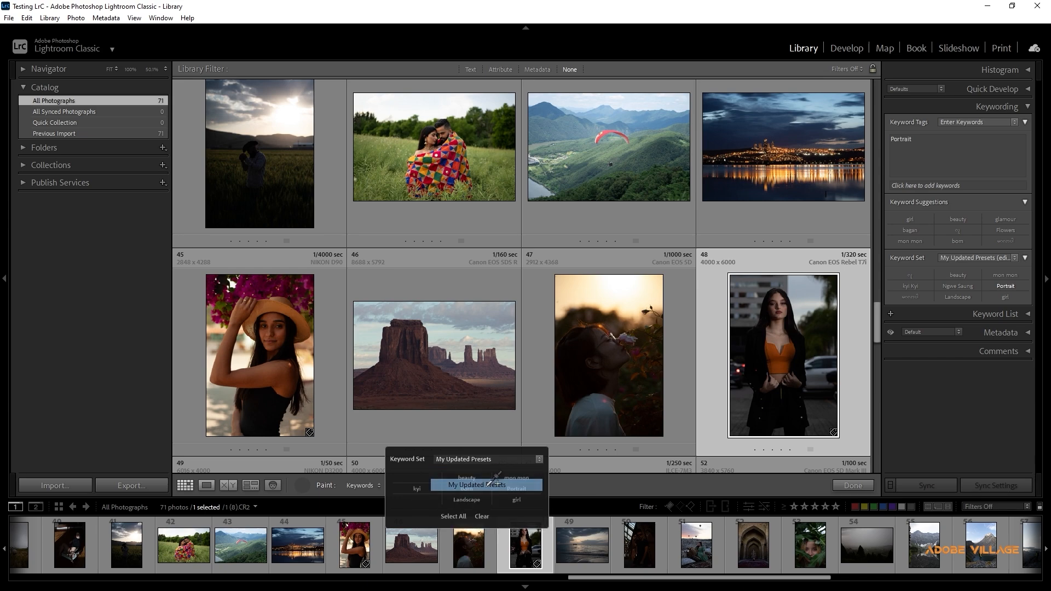
{"action": "left_click", "coordinate": [484, 461]}
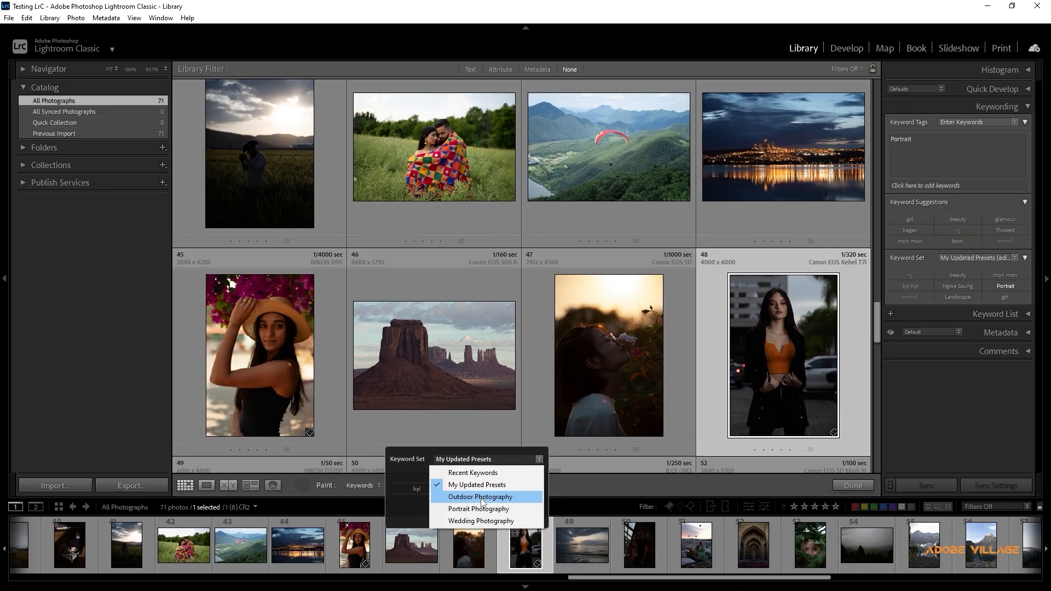
{"action": "left_click", "coordinate": [482, 502]}
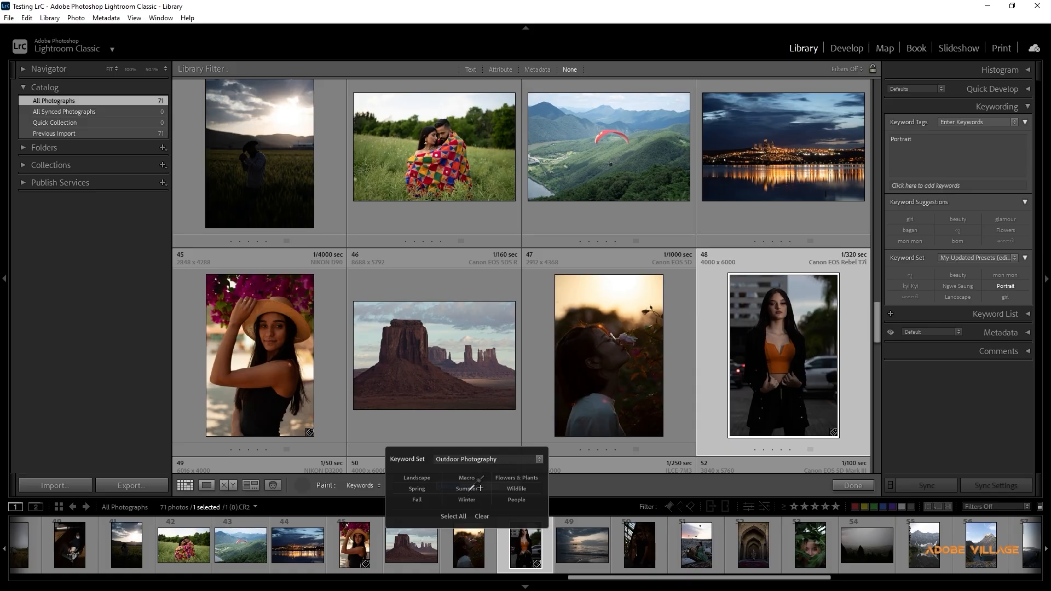
{"action": "left_click", "coordinate": [475, 465]}
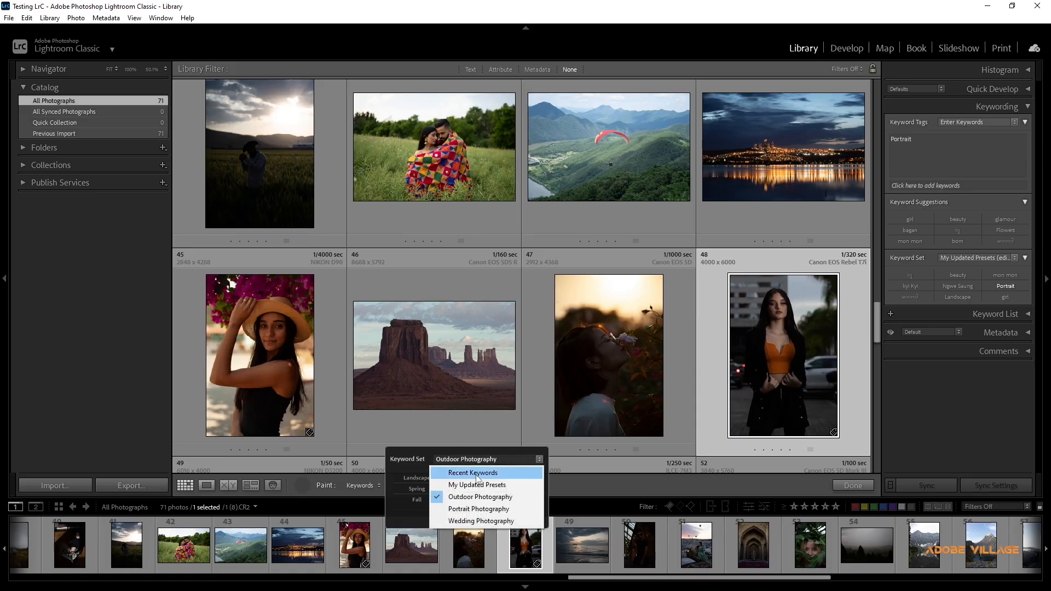
{"action": "left_click", "coordinate": [474, 473]}
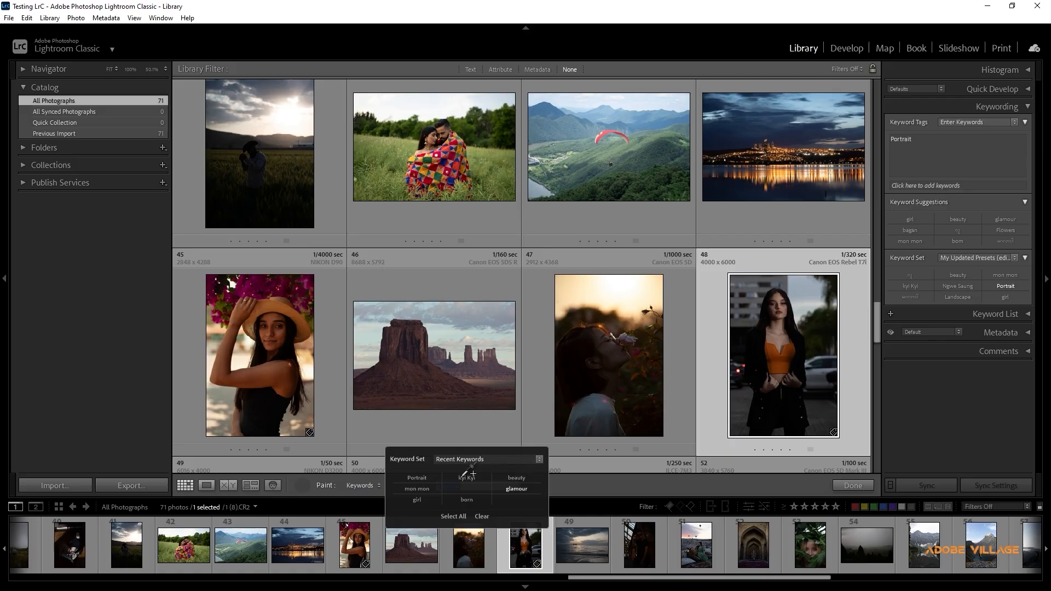
{"action": "left_click", "coordinate": [517, 477]}
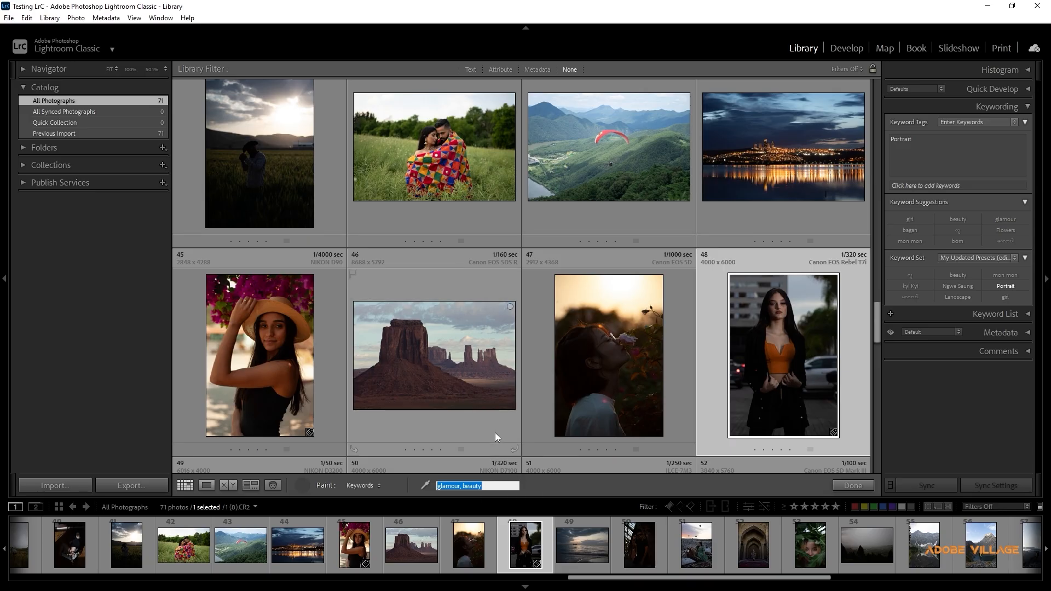
Paint glamour and beauty onto photo 47, the balloon photo and photo 56, then check them
{"action": "left_click", "coordinate": [610, 350]}
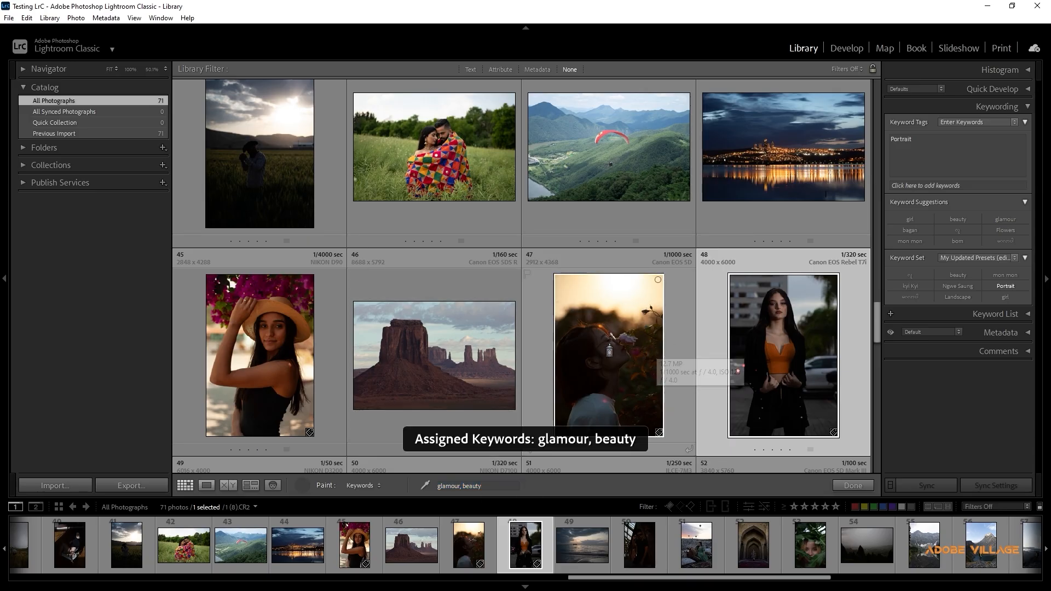
{"action": "left_click", "coordinate": [780, 361]}
{"action": "scroll", "coordinate": [780, 361], "scroll_direction": "down", "scroll_amount": 4}
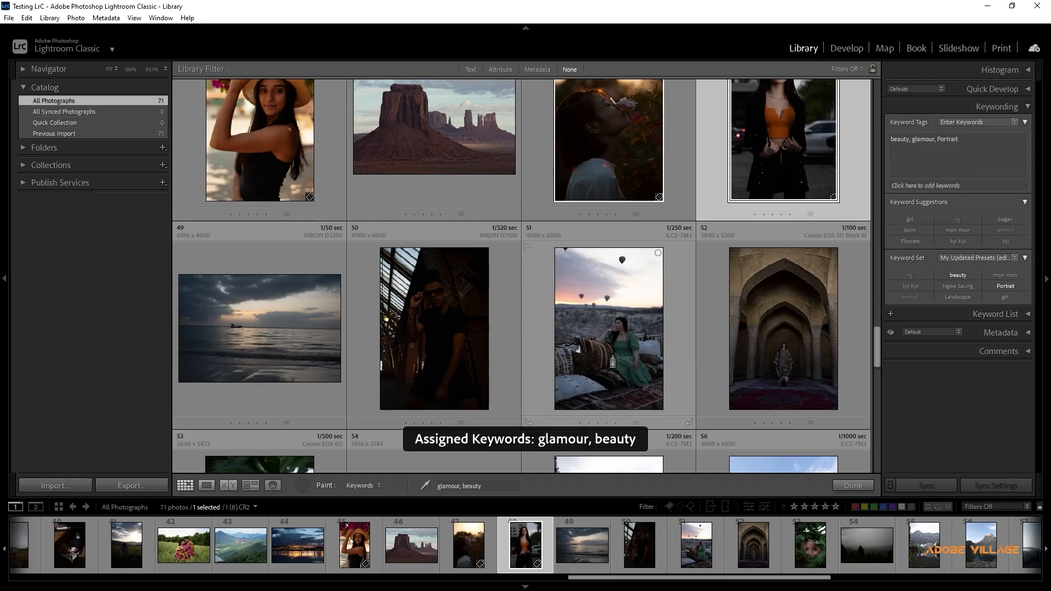
{"action": "left_click", "coordinate": [613, 362]}
{"action": "left_click", "coordinate": [779, 342]}
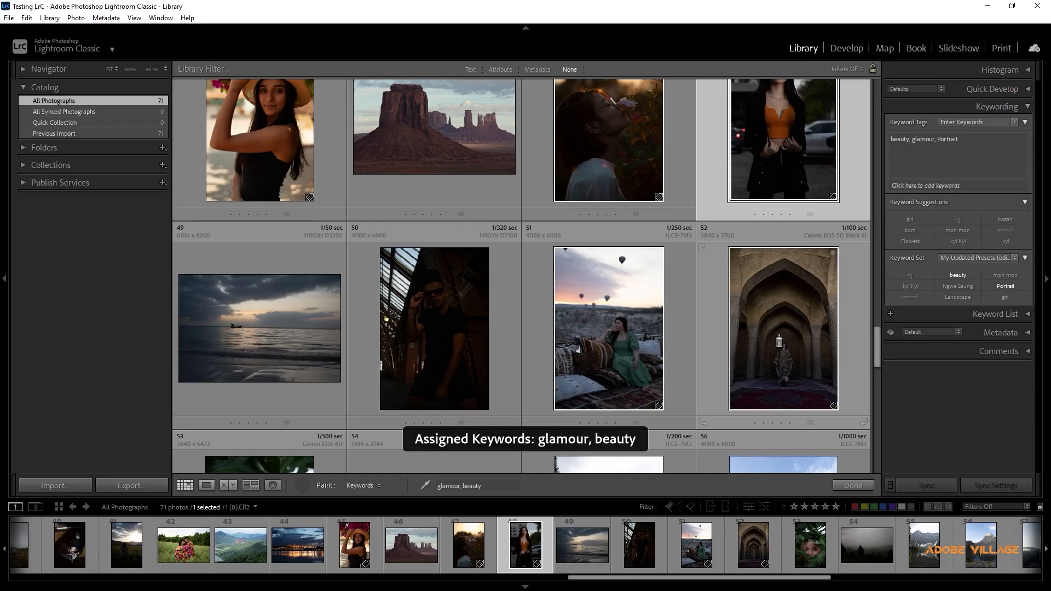
{"action": "left_click", "coordinate": [846, 485]}
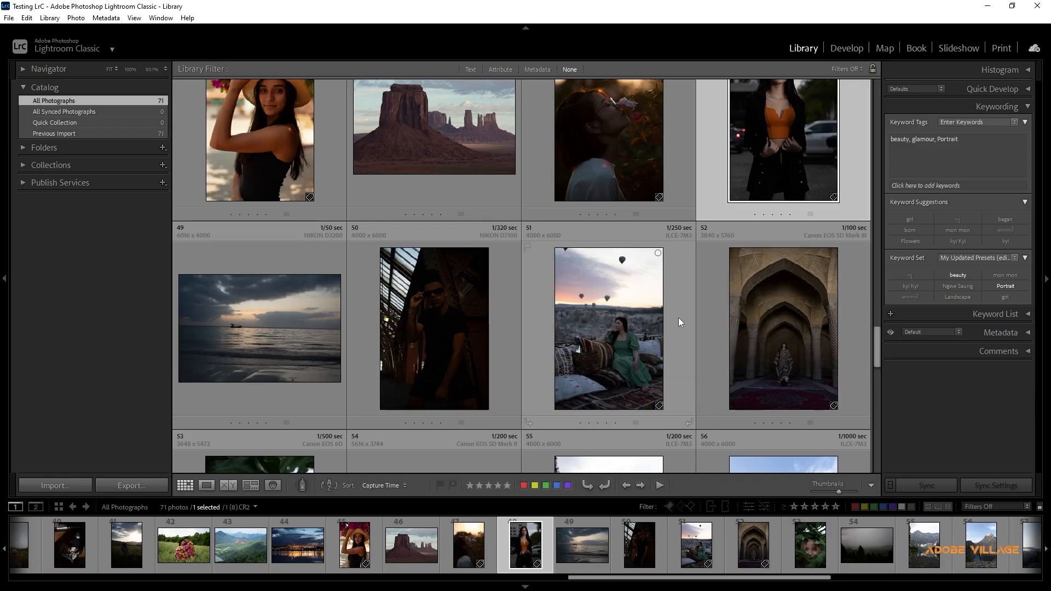
{"action": "left_click", "coordinate": [615, 333]}
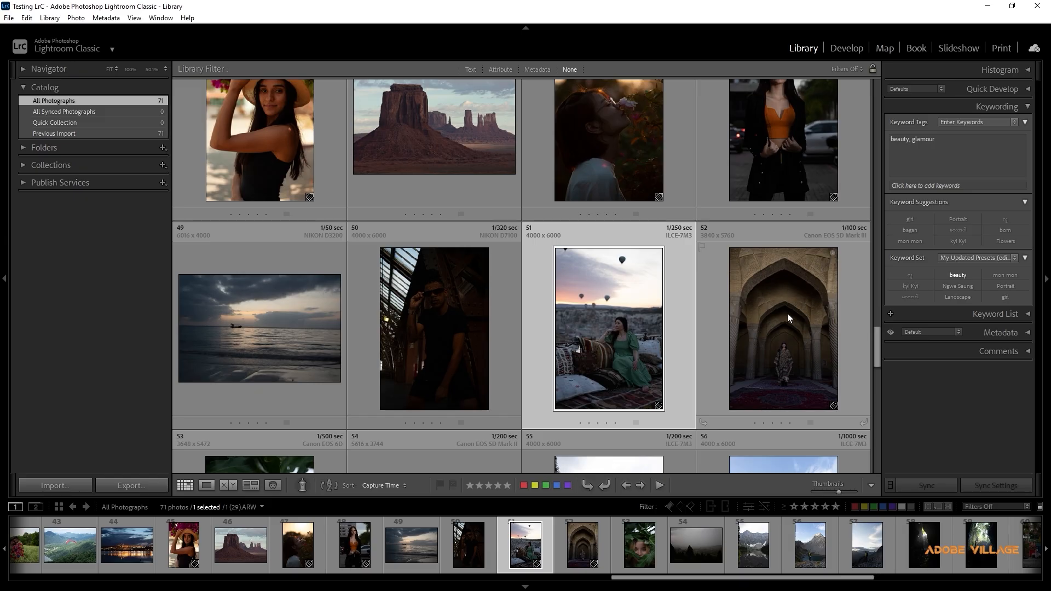
{"action": "scroll", "coordinate": [787, 313], "scroll_direction": "up", "scroll_amount": 2}
{"action": "left_click", "coordinate": [620, 267]}
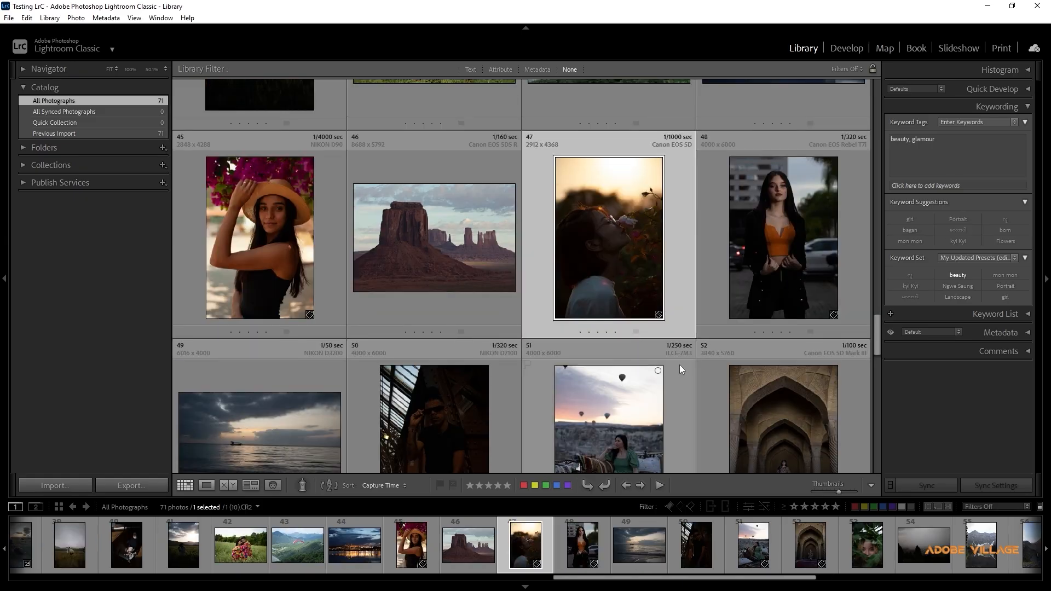
Restart the Painter and replace glamour and beauty with girl from the Recent Keywords set
{"action": "left_click", "coordinate": [302, 485]}
{"action": "key", "text": "shift"}
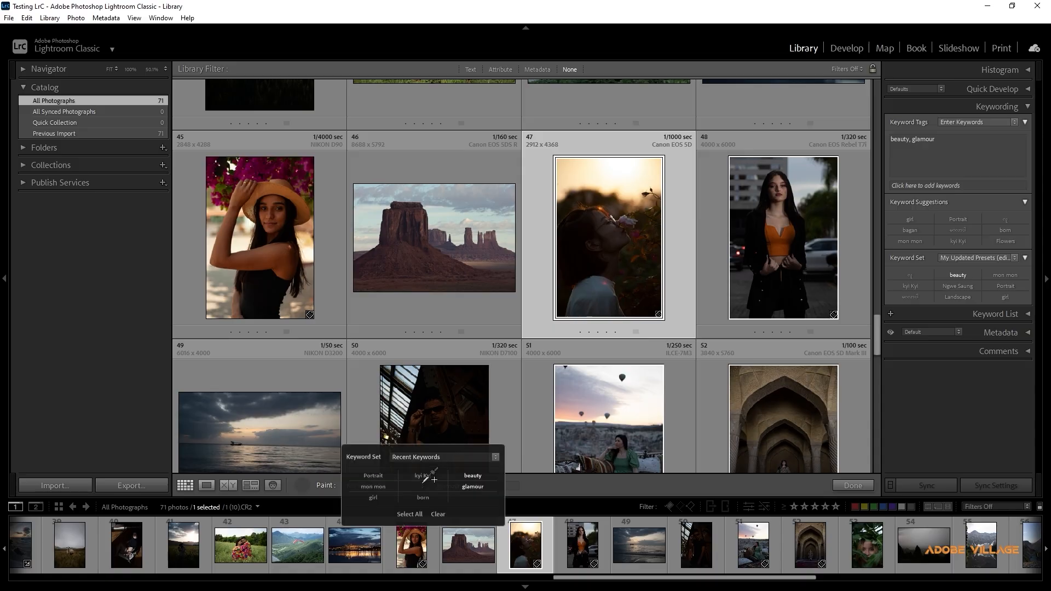
{"action": "left_click", "coordinate": [436, 514]}
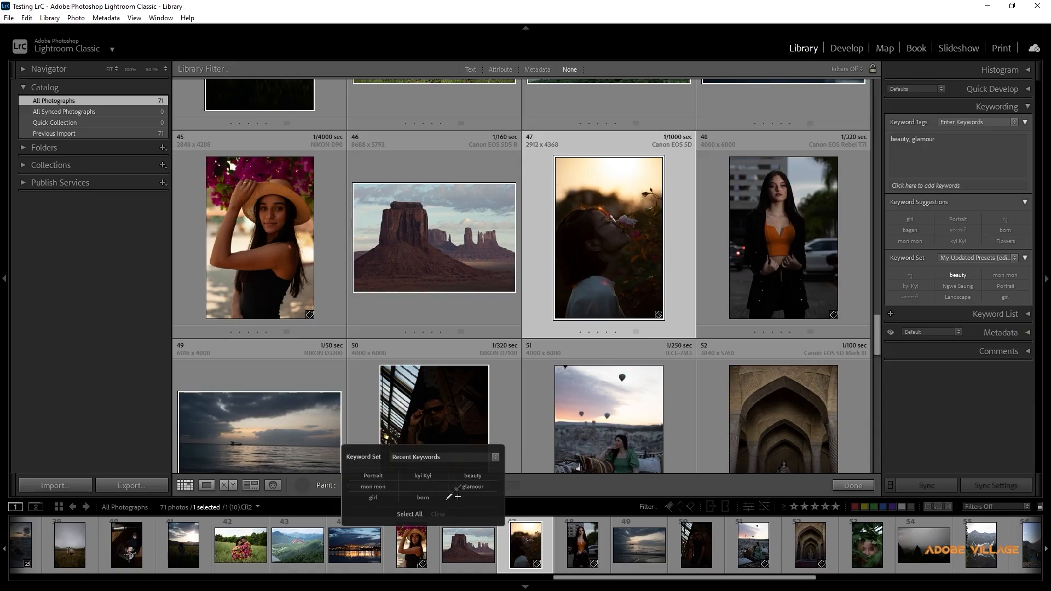
{"action": "left_click", "coordinate": [374, 496]}
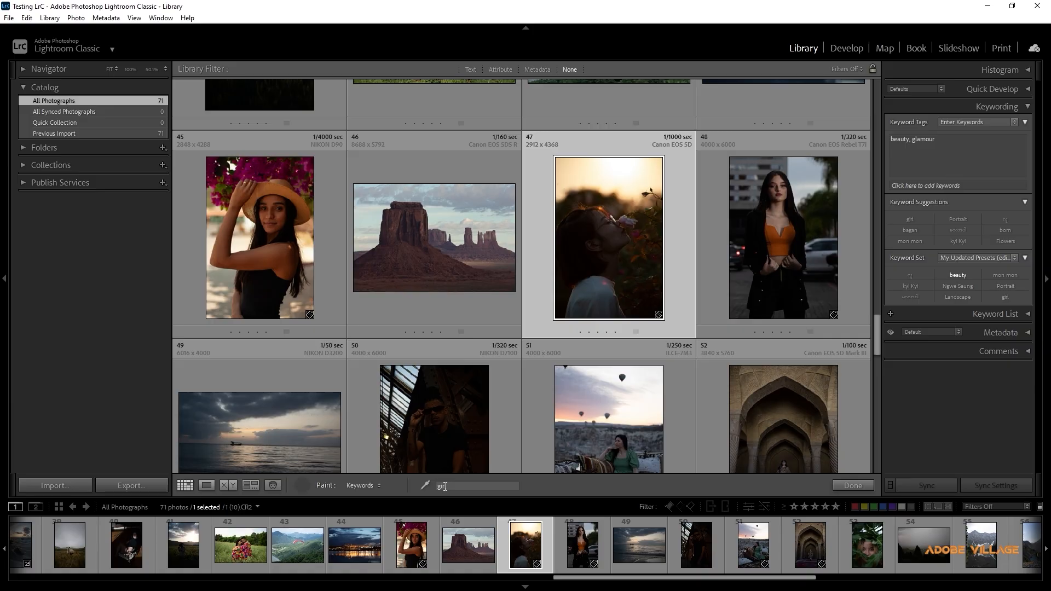
{"action": "left_click", "coordinate": [445, 486]}
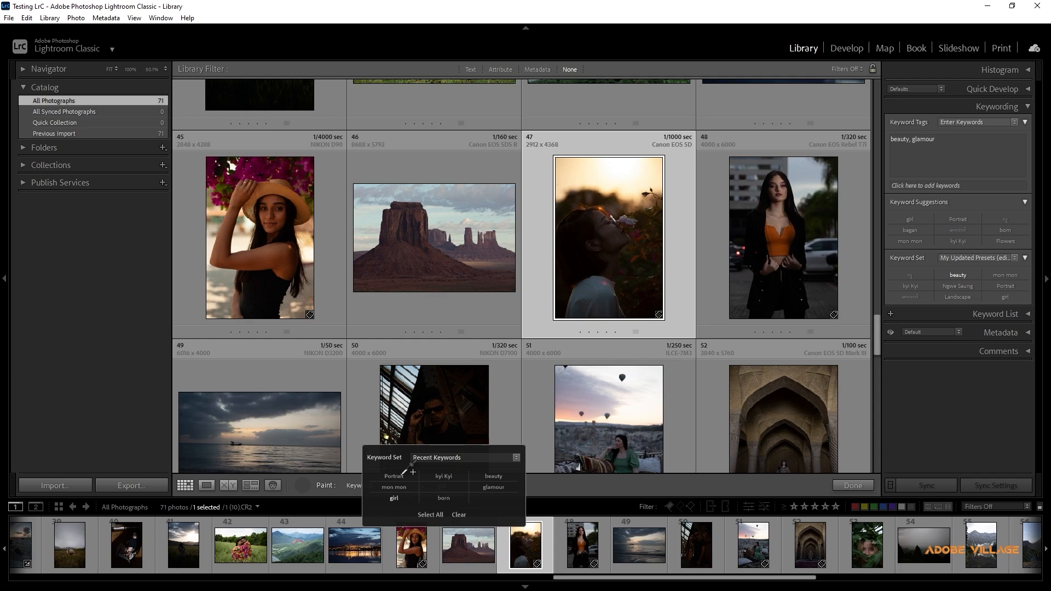
{"action": "key", "text": "F6"}
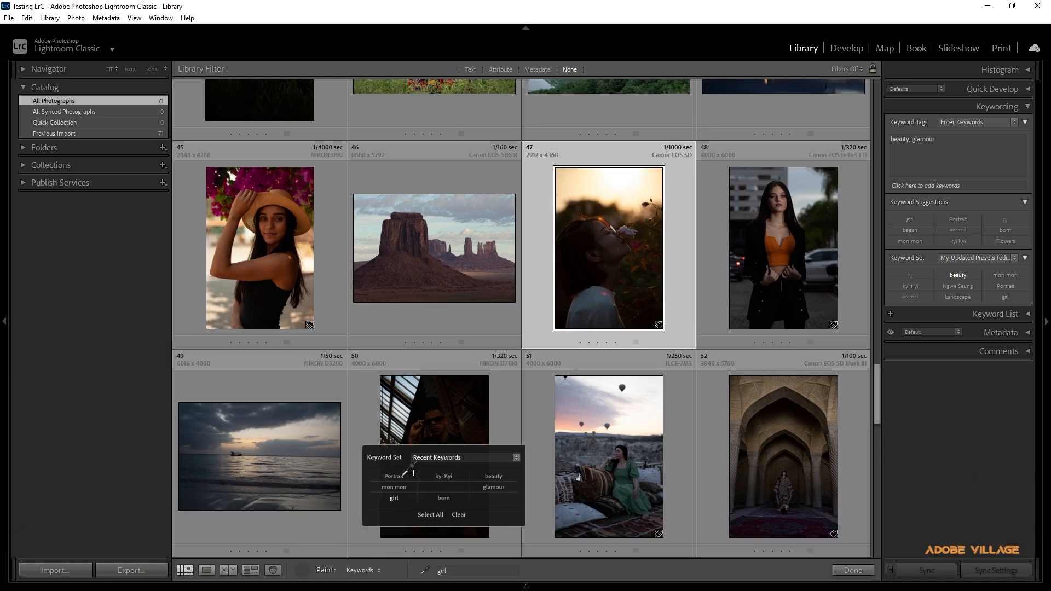
{"action": "key", "text": "F6"}
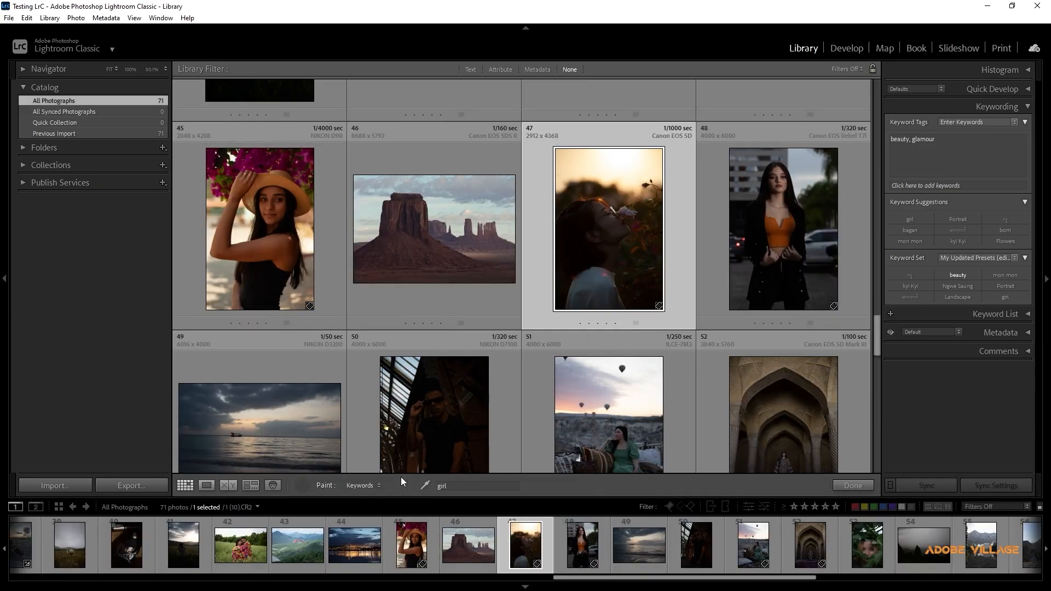
{"action": "key", "text": "shift"}
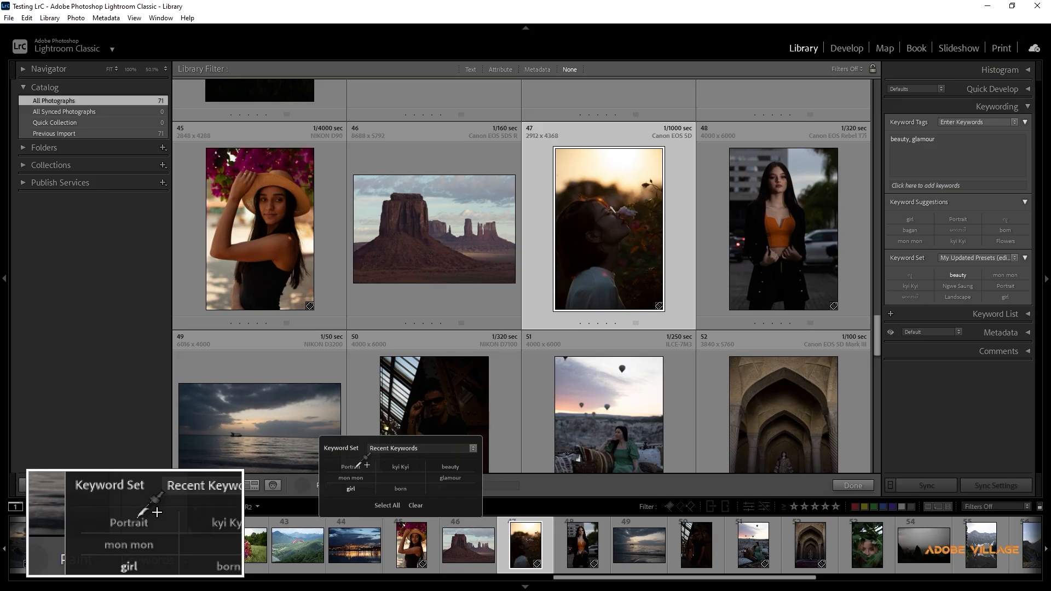
Swap girl for kyi Kyi, paint it across photos 45–48, and check photo 46
{"action": "left_click", "coordinate": [351, 488]}
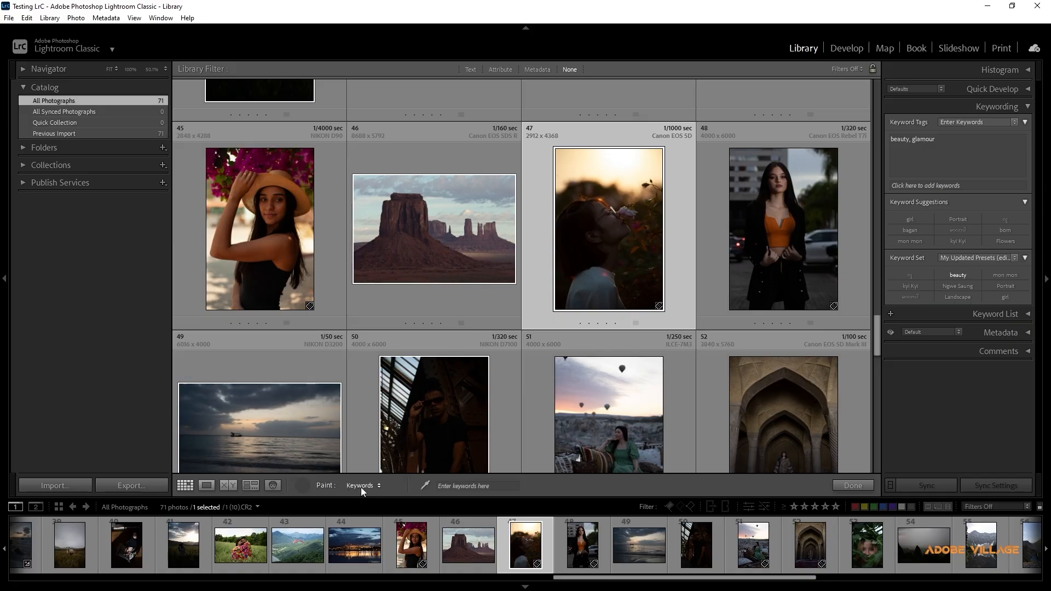
{"action": "left_click", "coordinate": [453, 483]}
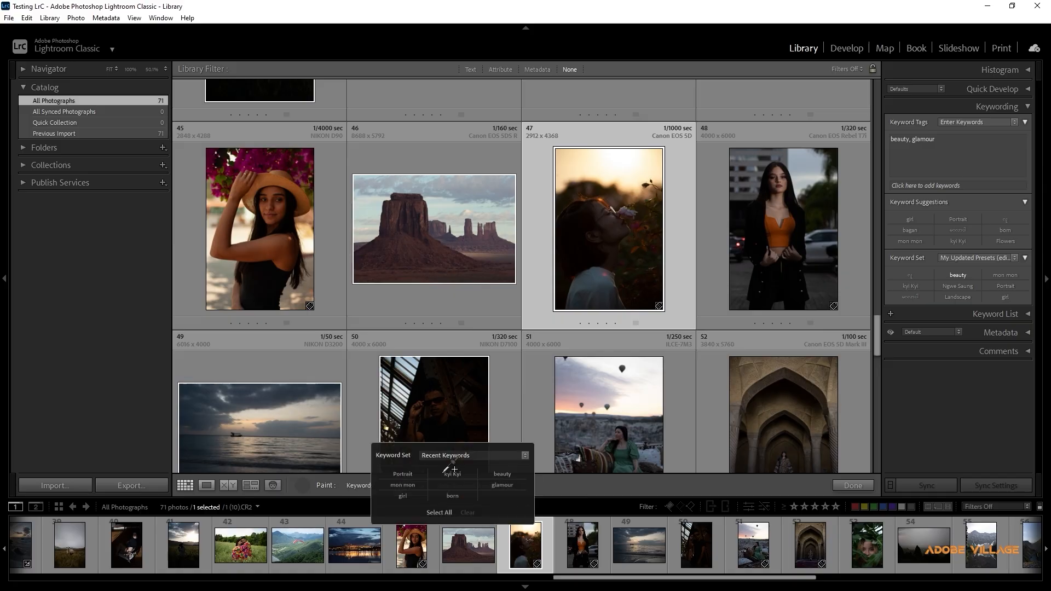
{"action": "left_click", "coordinate": [457, 471]}
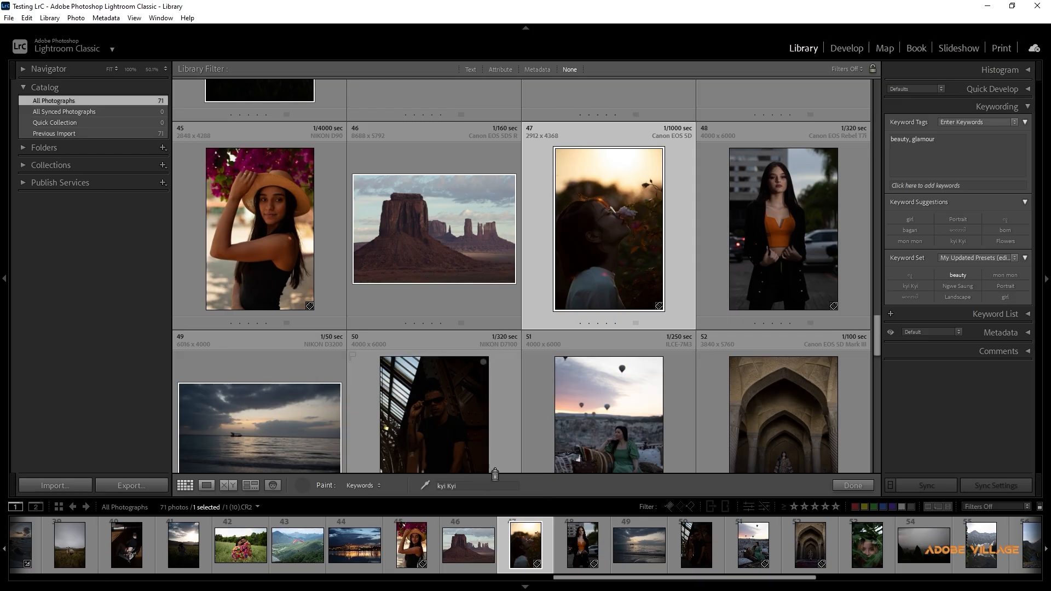
{"action": "left_click", "coordinate": [280, 279]}
{"action": "mouse_move", "coordinate": [283, 280]}
{"action": "left_mouse_down"}
{"action": "mouse_move", "coordinate": [722, 262]}
{"action": "mouse_move", "coordinate": [788, 323]}
{"action": "mouse_move", "coordinate": [793, 425]}
{"action": "mouse_move", "coordinate": [249, 429]}
{"action": "left_mouse_up"}
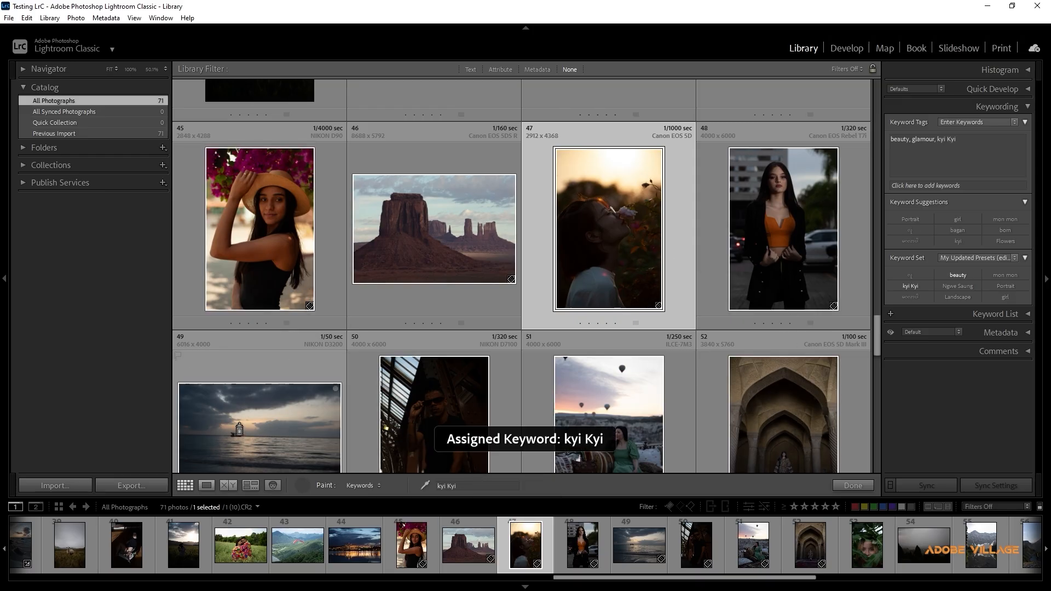
{"action": "left_click", "coordinate": [851, 485]}
{"action": "left_click", "coordinate": [469, 268]}
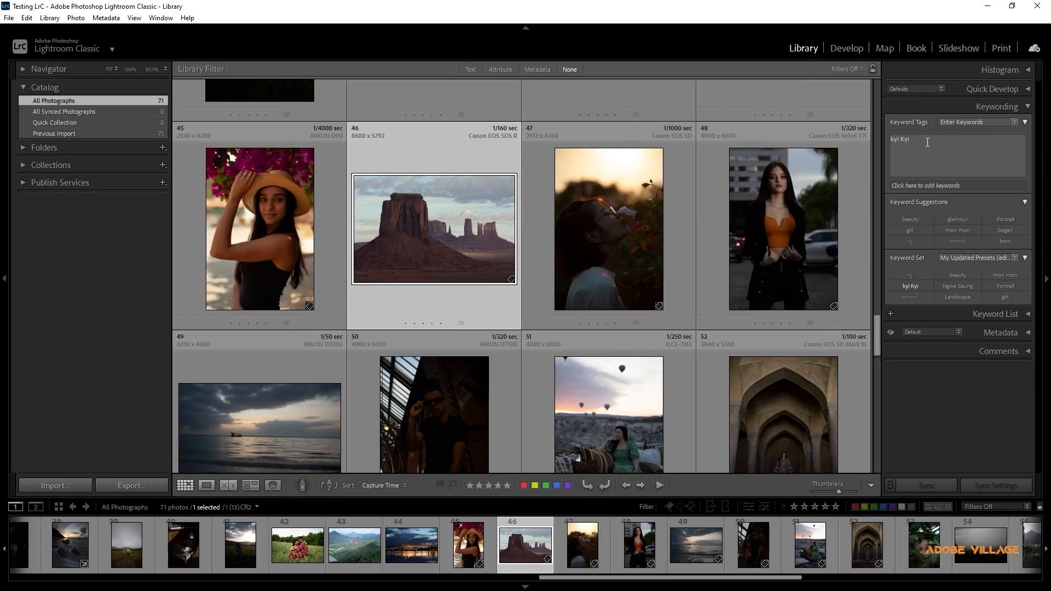
Swap the Keywording panel for the Keyword List, filter it to People, then back to All
{"action": "left_click", "coordinate": [988, 109]}
{"action": "left_click", "coordinate": [988, 129]}
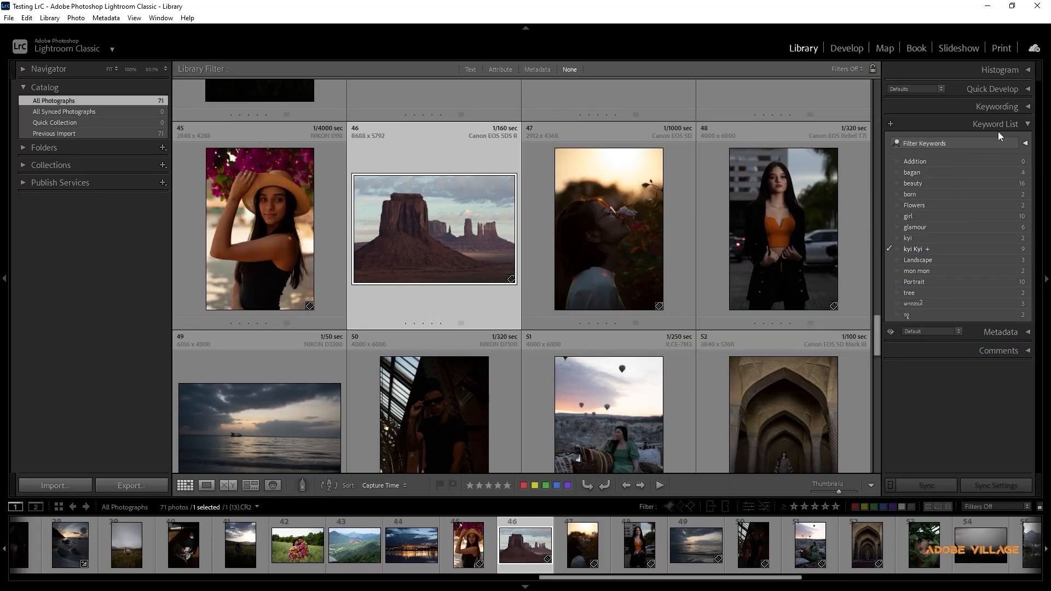
{"action": "left_click", "coordinate": [898, 143]}
{"action": "left_click", "coordinate": [910, 164]}
{"action": "left_click", "coordinate": [898, 144]}
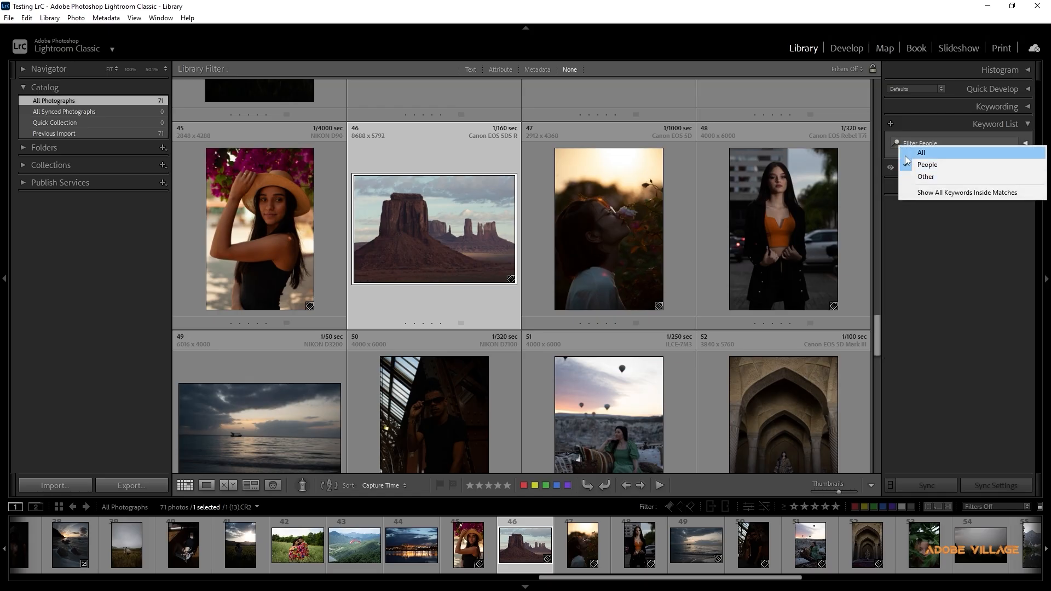
{"action": "left_click", "coordinate": [898, 143]}
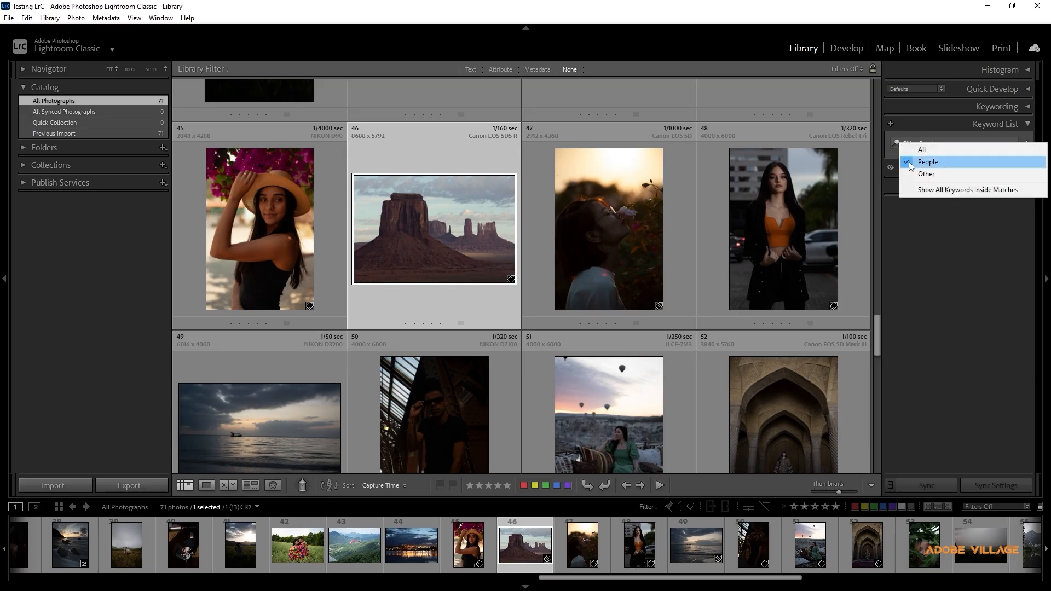
{"action": "left_click", "coordinate": [912, 150]}
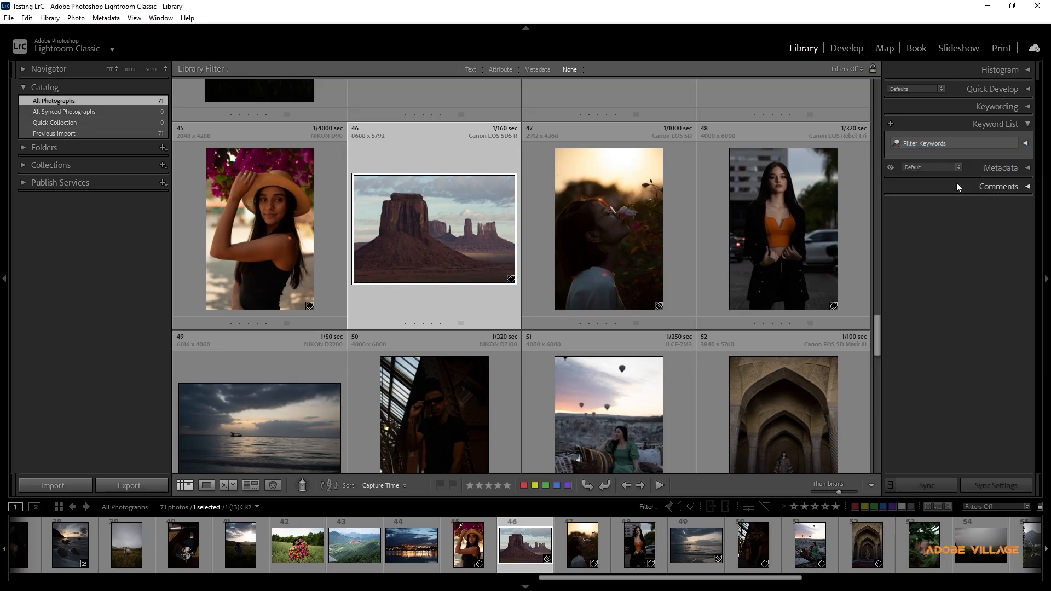
Drag bagan onto photo 56, nest it under beauty, and tag photo 54 with Landscape
{"action": "scroll", "coordinate": [722, 202], "scroll_direction": "down", "scroll_amount": 5}
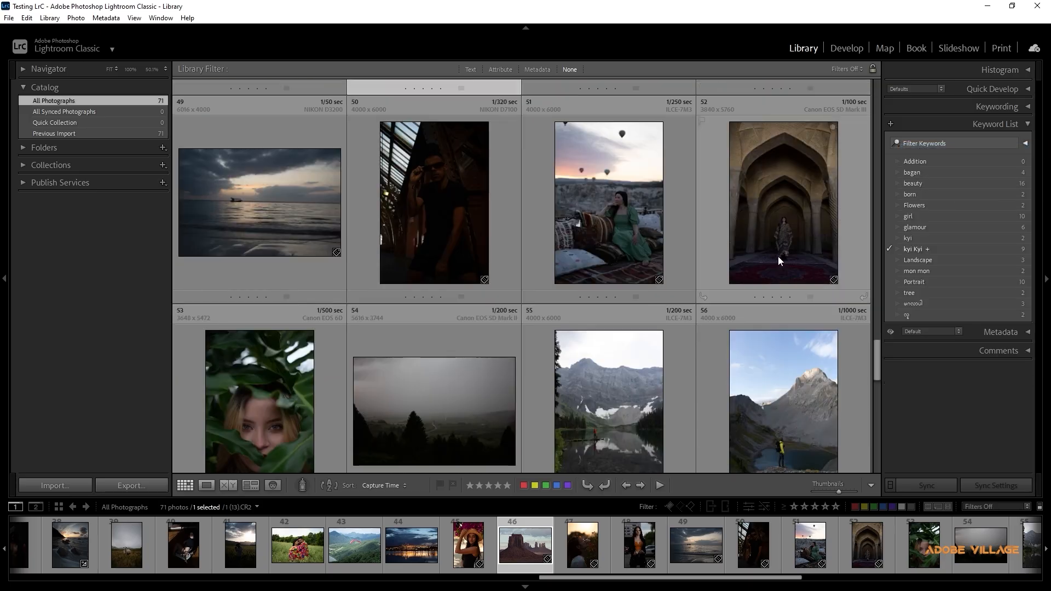
{"action": "left_click", "coordinate": [908, 173]}
{"action": "left_click_drag", "start_coordinate": [906, 176], "coordinate": [804, 328]}
{"action": "left_click_drag", "start_coordinate": [959, 186], "coordinate": [960, 185]}
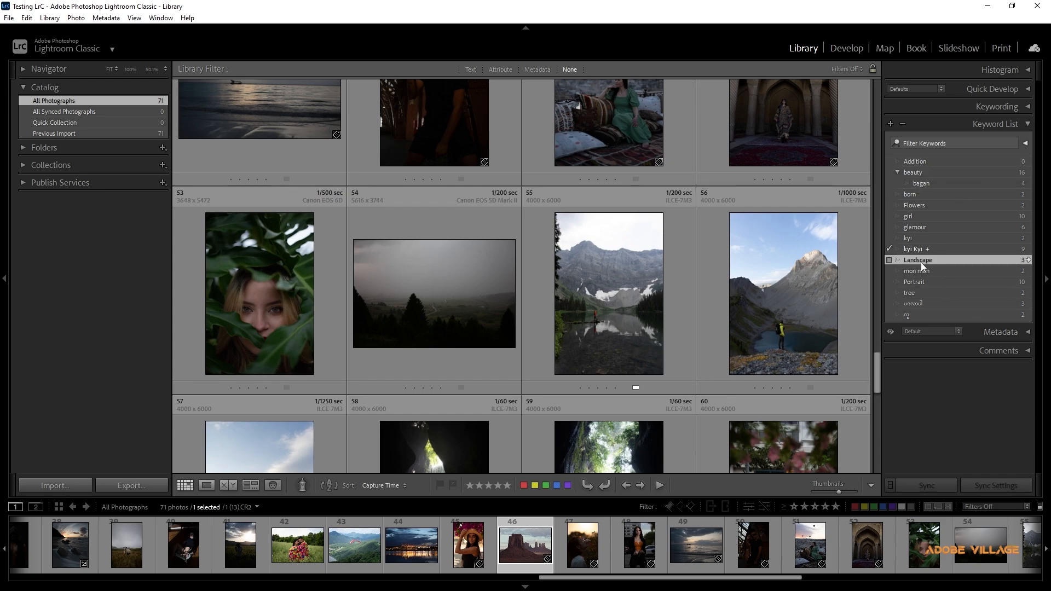
{"action": "left_click_drag", "start_coordinate": [908, 272], "coordinate": [459, 316]}
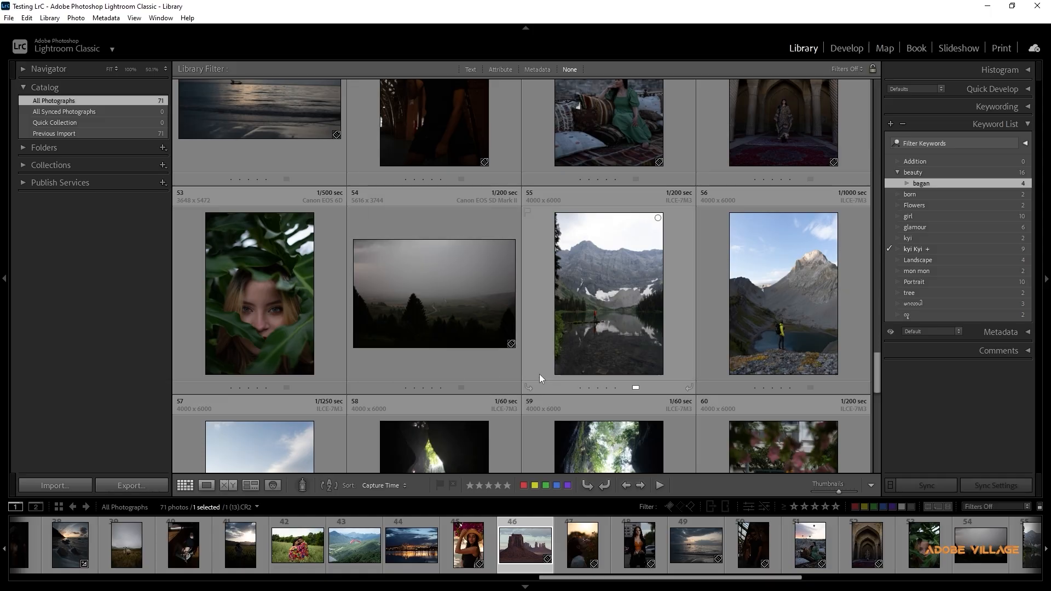
{"action": "left_click", "coordinate": [480, 327]}
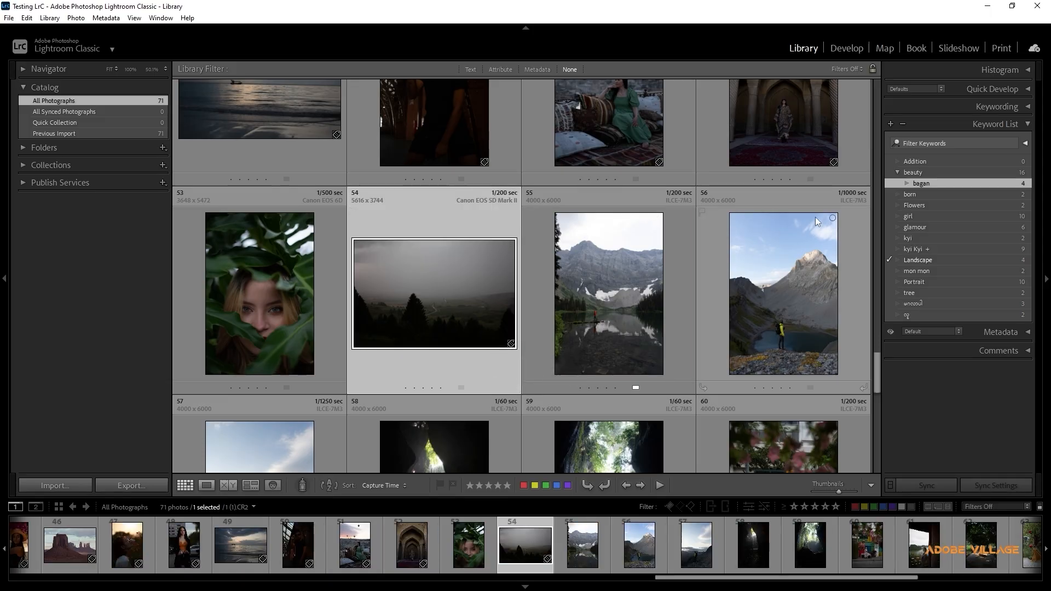
Drag girl from the Keyword List onto photo 53 and verify its keywords
{"action": "left_click", "coordinate": [991, 107]}
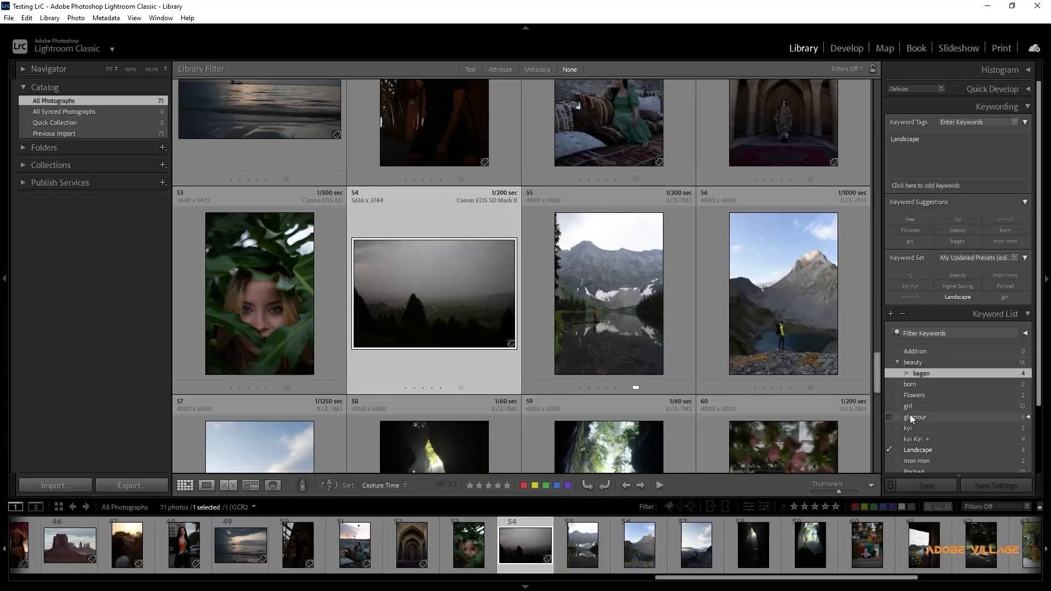
{"action": "left_click_drag", "start_coordinate": [908, 406], "coordinate": [297, 332]}
{"action": "left_click", "coordinate": [334, 322]}
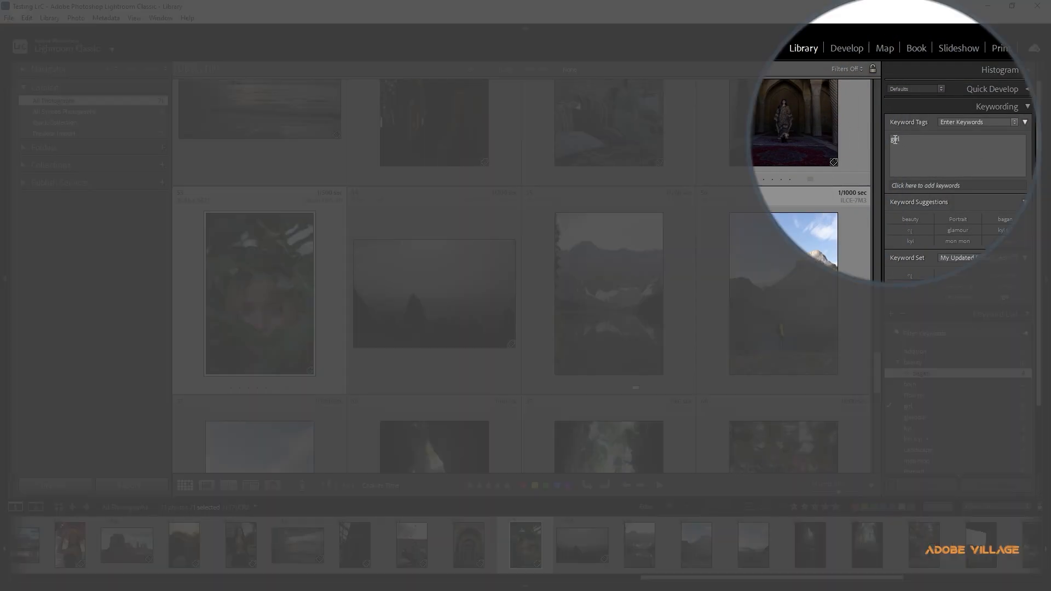
{"action": "scroll", "coordinate": [588, 351], "scroll_direction": "down", "scroll_amount": 2}
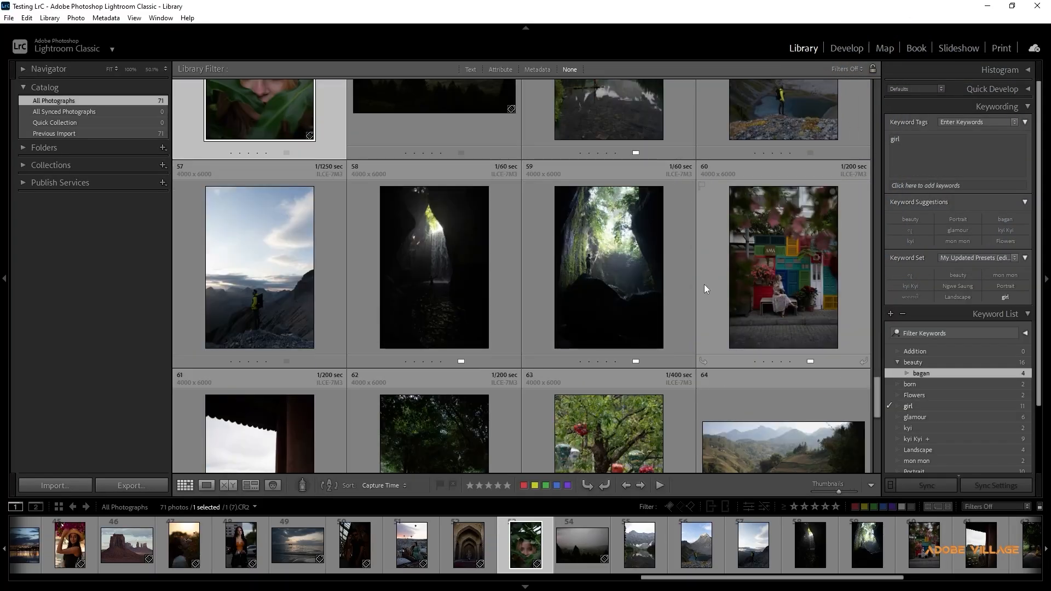
{"action": "scroll", "coordinate": [702, 307], "scroll_direction": "down", "scroll_amount": 2}
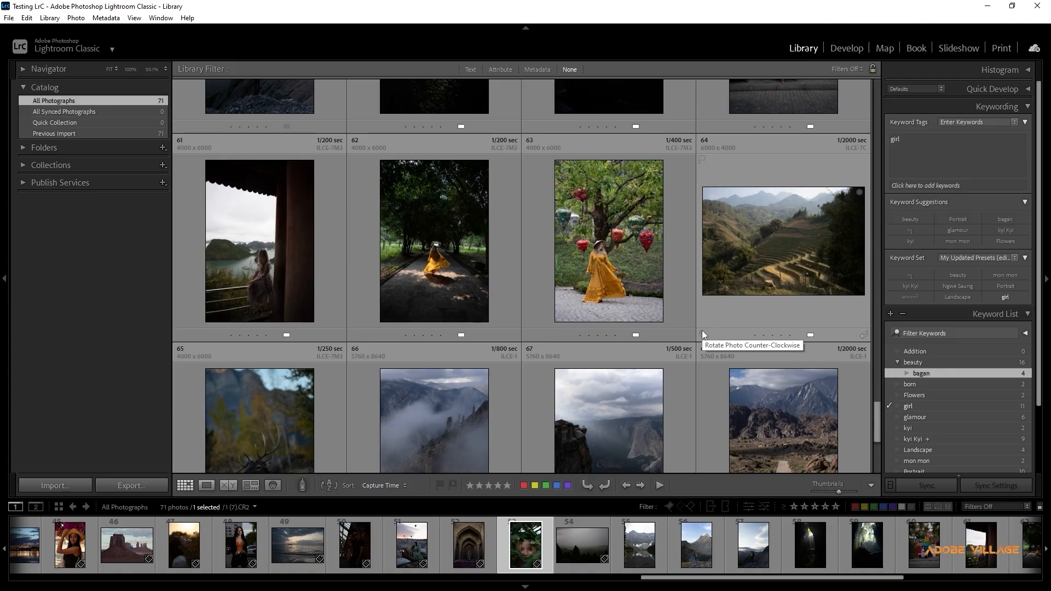
{"action": "scroll", "coordinate": [703, 330], "scroll_direction": "down", "scroll_amount": 1}
{"action": "scroll", "coordinate": [703, 330], "scroll_direction": "up", "scroll_amount": 2}
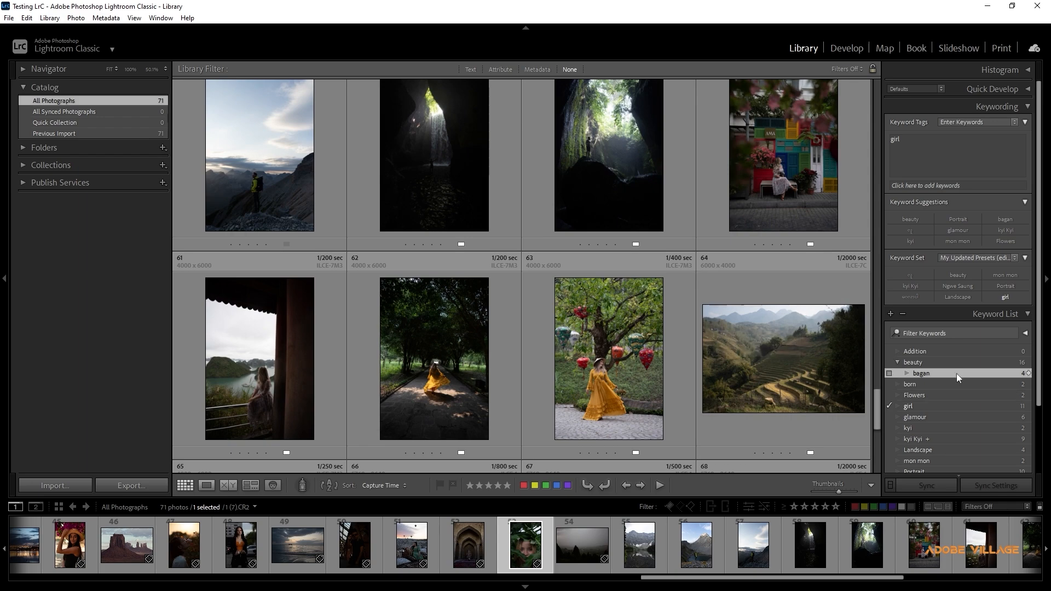
Create a new keyword Boudoir nested inside girl from the Keyword List
{"action": "left_click", "coordinate": [891, 314]}
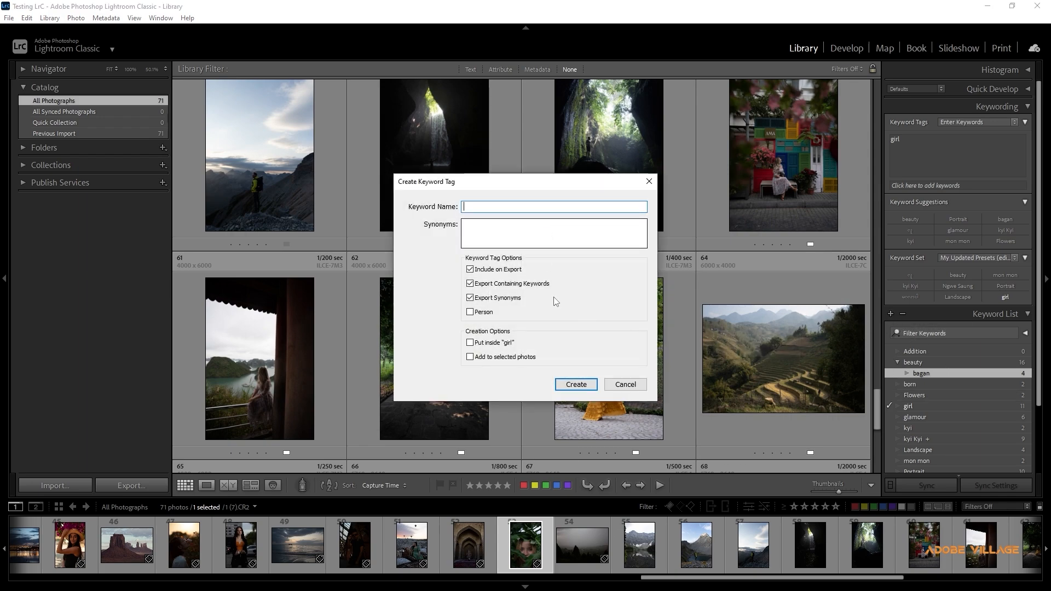
{"action": "type", "text": "Boudoir"}
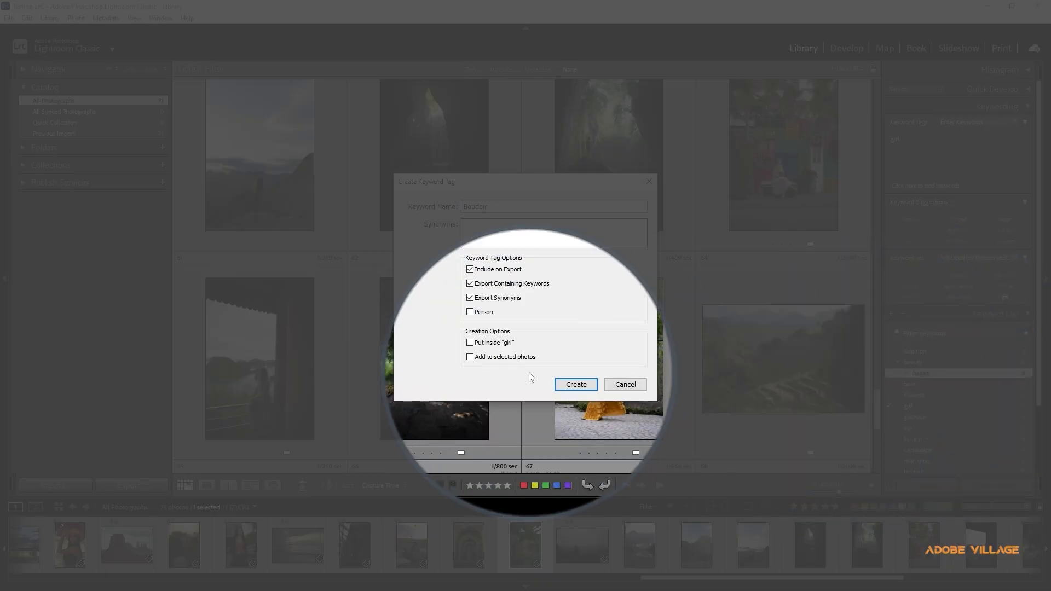
{"action": "left_click", "coordinate": [469, 343]}
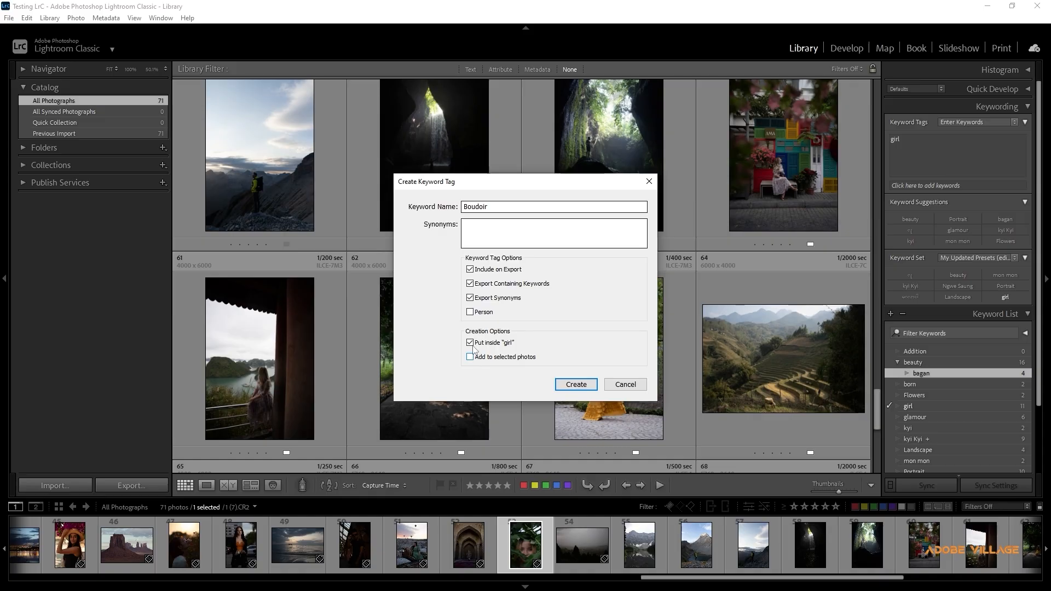
{"action": "left_click", "coordinate": [575, 384]}
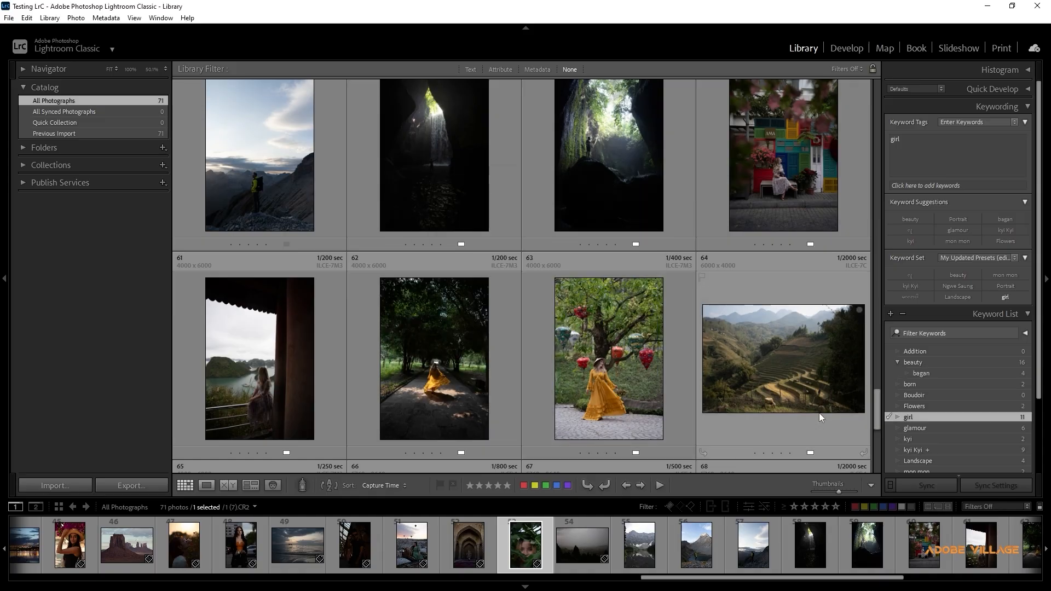
{"action": "scroll", "coordinate": [977, 441], "scroll_direction": "down", "scroll_amount": 3}
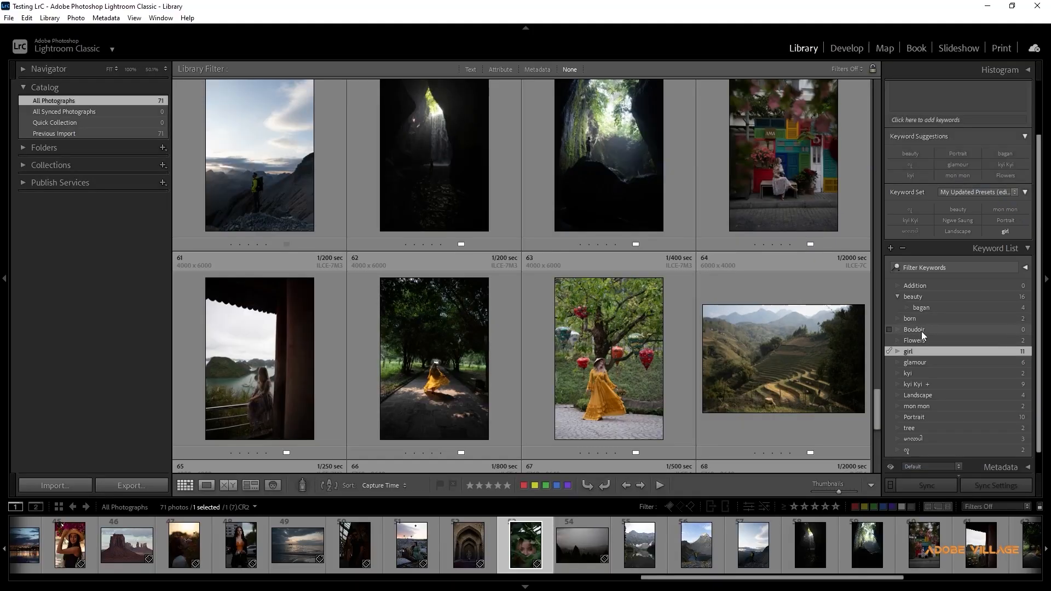
{"action": "left_click", "coordinate": [923, 329]}
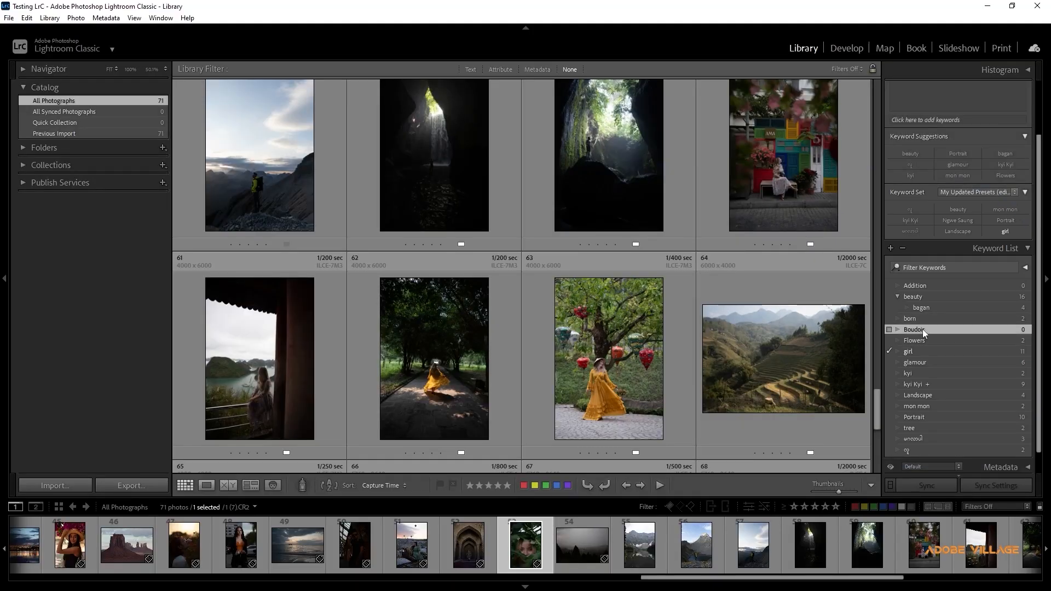
{"action": "left_click_drag", "start_coordinate": [922, 329], "coordinate": [921, 358]}
{"action": "left_click", "coordinate": [900, 340]}
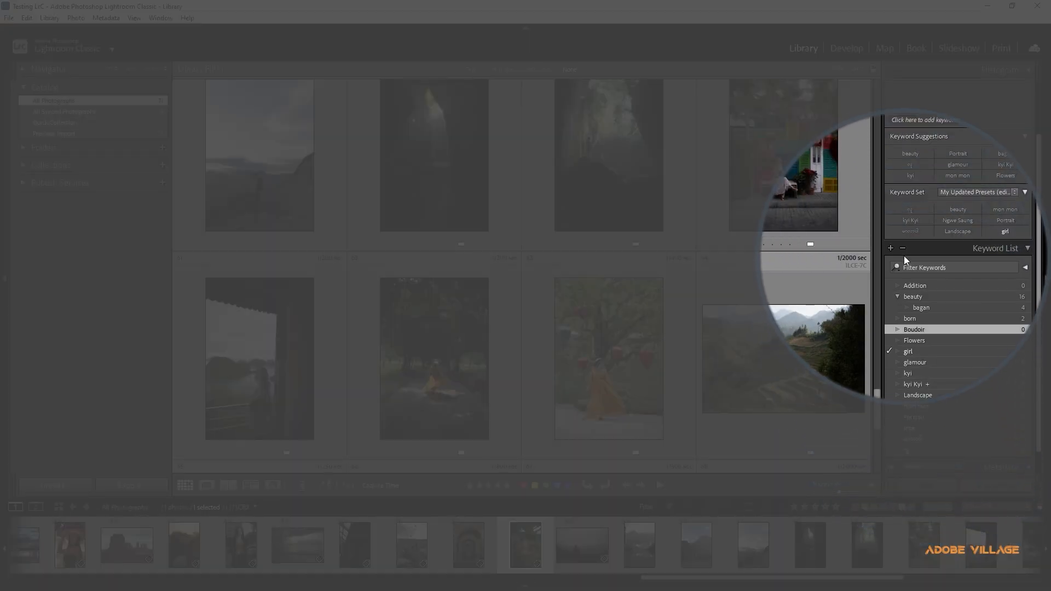
{"action": "left_click", "coordinate": [904, 249]}
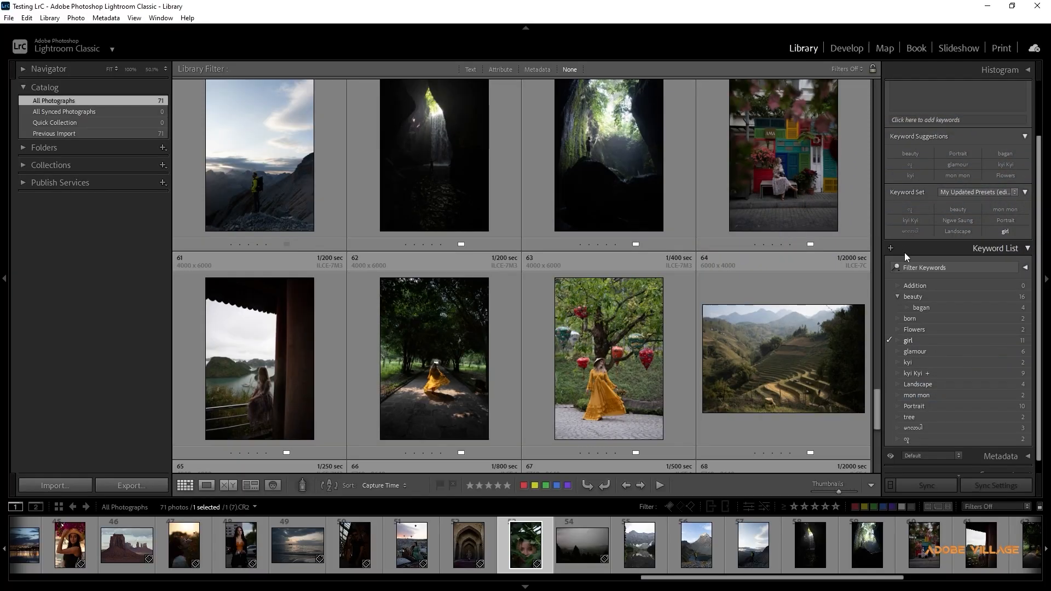
{"action": "key", "text": "ctrl+z"}
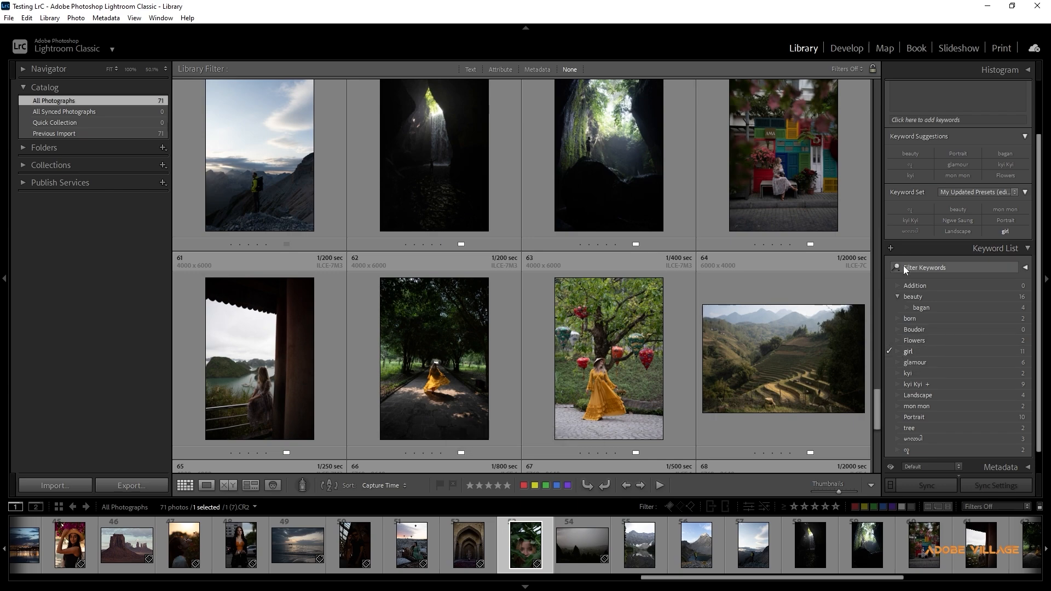
{"action": "left_click", "coordinate": [913, 352]}
{"action": "left_click", "coordinate": [902, 248]}
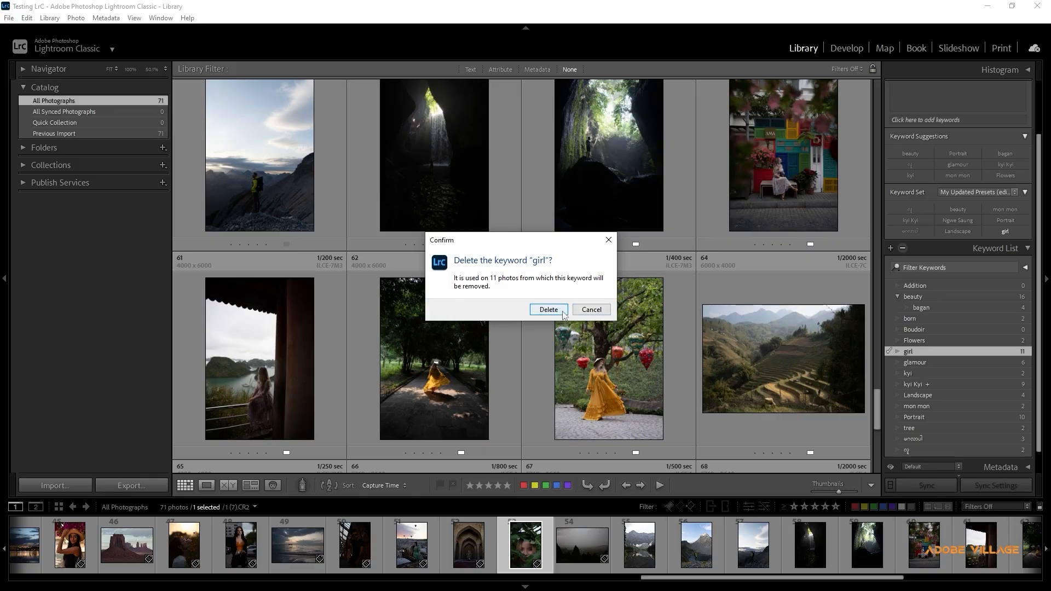
{"action": "left_click", "coordinate": [591, 309]}
{"action": "left_click", "coordinate": [914, 362]}
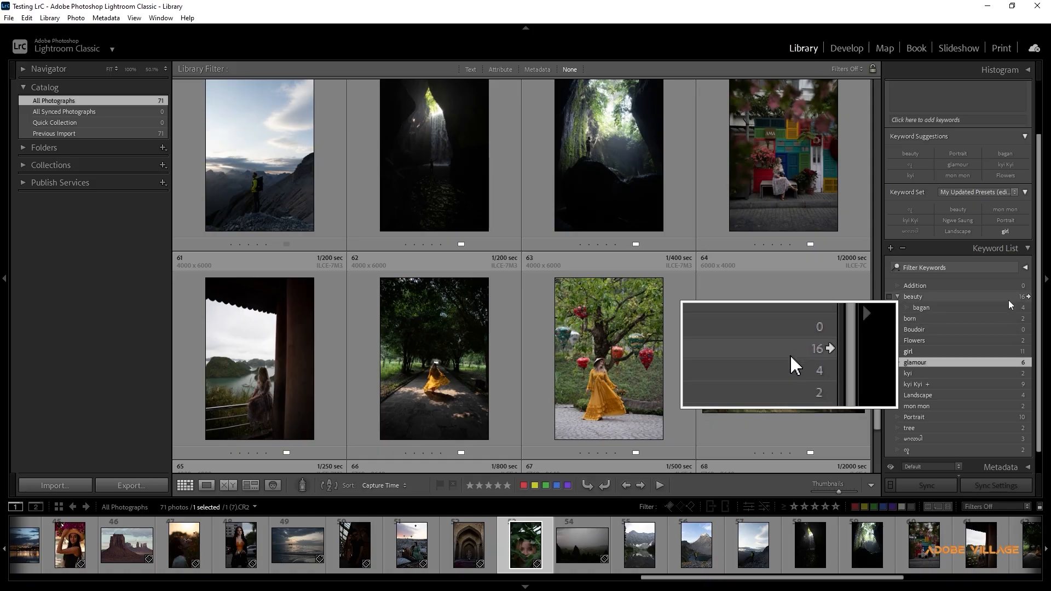
Filter the library in turn by beauty, born and the Burmese-script keywords from the Keyword List
{"action": "left_click", "coordinate": [1027, 297]}
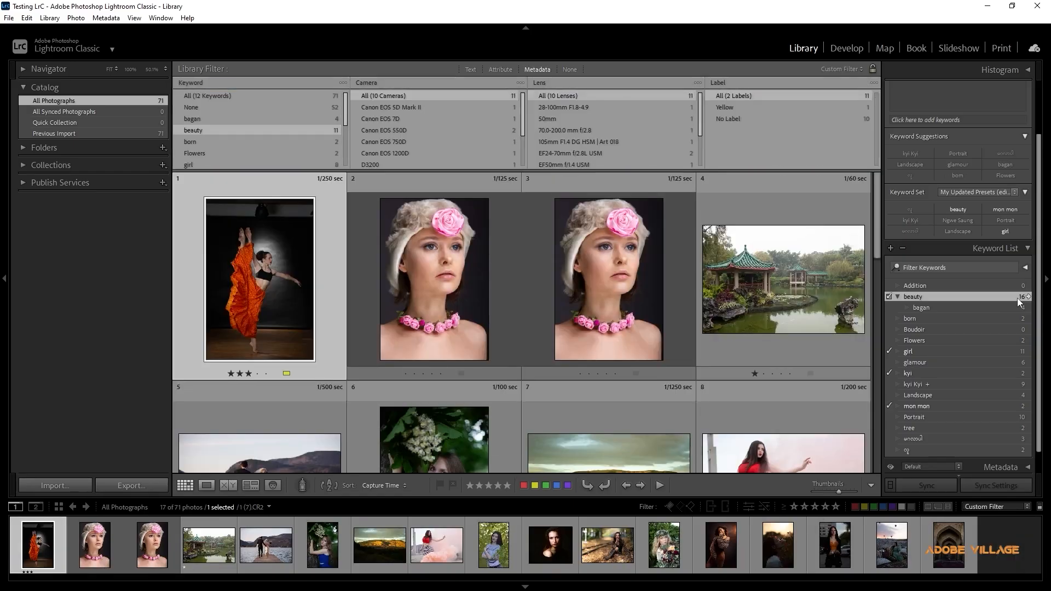
{"action": "scroll", "coordinate": [634, 252], "scroll_direction": "down", "scroll_amount": 6}
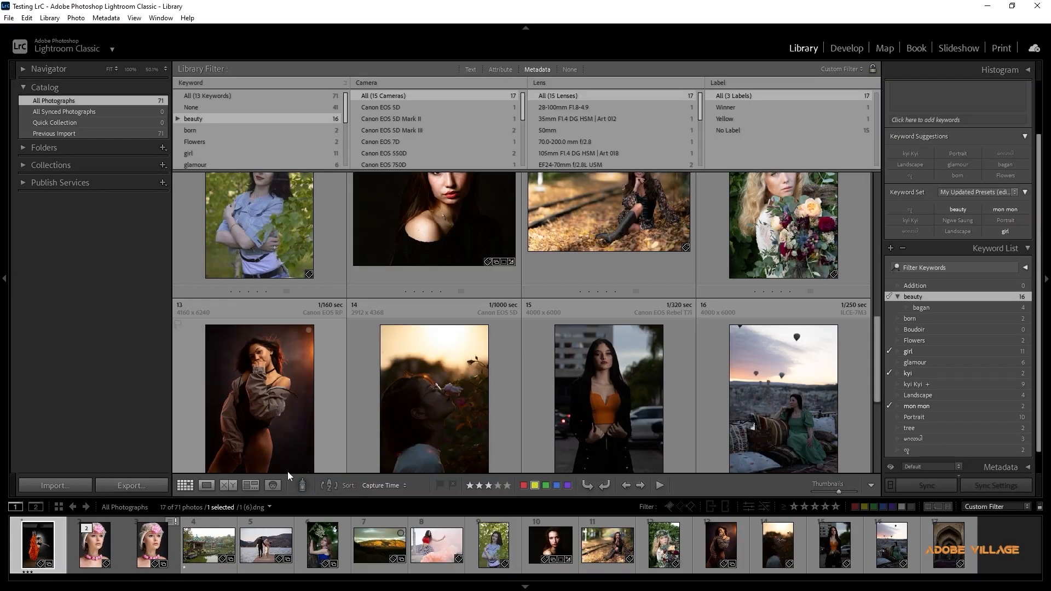
{"action": "left_click", "coordinate": [1029, 319]}
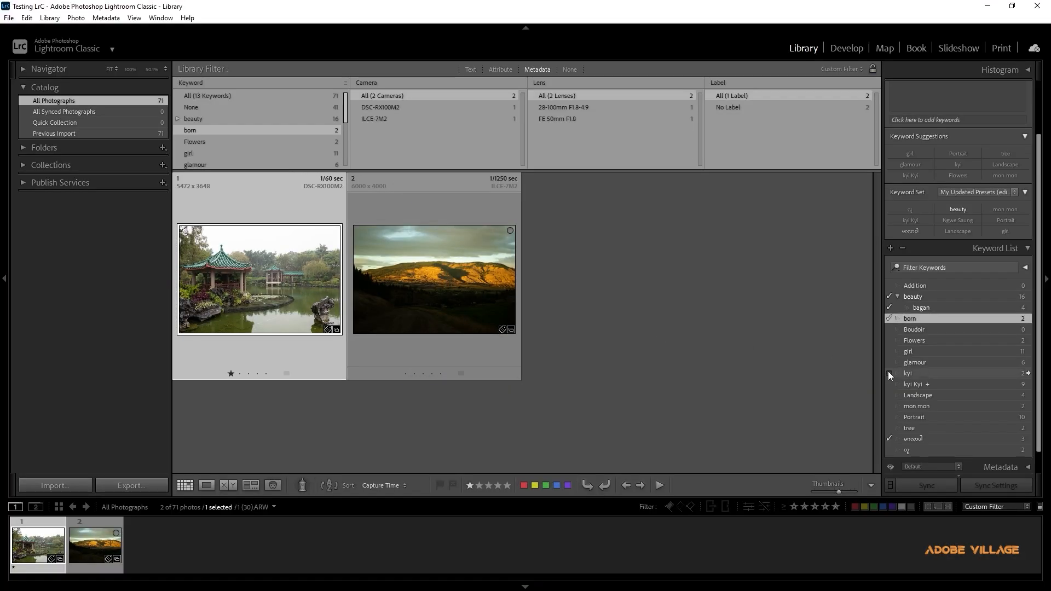
{"action": "left_click", "coordinate": [965, 386]}
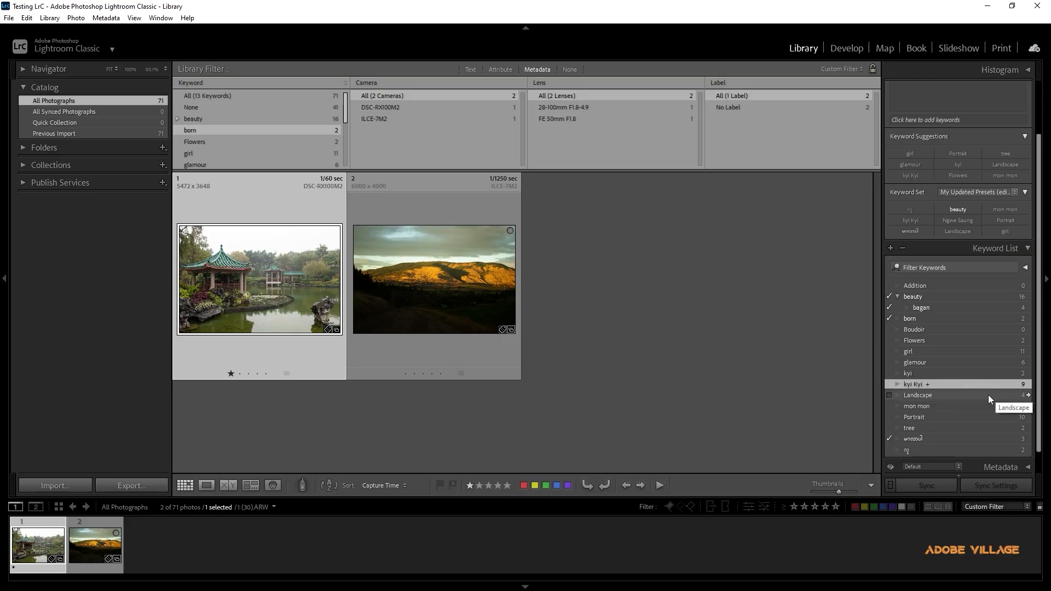
{"action": "left_click", "coordinate": [991, 437]}
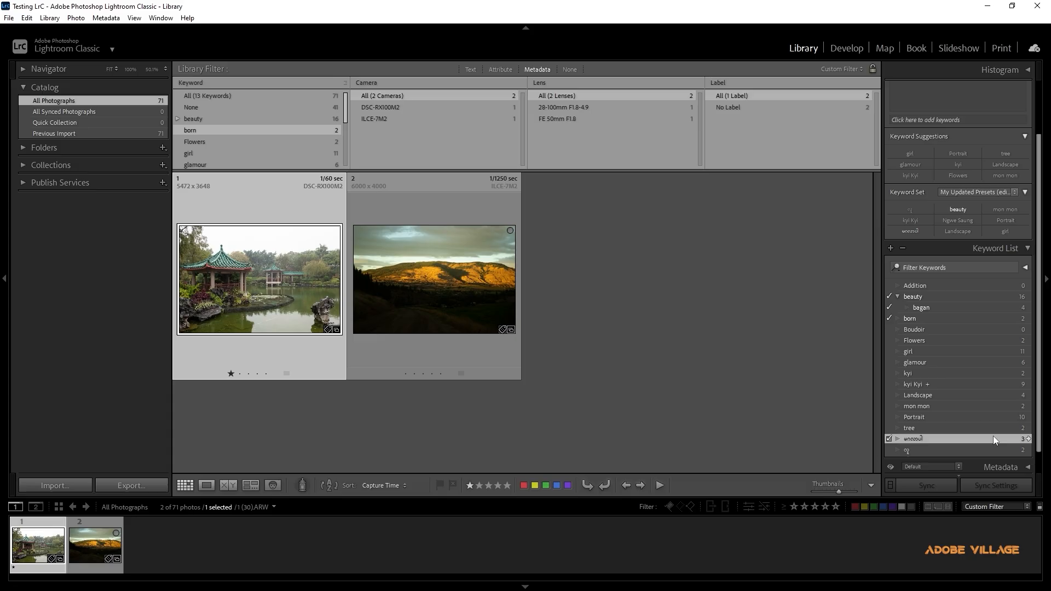
{"action": "left_click", "coordinate": [1027, 439]}
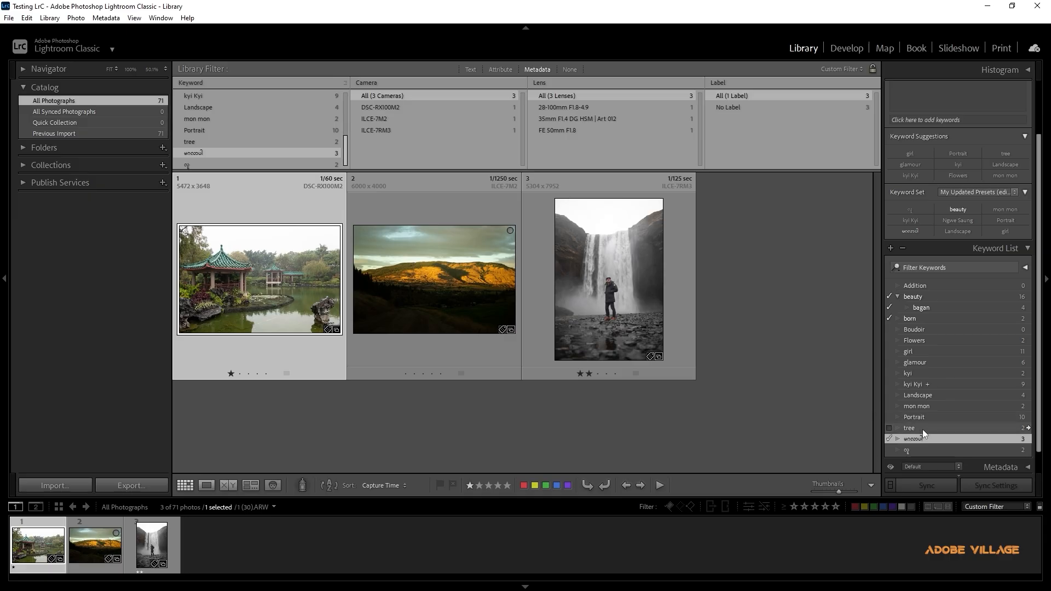
{"action": "left_click", "coordinate": [1028, 450]}
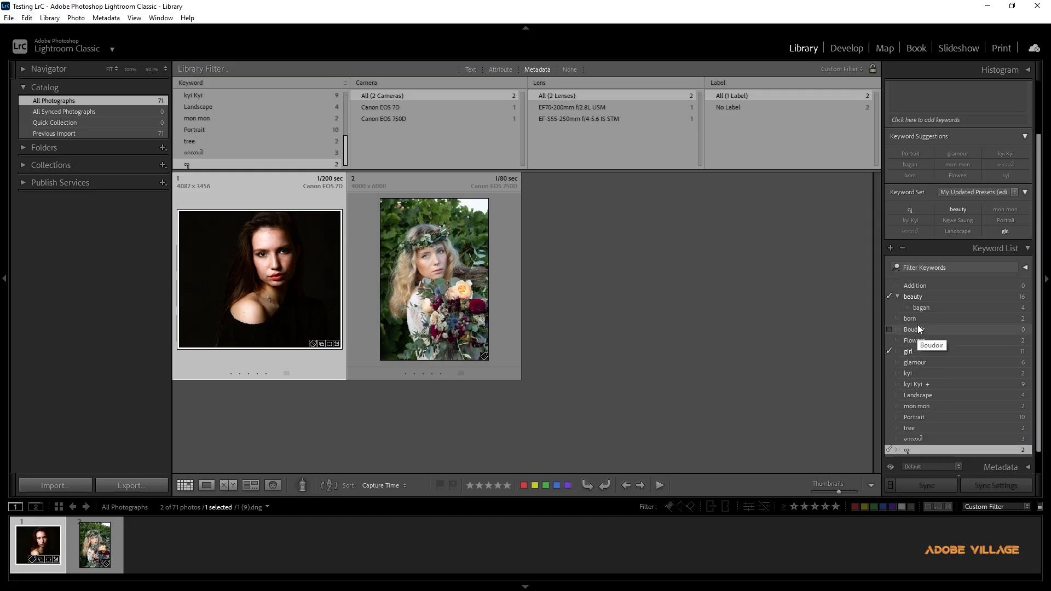
Filter the library by the glamour keyword, leaving its 6 photos
{"action": "left_click", "coordinate": [923, 306]}
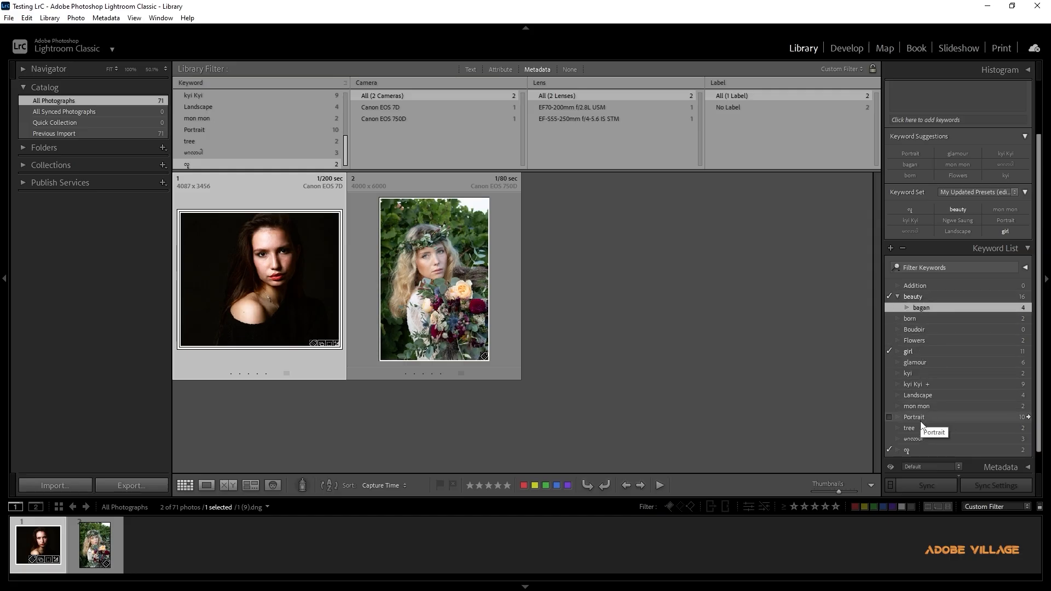
{"action": "left_click", "coordinate": [916, 362]}
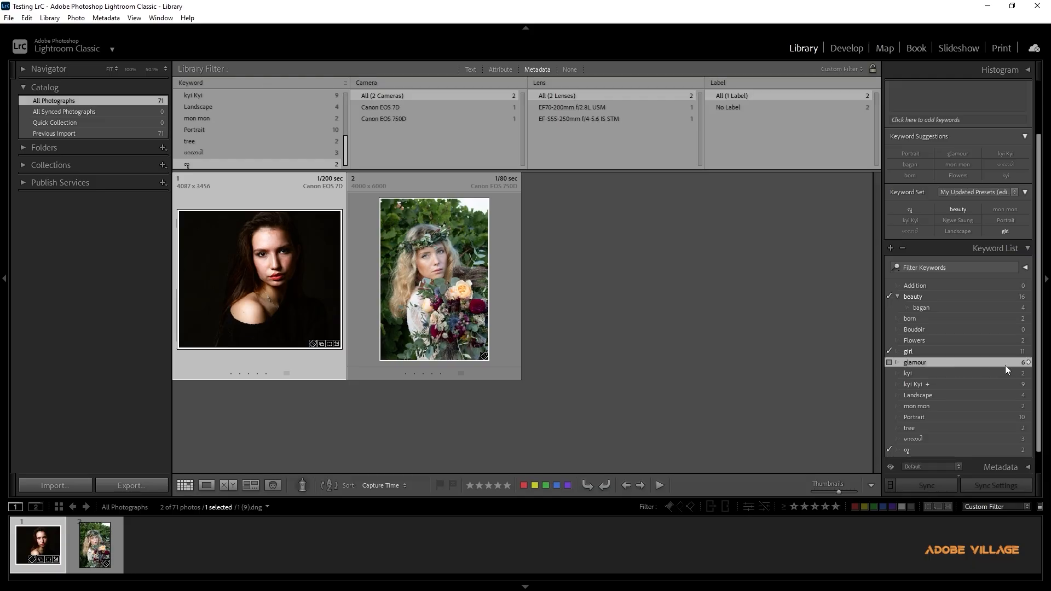
{"action": "left_click", "coordinate": [1027, 362]}
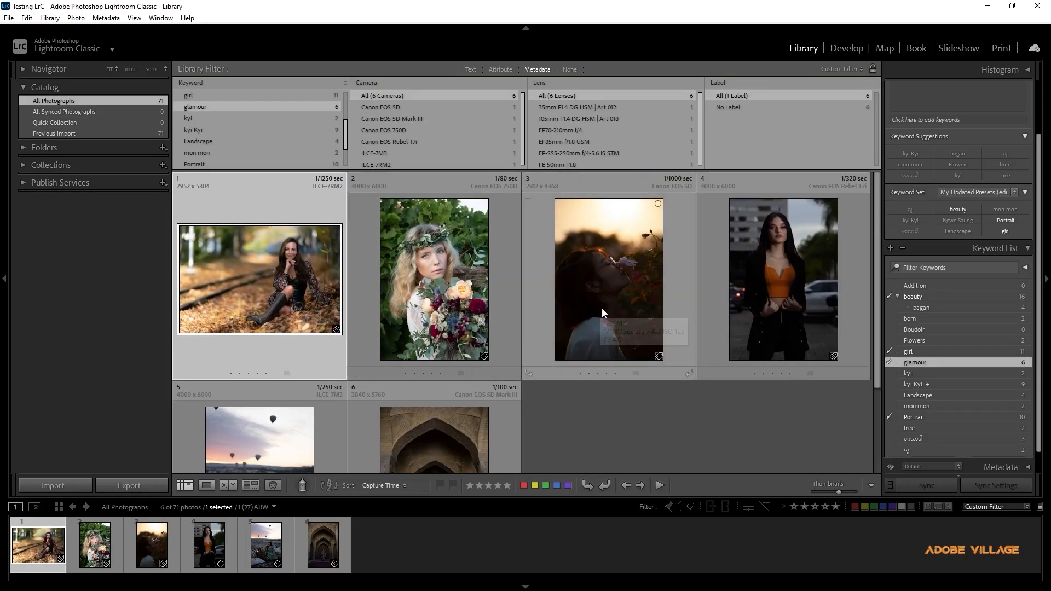
{"action": "scroll", "coordinate": [602, 308], "scroll_direction": "down", "scroll_amount": 1}
{"action": "scroll", "coordinate": [586, 291], "scroll_direction": "down", "scroll_amount": 2}
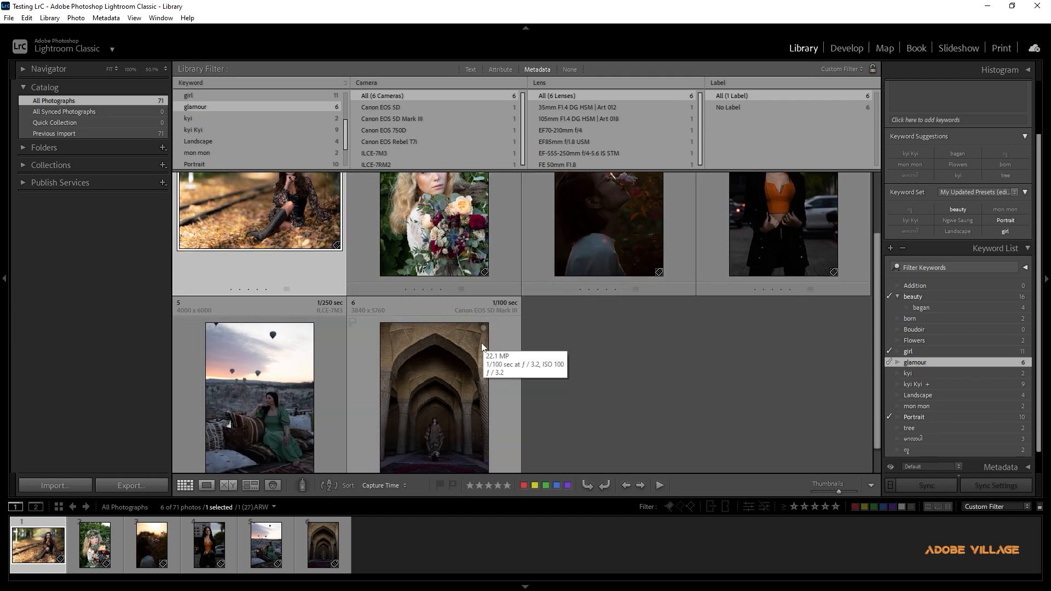
{"action": "scroll", "coordinate": [481, 345], "scroll_direction": "up", "scroll_amount": 2}
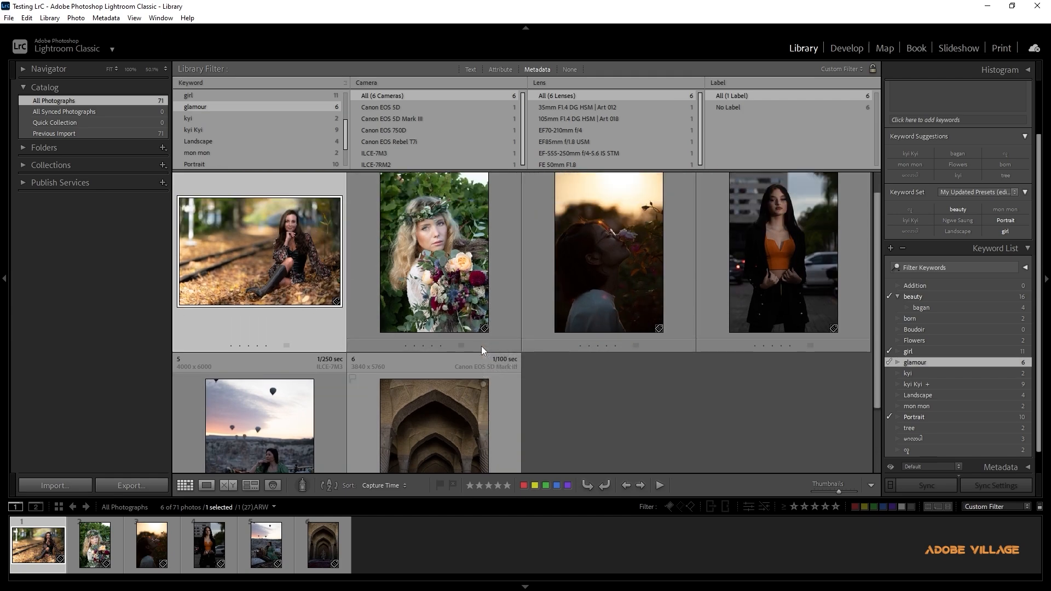
Expand Collections, set the Library Filter to None, and shrink the grid thumbnails
{"action": "left_click", "coordinate": [60, 165]}
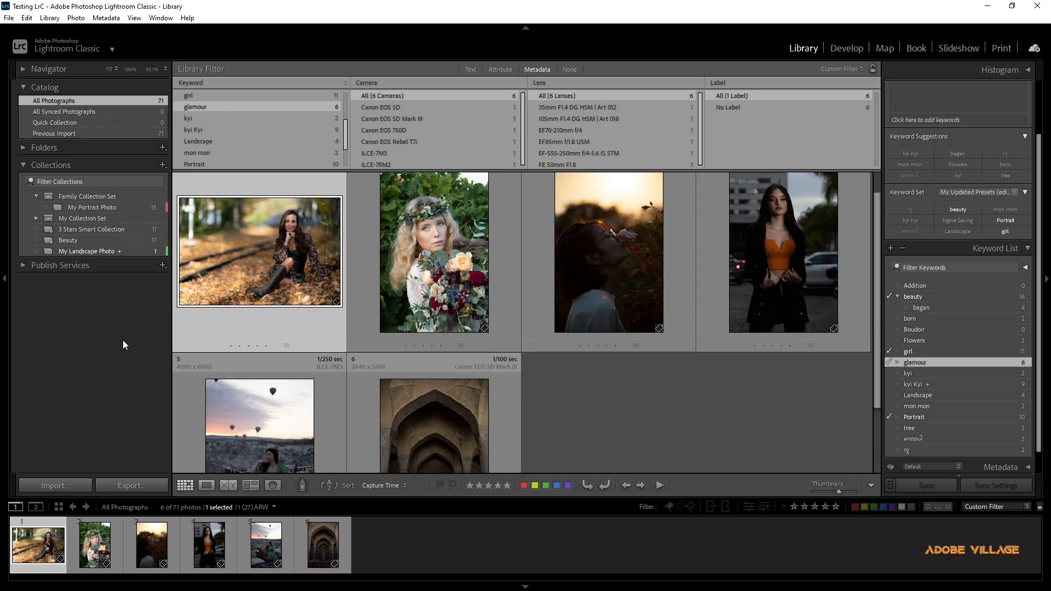
{"action": "left_click", "coordinate": [570, 69]}
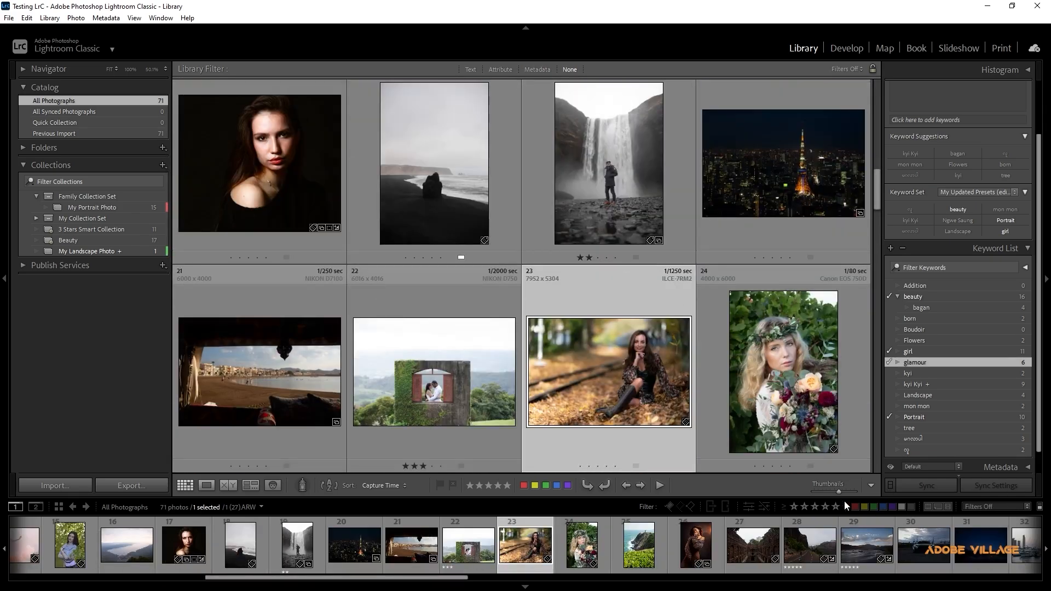
{"action": "left_click_drag", "start_coordinate": [838, 491], "coordinate": [829, 491]}
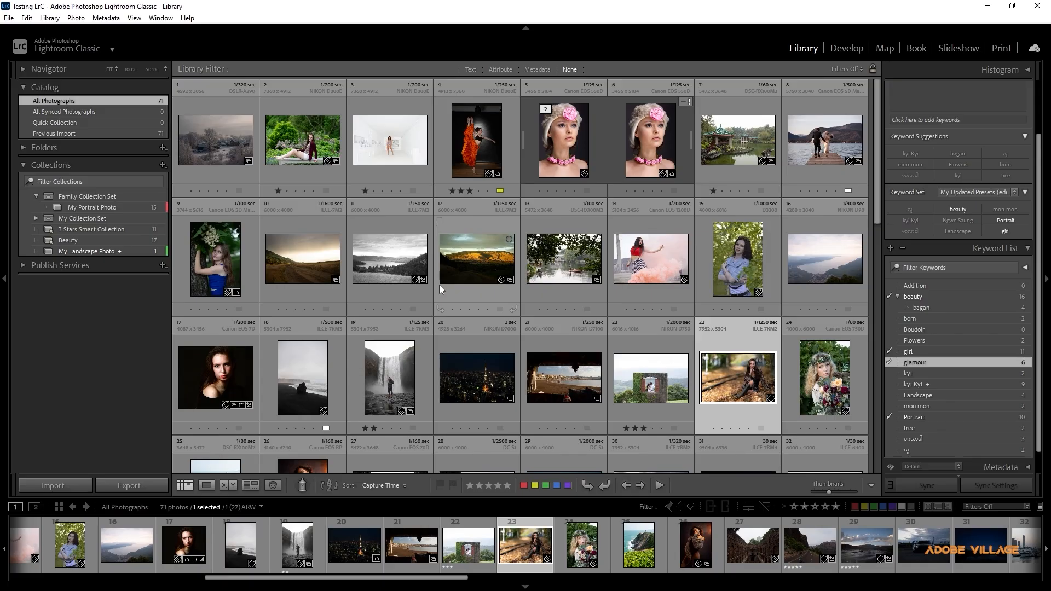
Start a new smart collection named Glamour, kept outside any collection set
{"action": "left_click", "coordinate": [162, 166]}
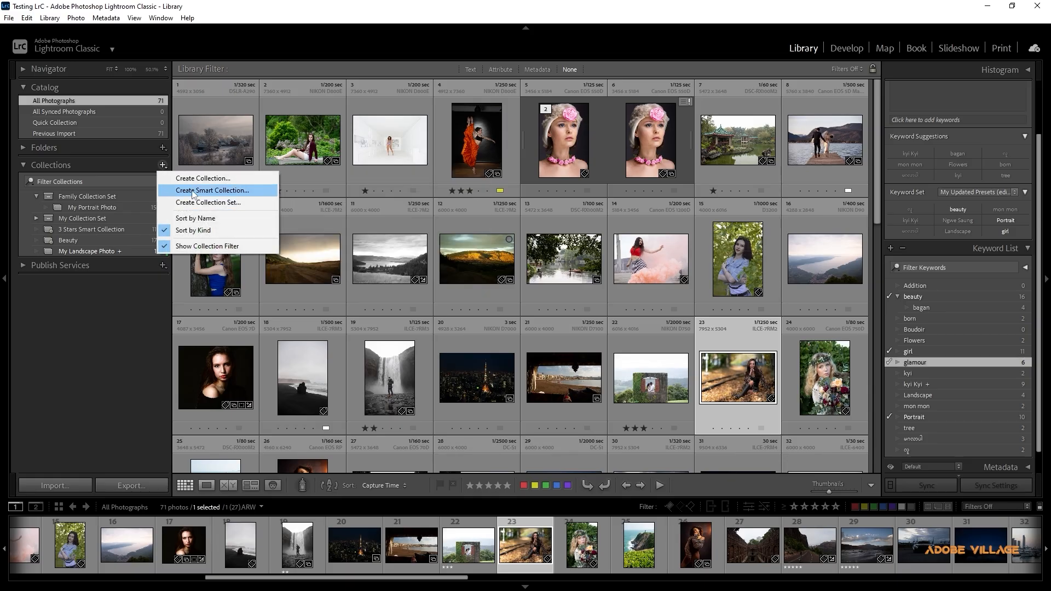
{"action": "left_click", "coordinate": [197, 189]}
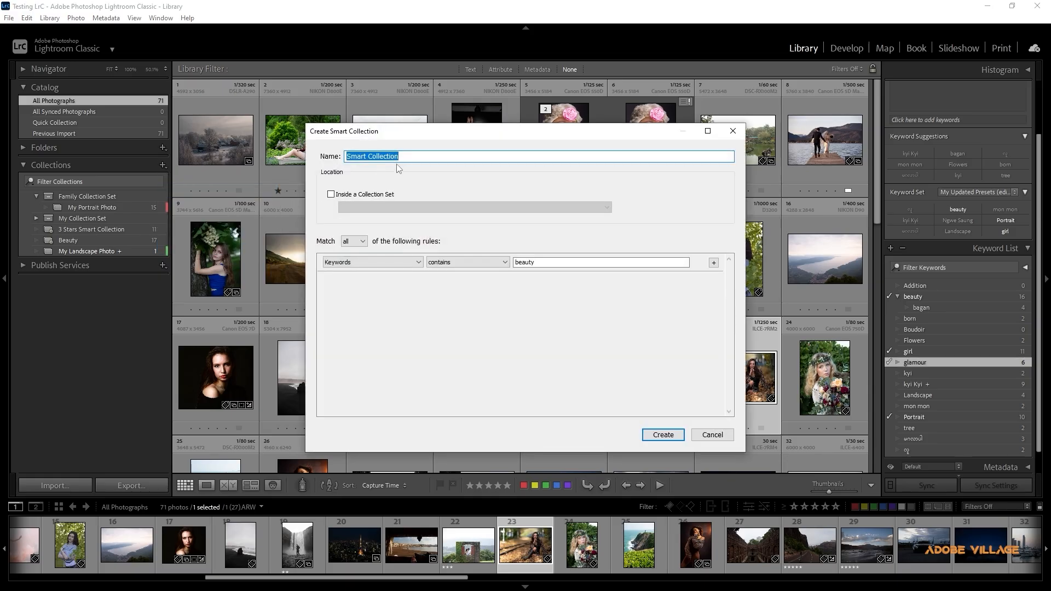
{"action": "type", "text": "Glamour"}
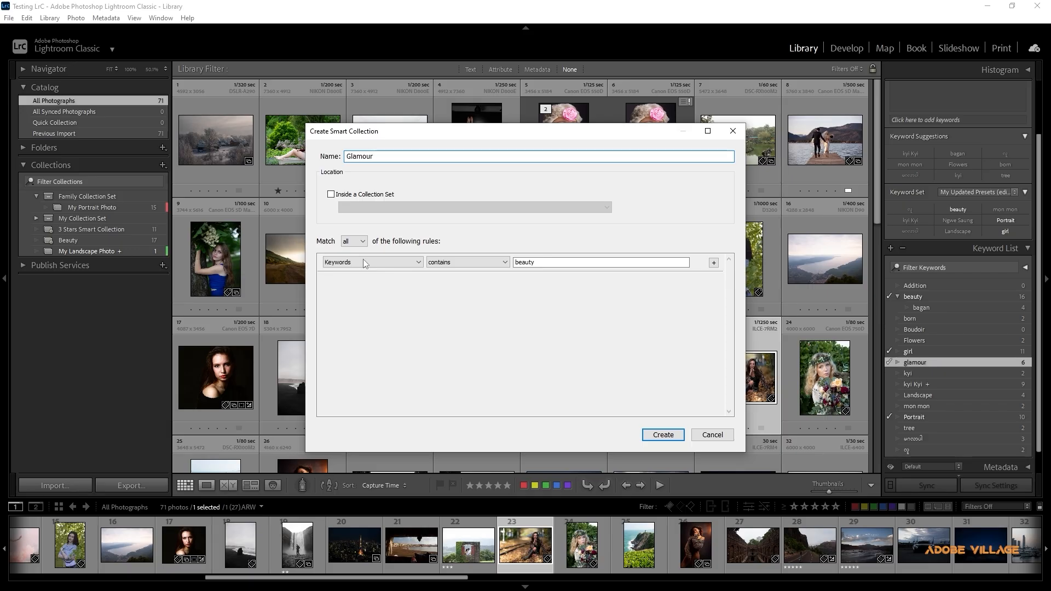
{"action": "left_click", "coordinate": [330, 194]}
{"action": "left_click", "coordinate": [331, 195]}
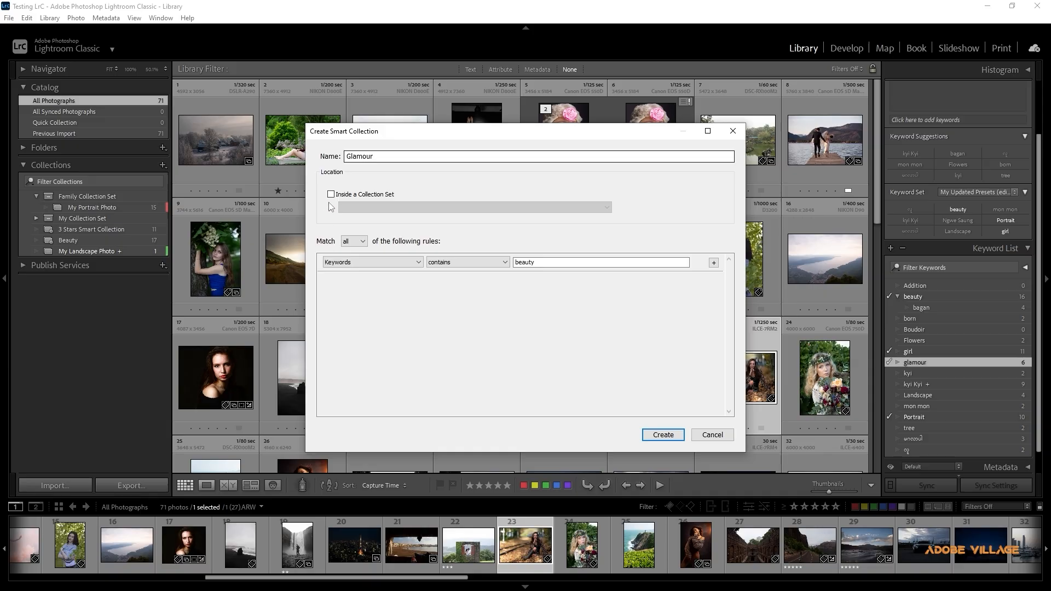
Set the smart collection rule's criterion to Other Metadata > Keywords
{"action": "left_click", "coordinate": [344, 263]}
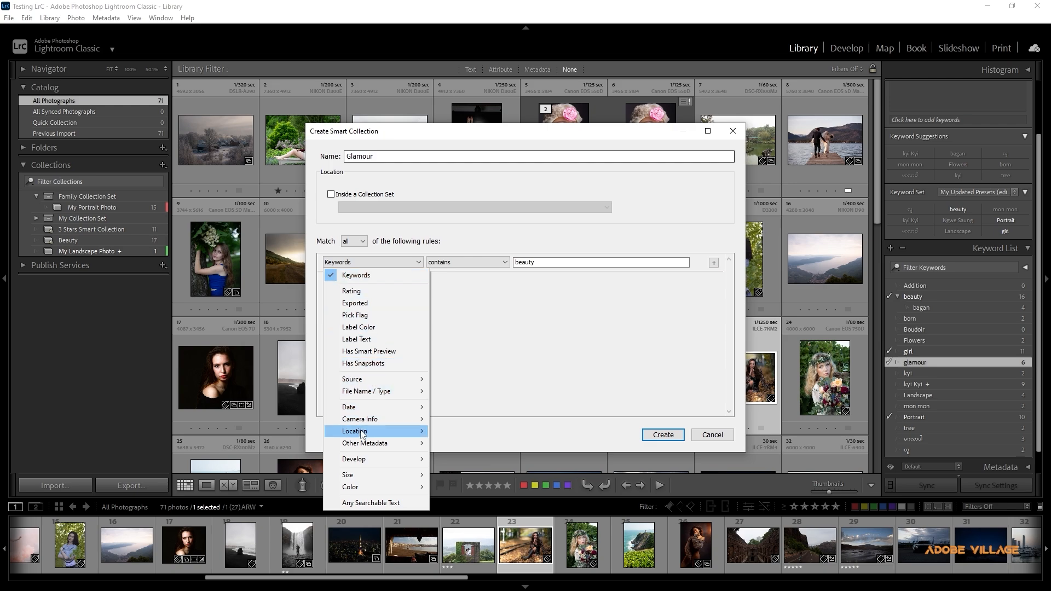
{"action": "mouse_move", "coordinate": [365, 442]}
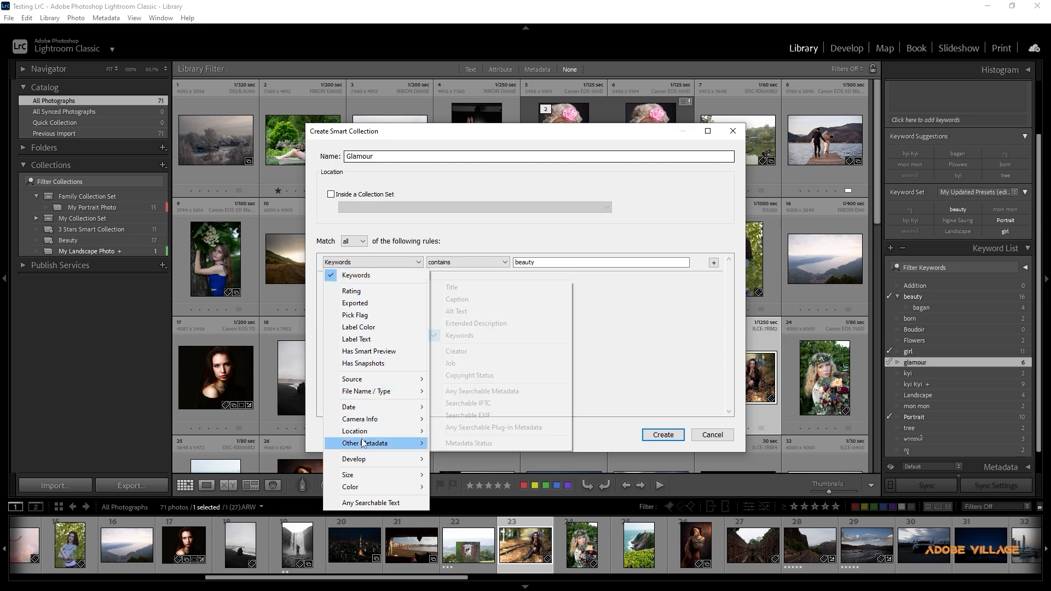
{"action": "left_click", "coordinate": [460, 336]}
{"action": "left_click", "coordinate": [367, 262]}
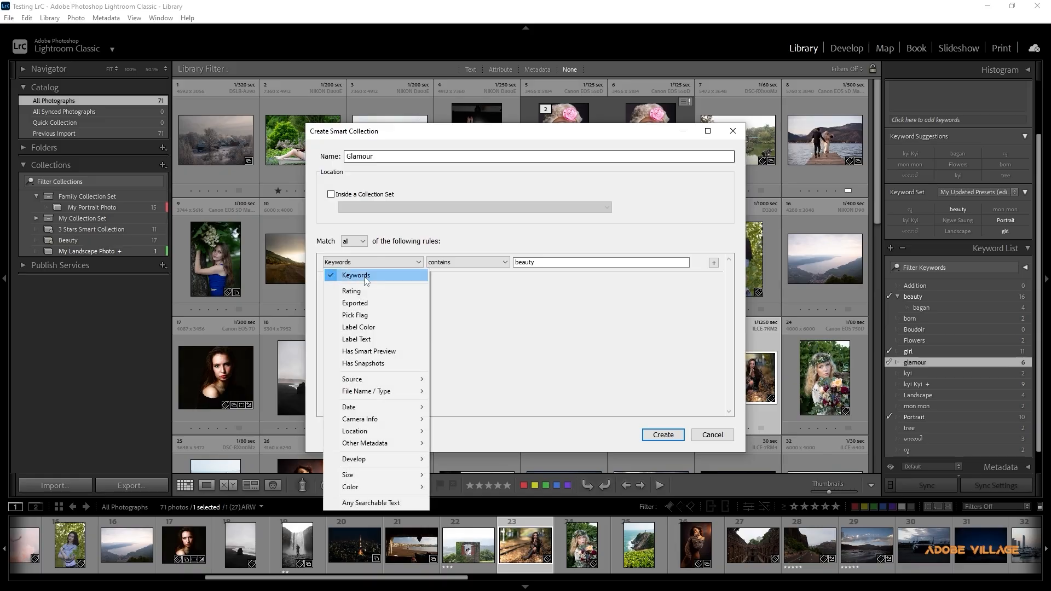
{"action": "left_click", "coordinate": [361, 275]}
{"action": "left_click", "coordinate": [363, 265]}
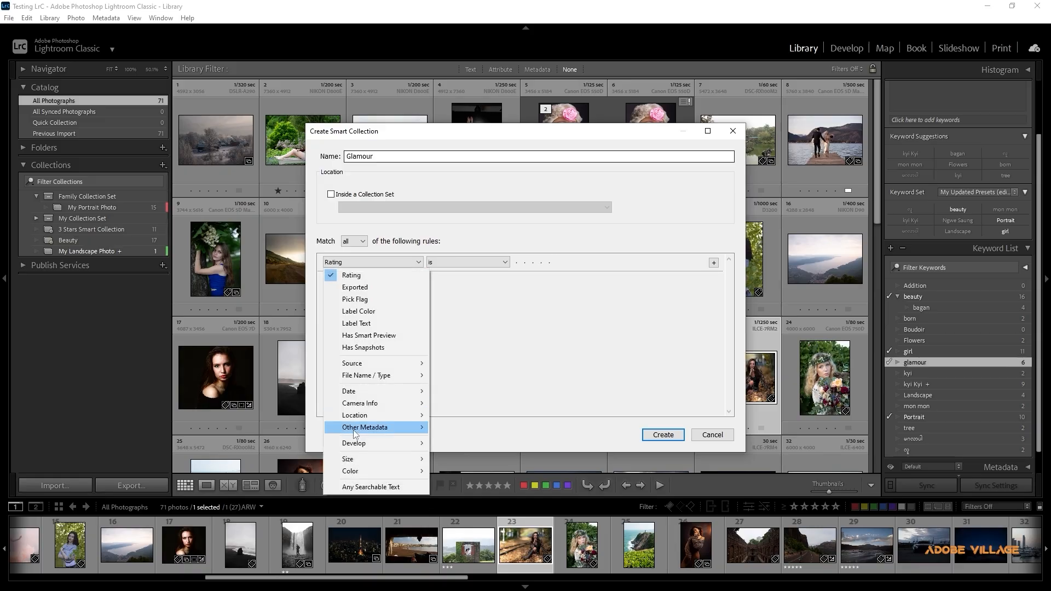
{"action": "mouse_move", "coordinate": [378, 427]}
{"action": "left_click", "coordinate": [460, 476]}
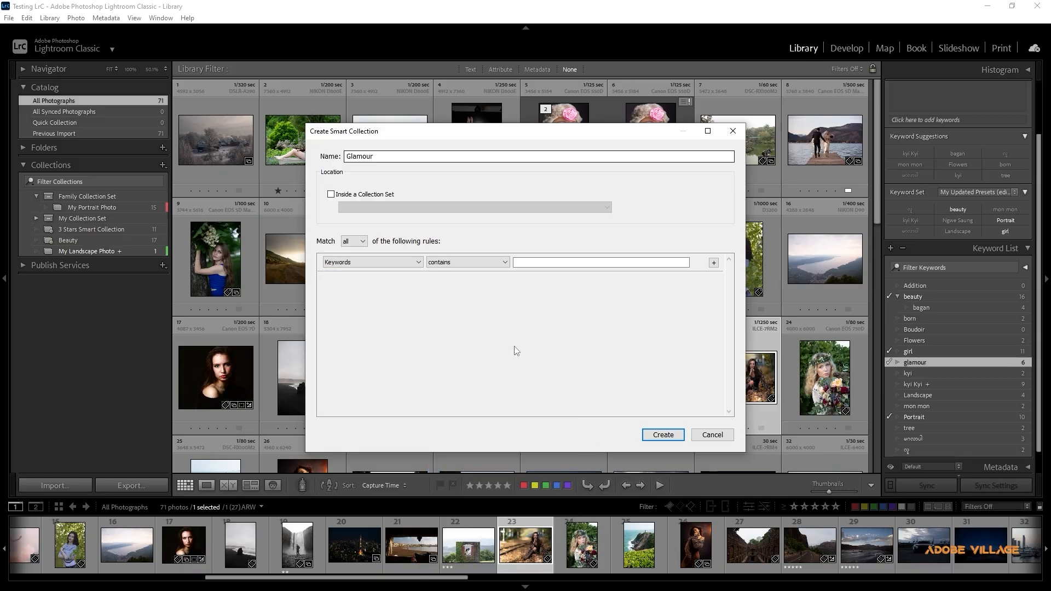
Complete the rule as Keywords contains 'glamo' and create the Glamour collection
{"action": "left_click", "coordinate": [459, 264]}
{"action": "left_click", "coordinate": [456, 276]}
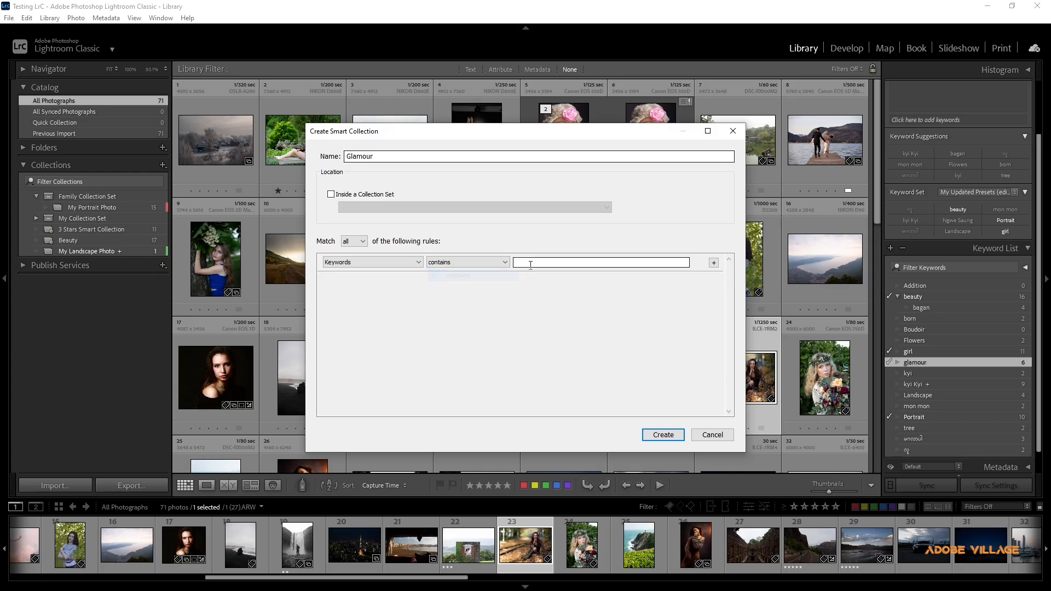
{"action": "left_click", "coordinate": [544, 262]}
{"action": "type", "text": "gla"}
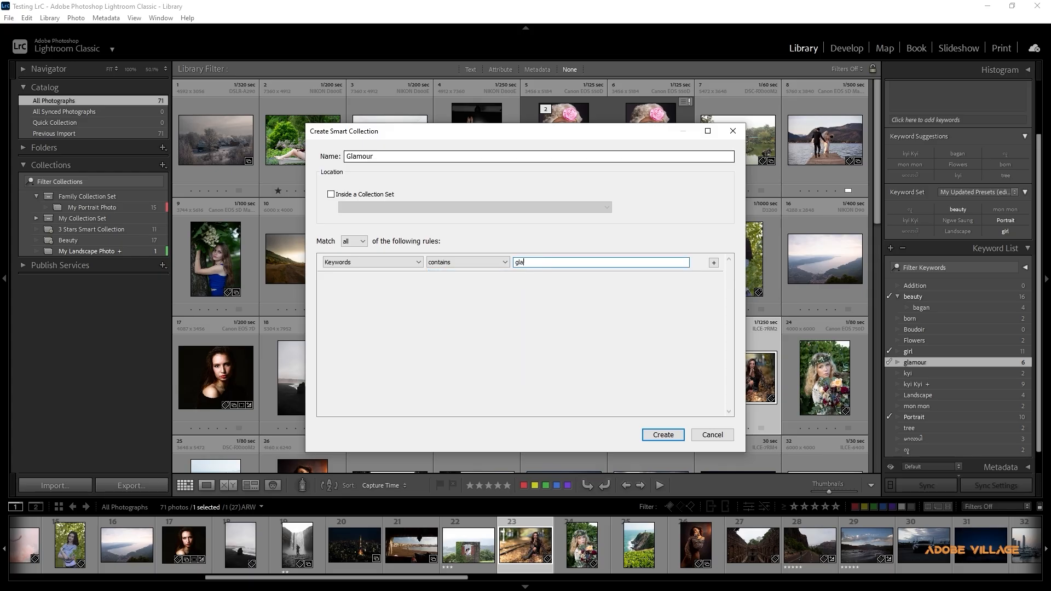
{"action": "type", "text": "mour"}
{"action": "left_click", "coordinate": [656, 434]}
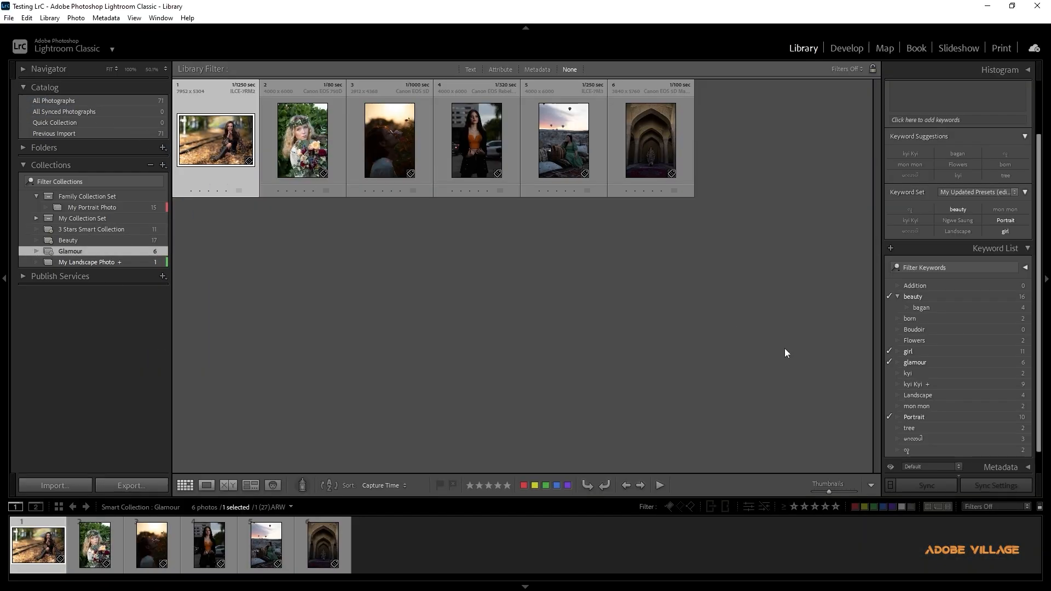
Select photo 15, the woman by the tree, in All Photographs
{"action": "left_click", "coordinate": [927, 363]}
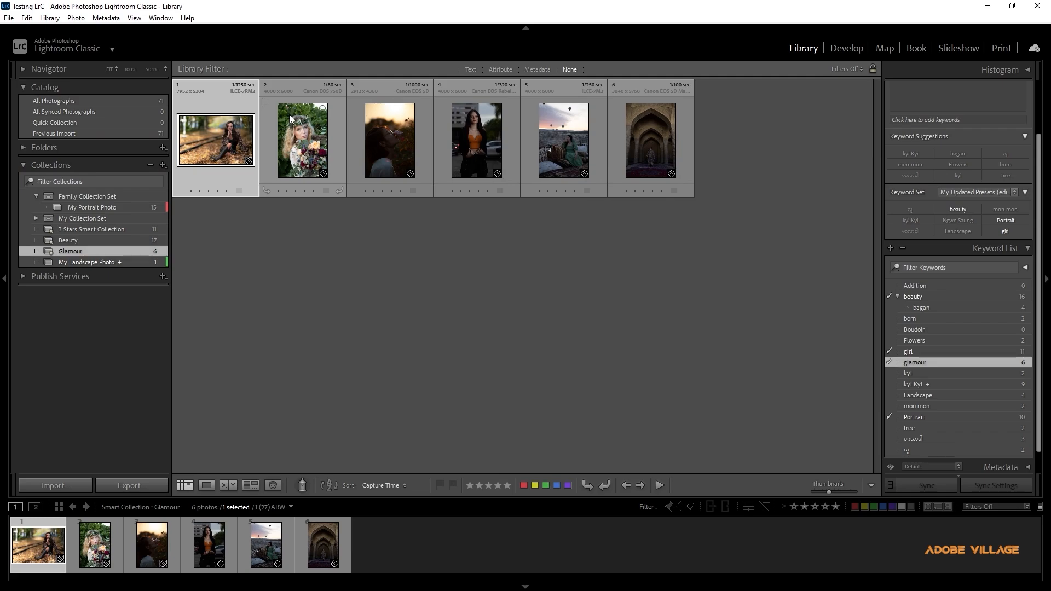
{"action": "left_click", "coordinate": [91, 100]}
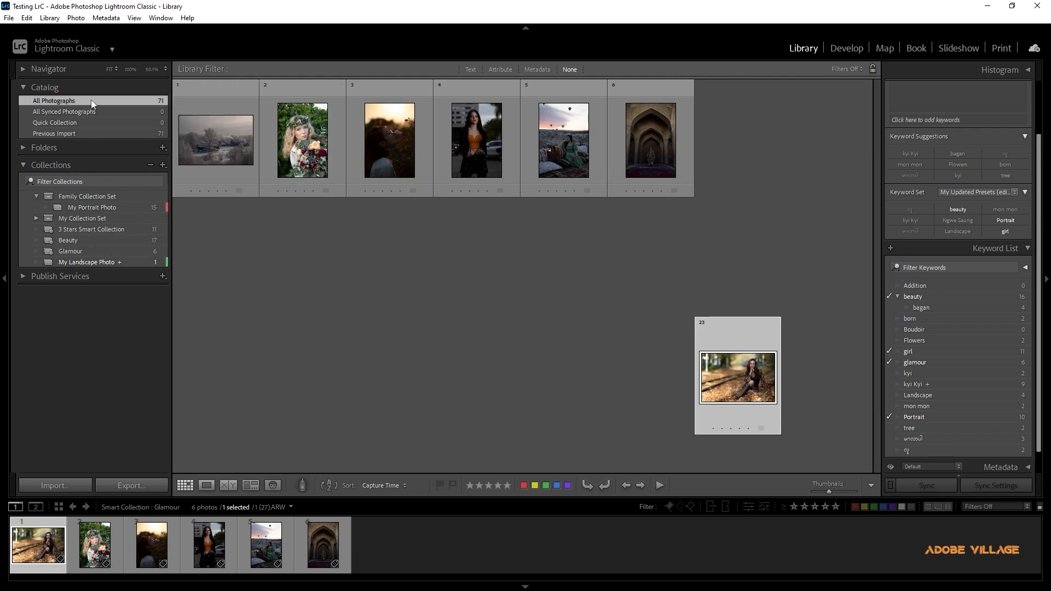
{"action": "left_click", "coordinate": [746, 284]}
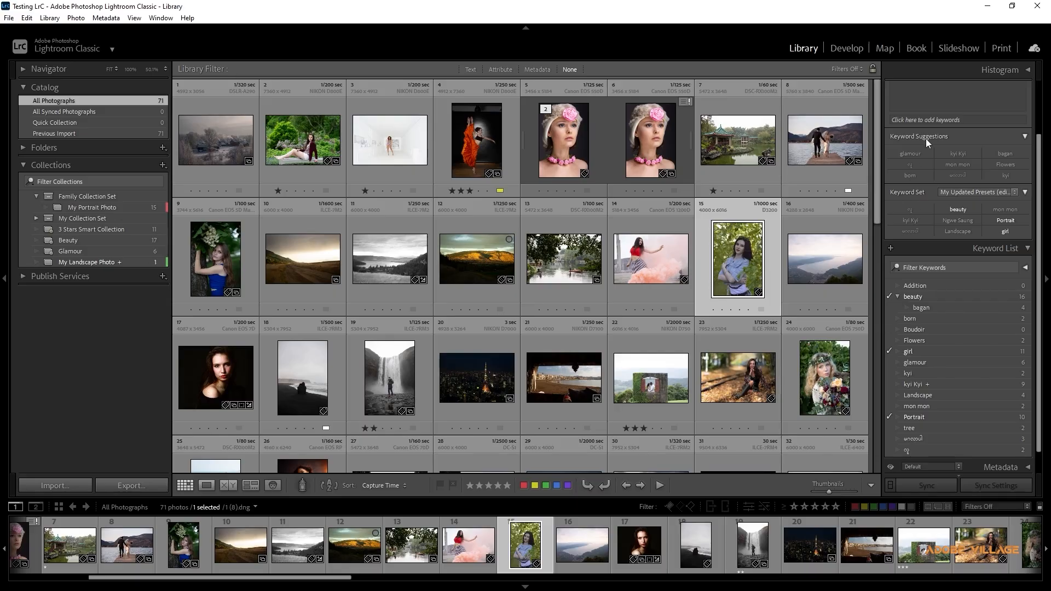
{"action": "scroll", "coordinate": [927, 142], "scroll_direction": "up", "scroll_amount": 3}
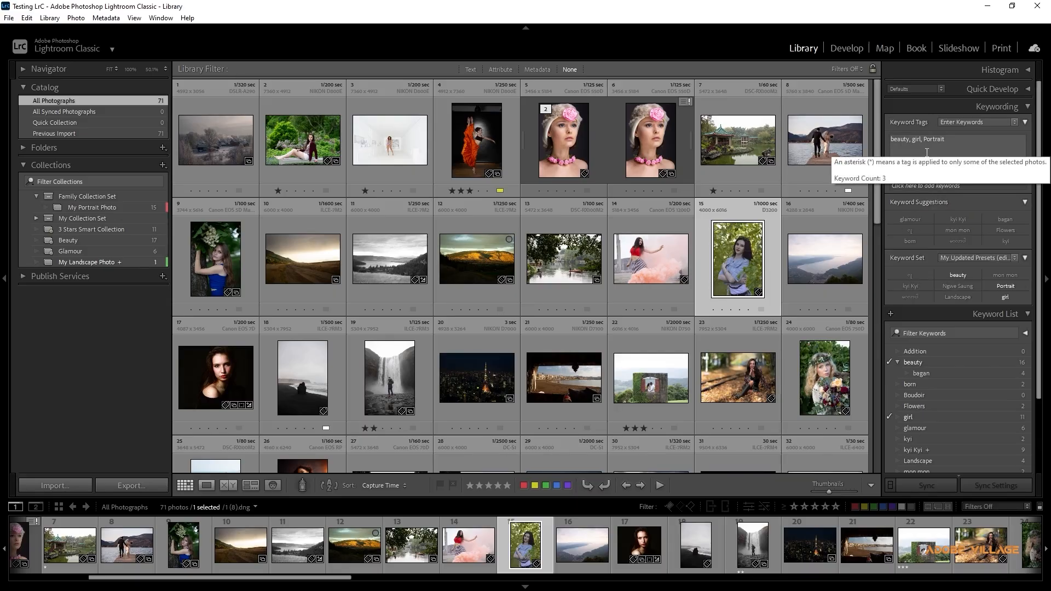
Drag the glamour keyword onto photo 15, then view the Glamour collection with larger thumbnails
{"action": "left_click", "coordinate": [934, 427]}
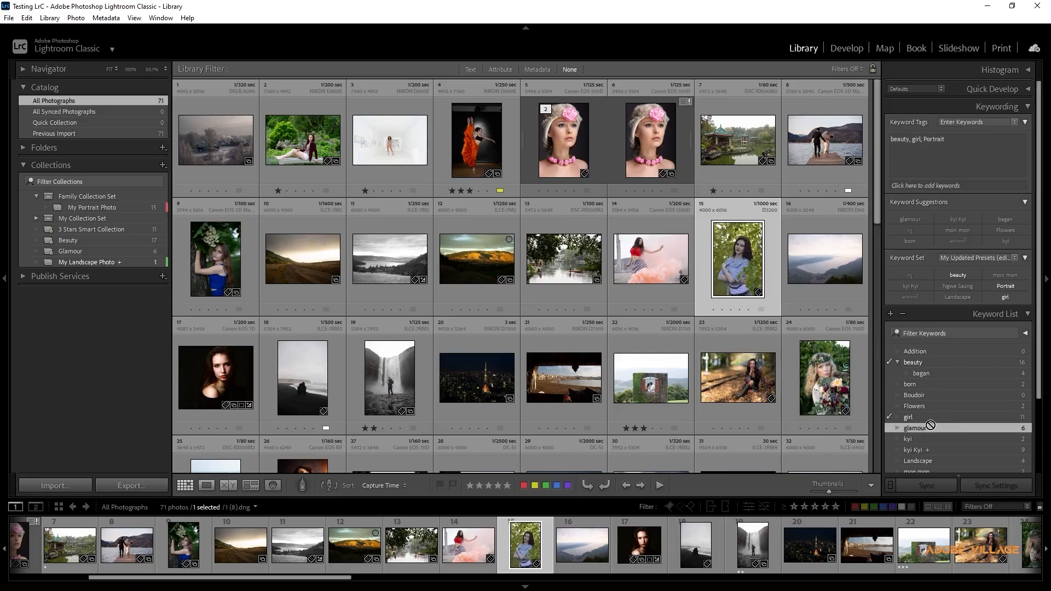
{"action": "left_click_drag", "start_coordinate": [930, 425], "coordinate": [754, 278]}
{"action": "left_click", "coordinate": [116, 250]}
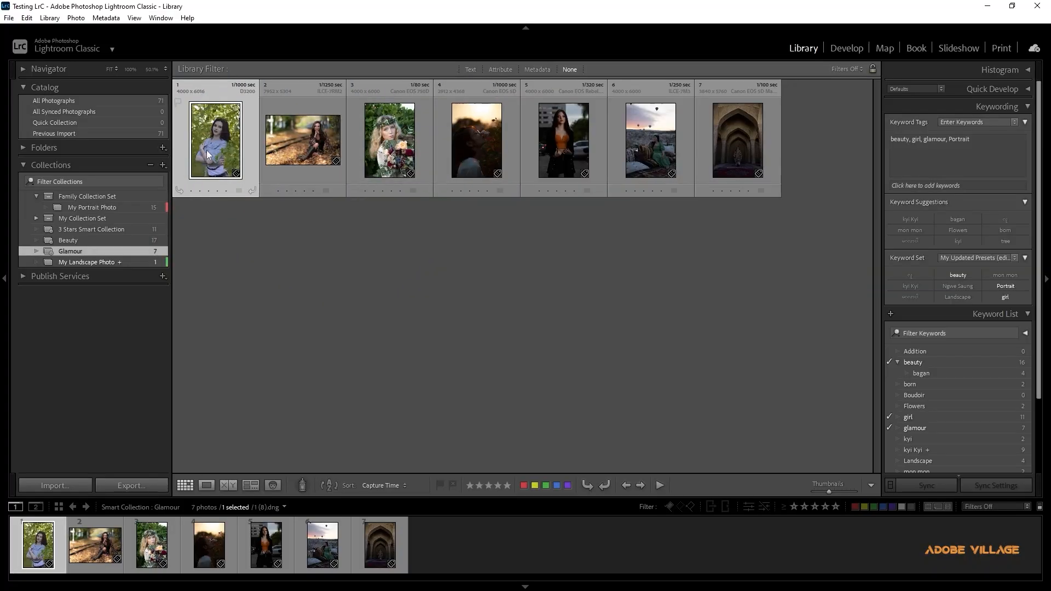
{"action": "left_click_drag", "start_coordinate": [829, 492], "coordinate": [835, 492]}
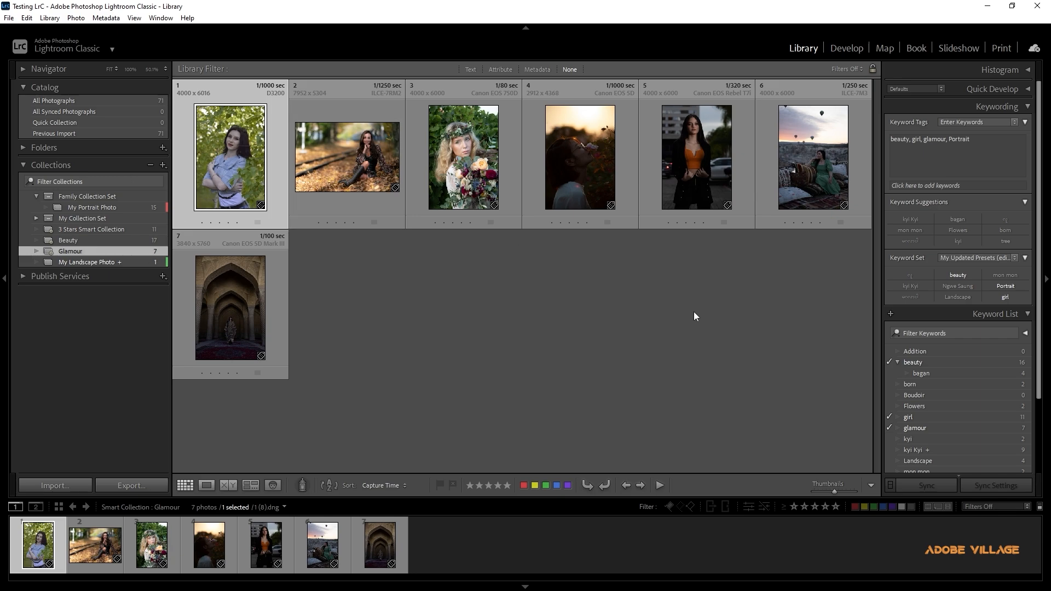
With All Photographs showing, purge unused keywords like Addition and Boudoir via the Metadata menu
{"action": "scroll", "coordinate": [1000, 303], "scroll_direction": "down", "scroll_amount": 2}
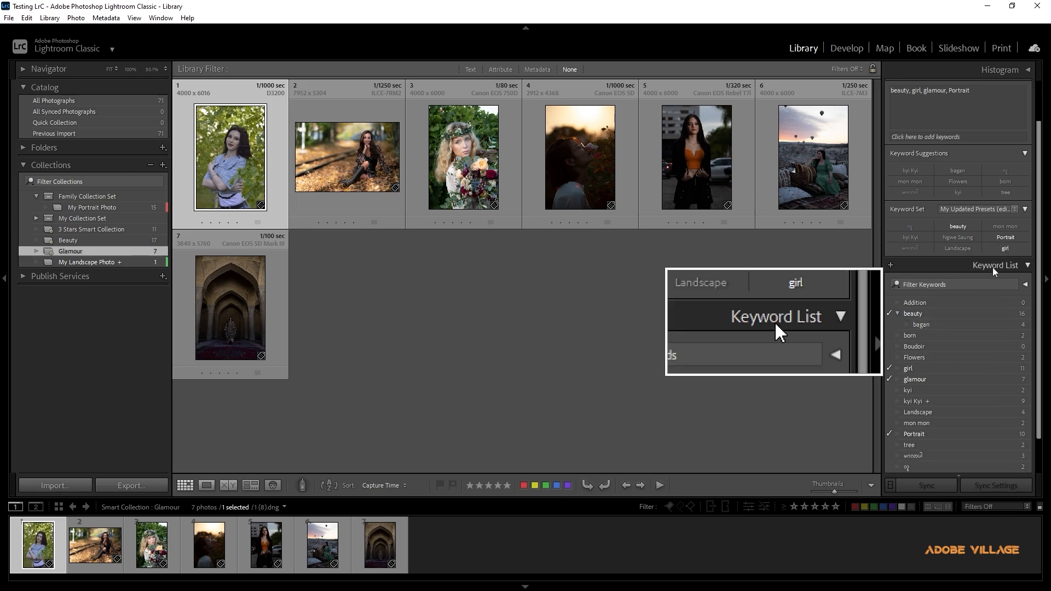
{"action": "left_click", "coordinate": [953, 303]}
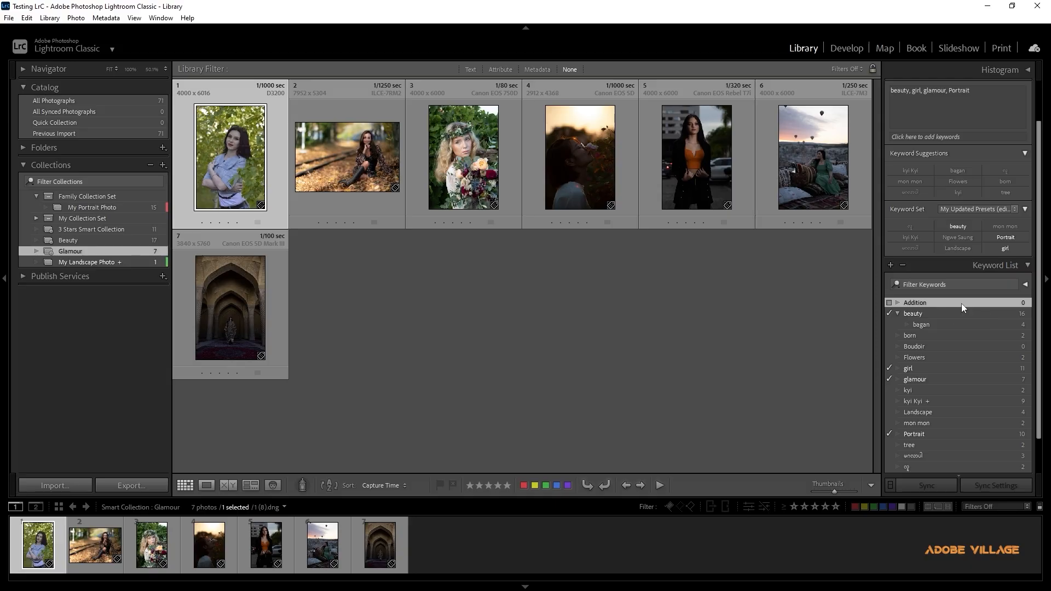
{"action": "left_click", "coordinate": [99, 101]}
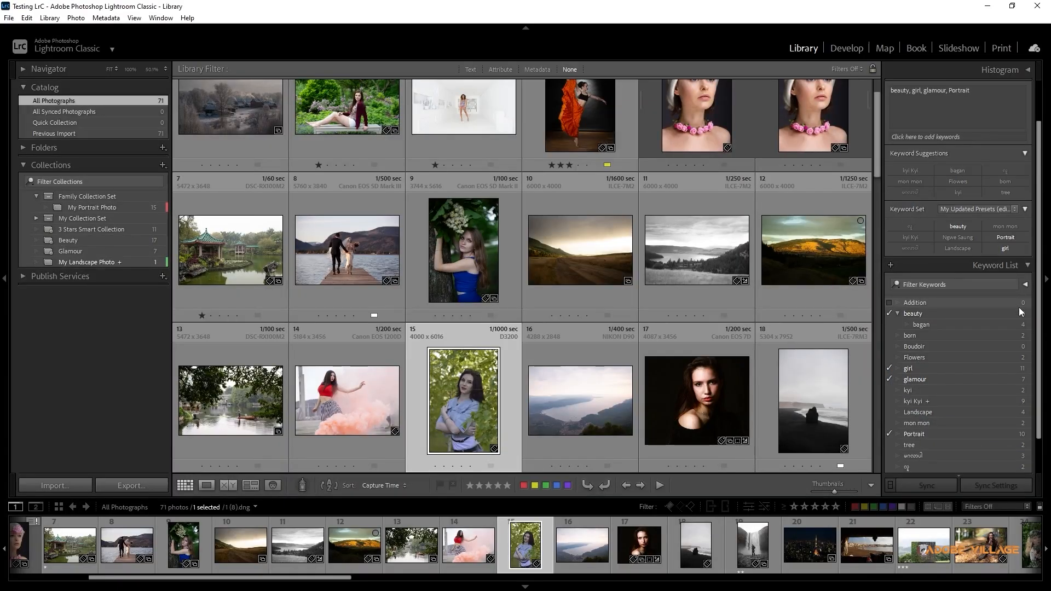
{"action": "left_click", "coordinate": [1011, 305]}
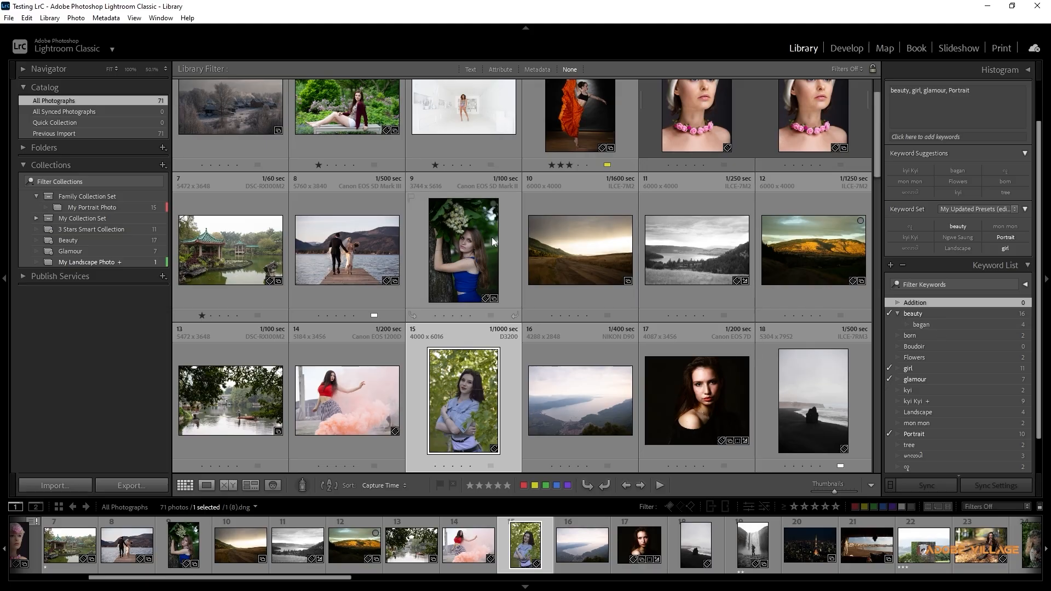
{"action": "left_click", "coordinate": [101, 22]}
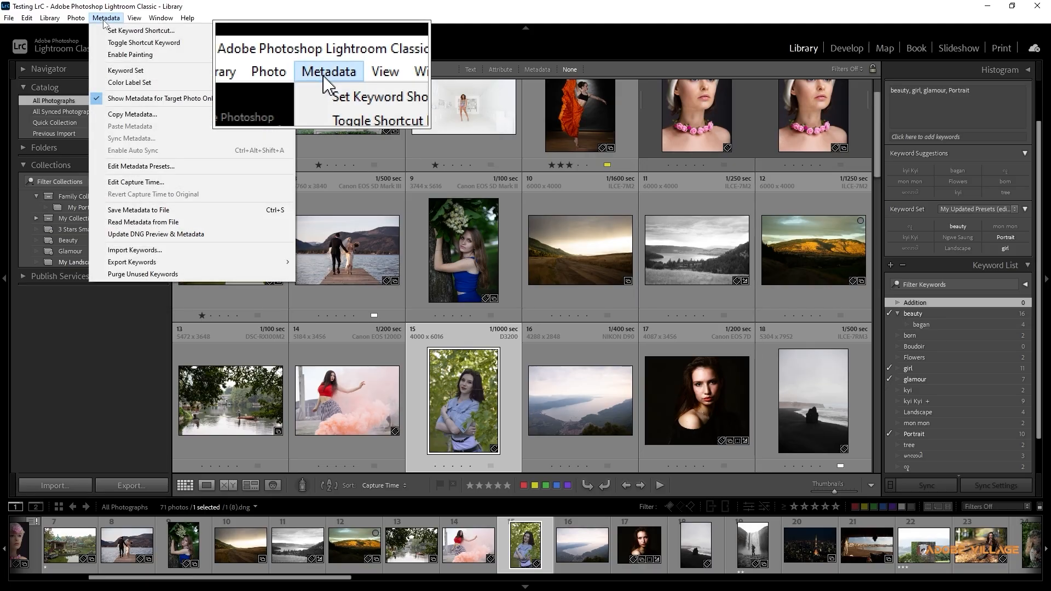
{"action": "left_click", "coordinate": [130, 274]}
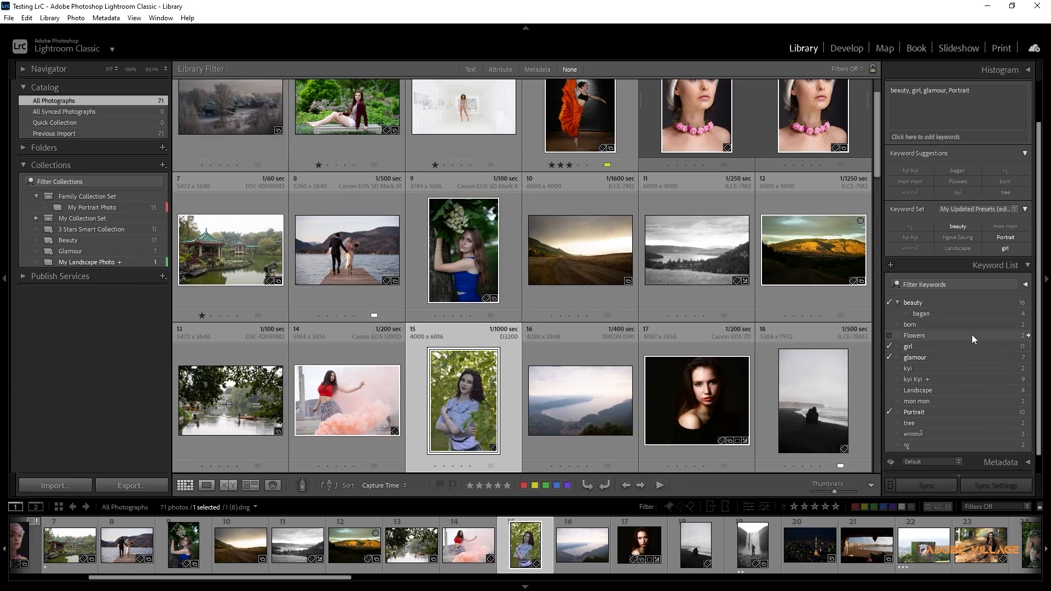
{"action": "scroll", "coordinate": [971, 334], "scroll_direction": "down", "scroll_amount": 1}
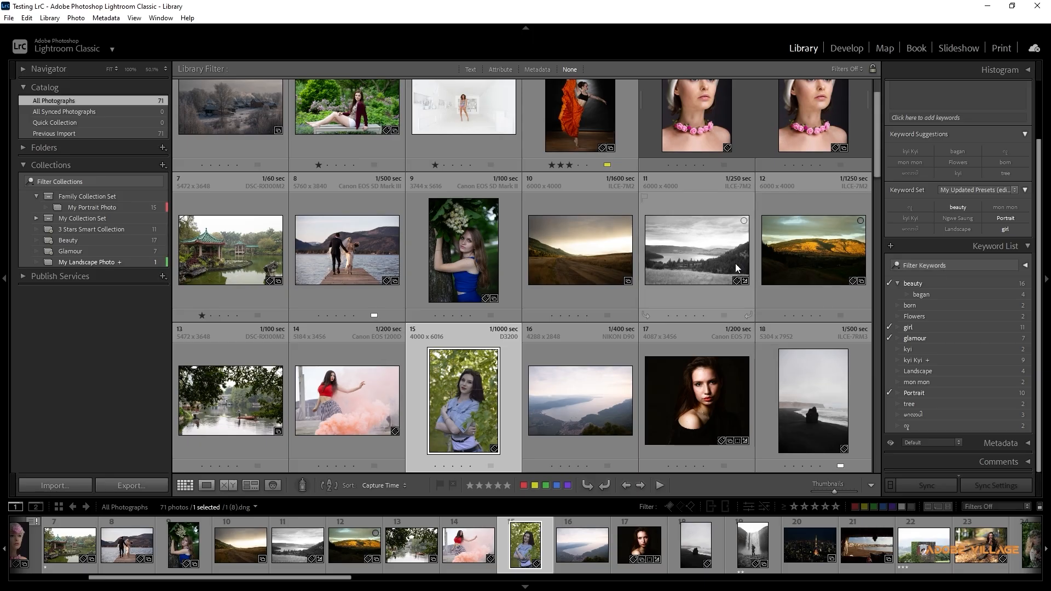
Dismiss the notification and review Catalog Settings' General, Previews and Metadata sections
{"action": "left_click", "coordinate": [27, 19]}
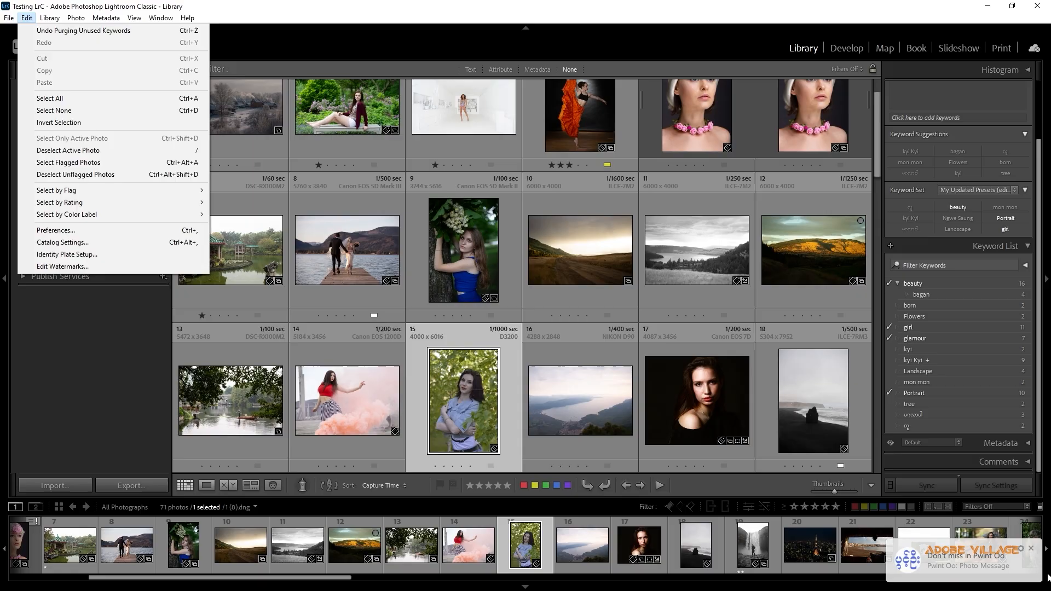
{"action": "left_click", "coordinate": [1030, 548]}
{"action": "left_click", "coordinate": [26, 18]}
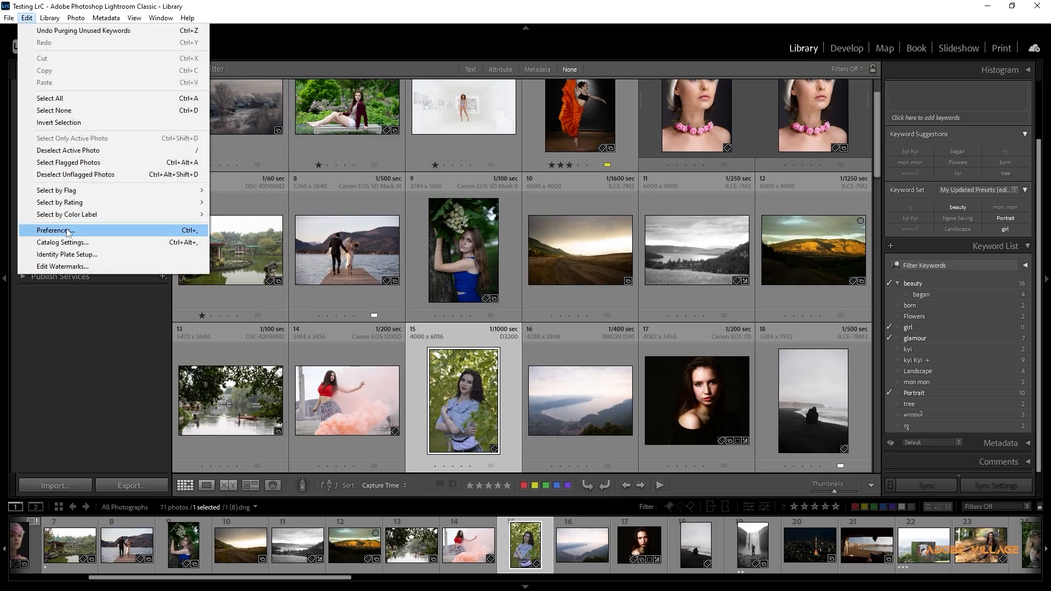
{"action": "left_click", "coordinate": [71, 239]}
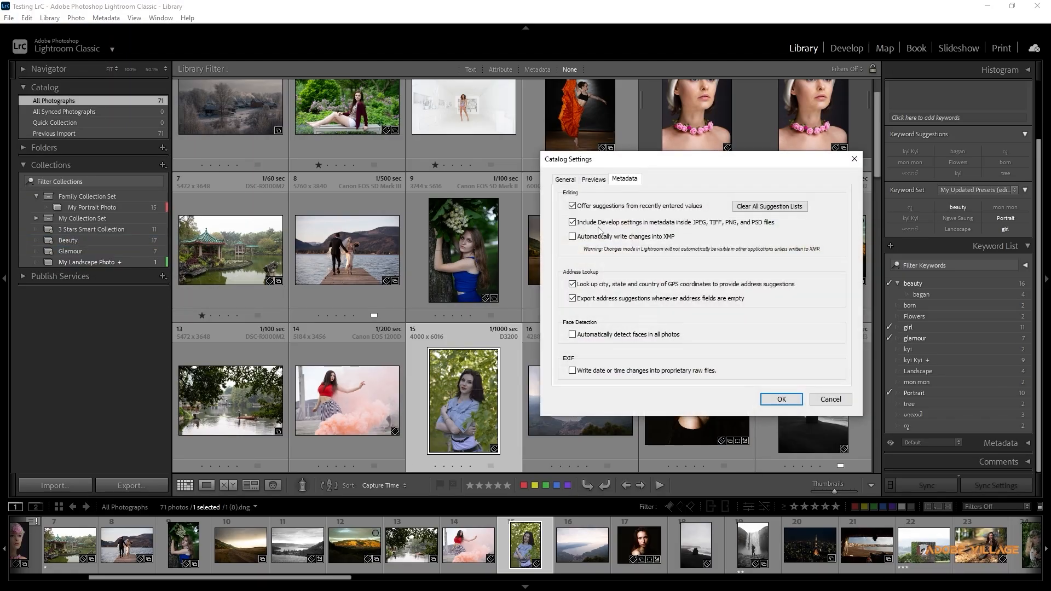
{"action": "left_click", "coordinate": [565, 180]}
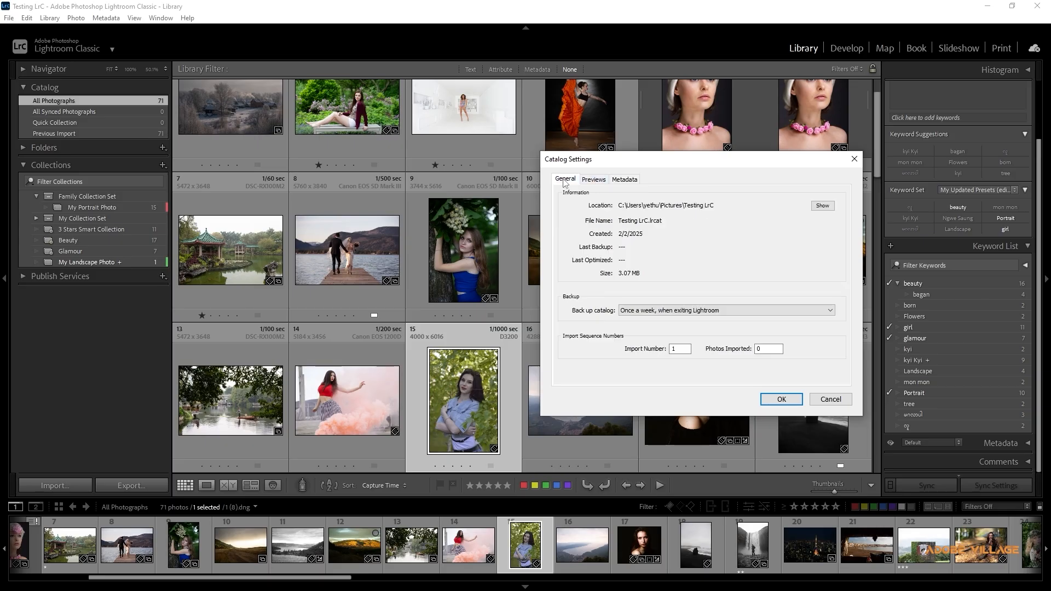
{"action": "left_click", "coordinate": [600, 185]}
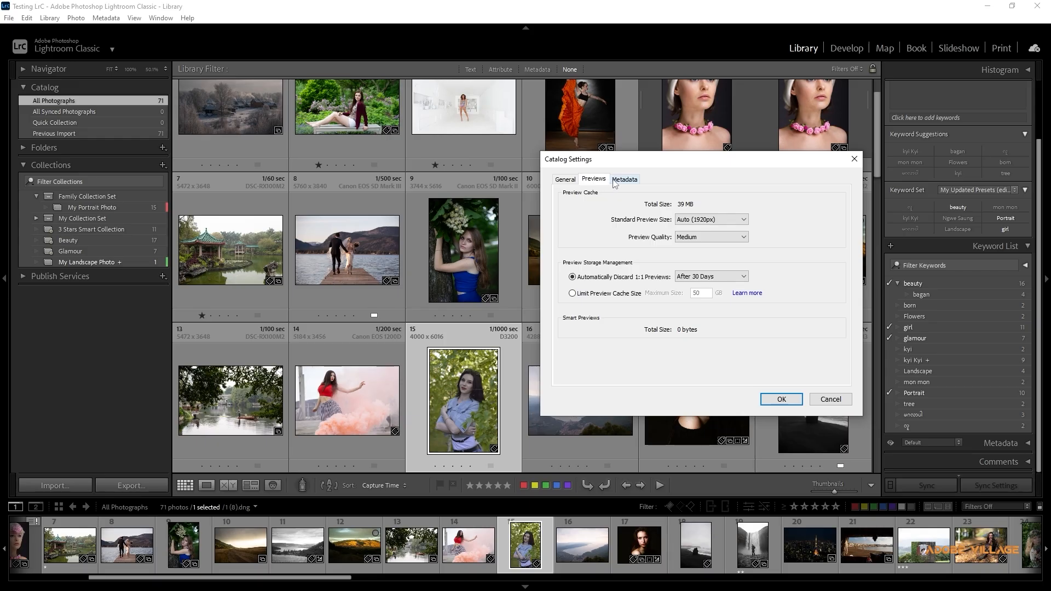
{"action": "left_click", "coordinate": [616, 185]}
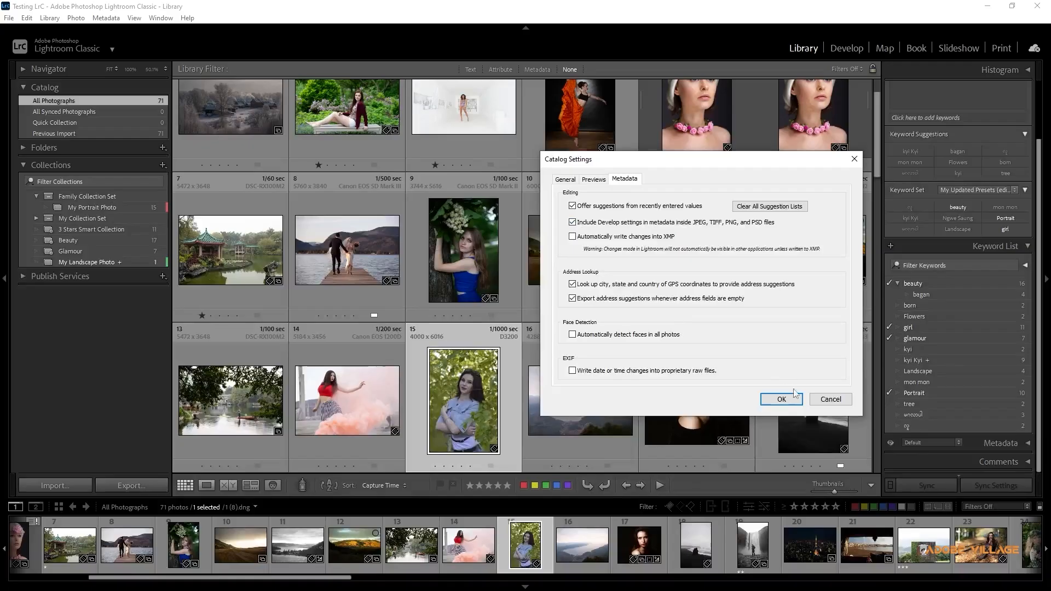
Accept Catalog Settings and scroll the right panel to Keywording tags beauty, girl, glamour, Portrait
{"action": "left_click", "coordinate": [781, 400]}
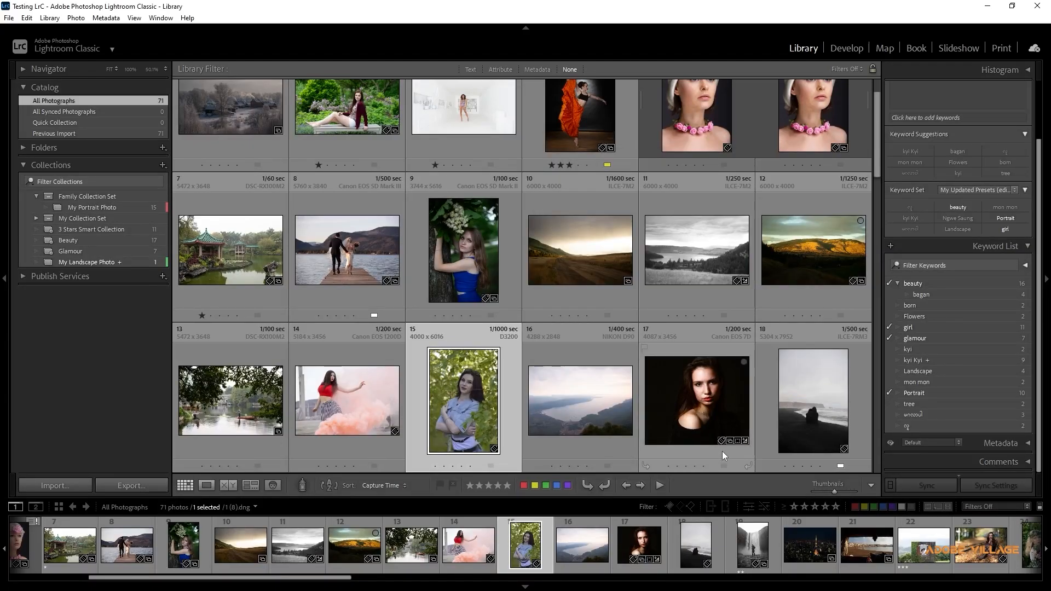
{"action": "scroll", "coordinate": [722, 448], "scroll_direction": "down", "scroll_amount": 5}
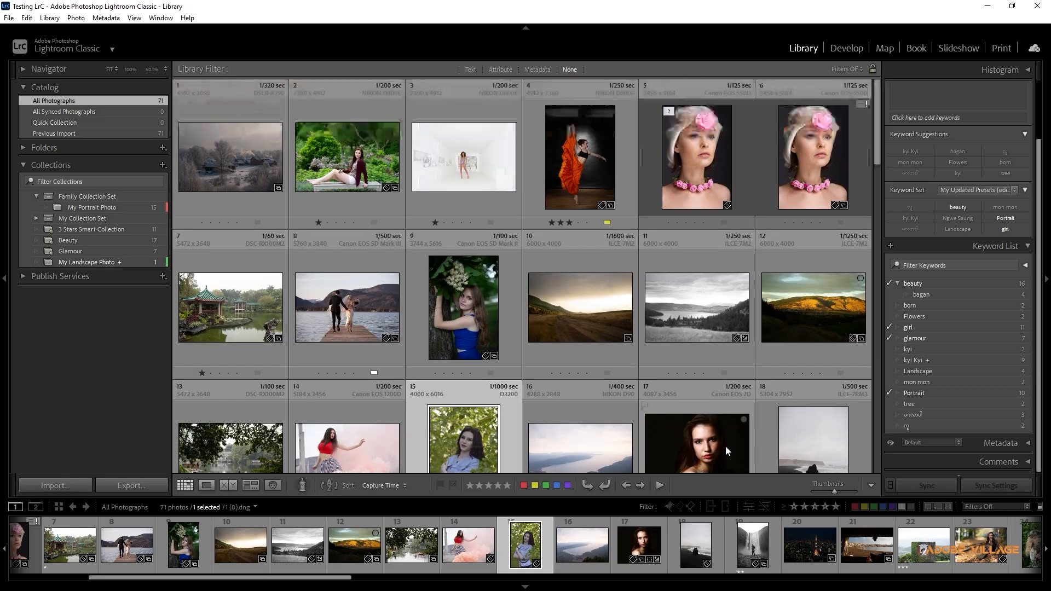
{"action": "scroll", "coordinate": [1042, 227], "scroll_direction": "up", "scroll_amount": 1}
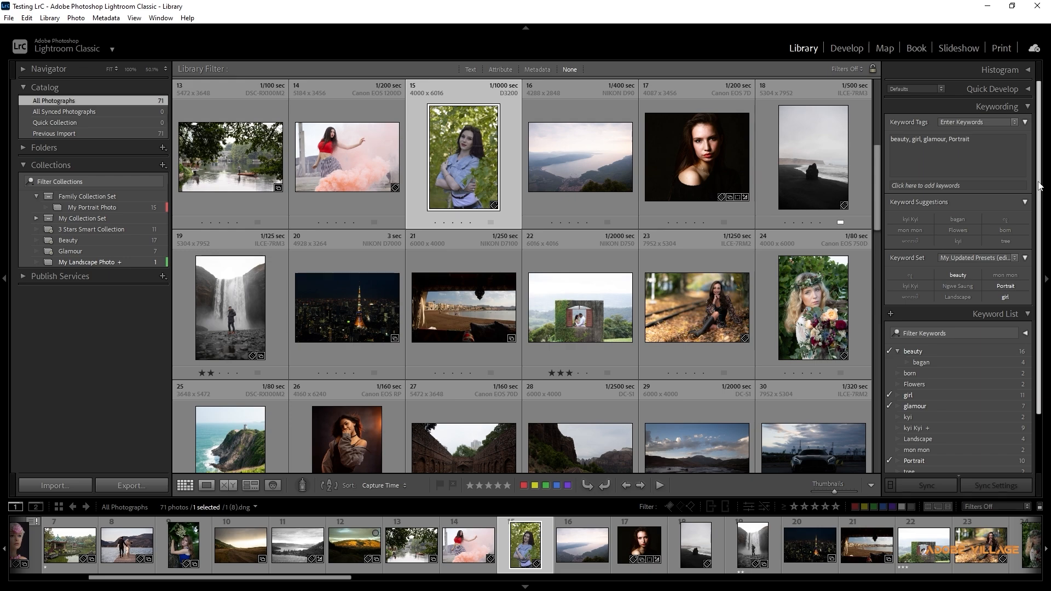
{"action": "scroll", "coordinate": [1040, 195], "scroll_direction": "down", "scroll_amount": 1}
Reveal the keyword set's number shortcuts by holding Alt
{"action": "left_click_drag", "start_coordinate": [1040, 191], "coordinate": [1045, 180]}
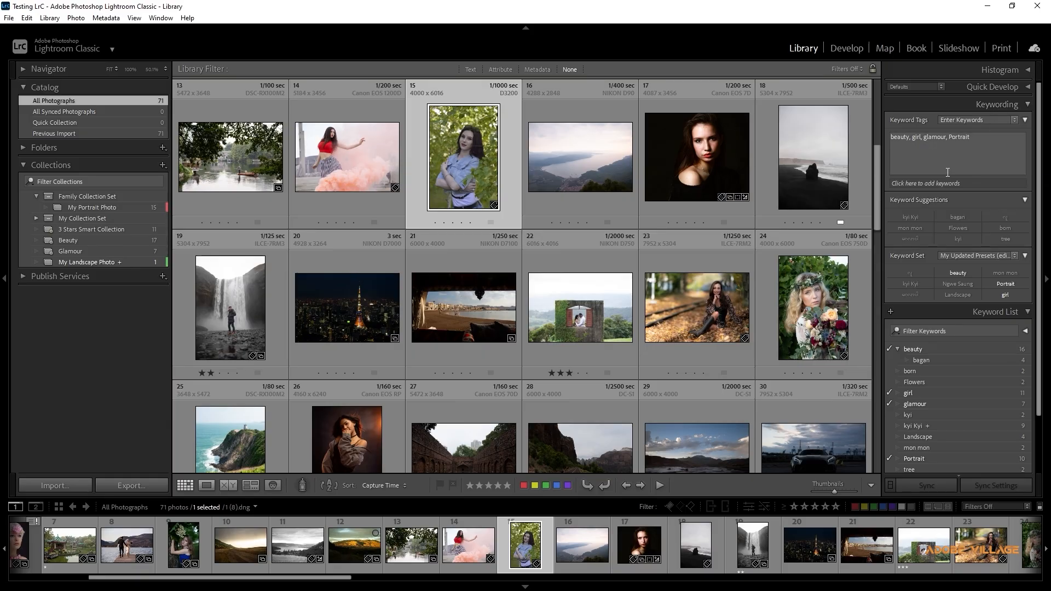
{"action": "mouse_move", "coordinate": [949, 158]}
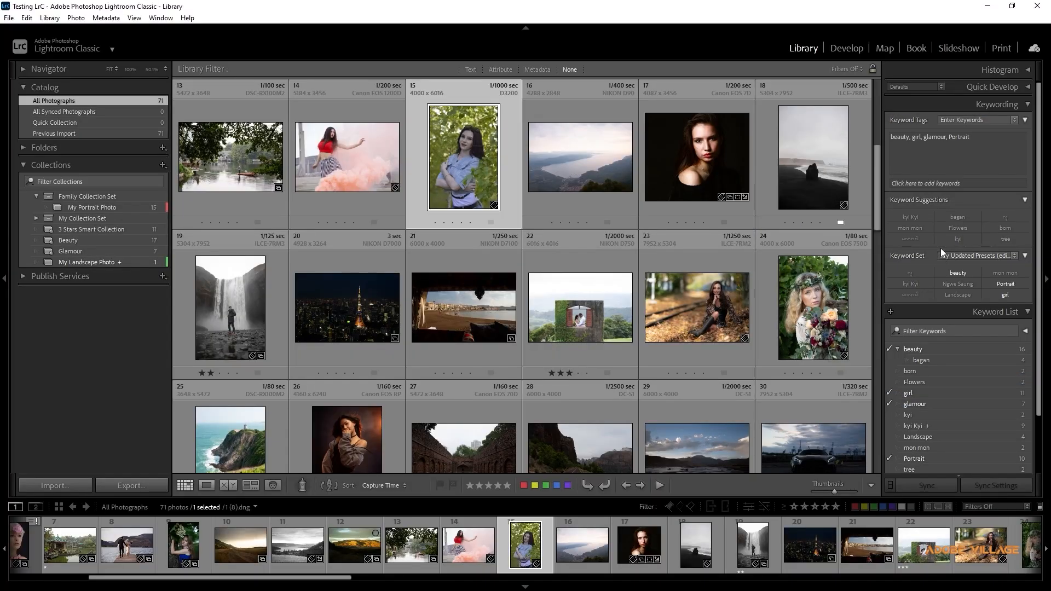
{"action": "key", "text": "alt"}
Pick up the keyword Painter and show the Glamour smart collection's 7 photos
{"action": "left_click", "coordinate": [301, 486]}
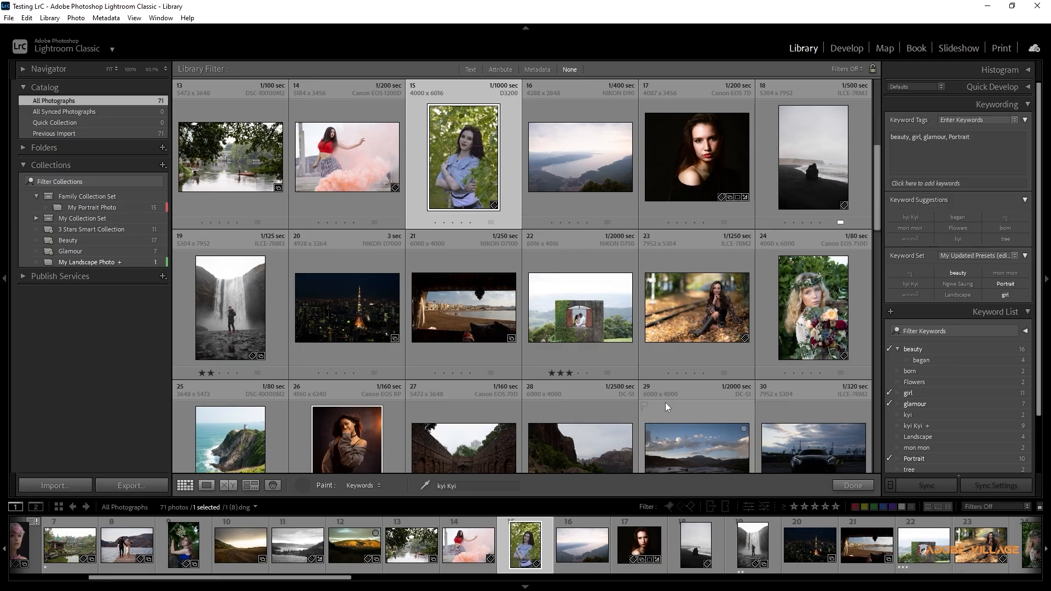
{"action": "left_click", "coordinate": [81, 251]}
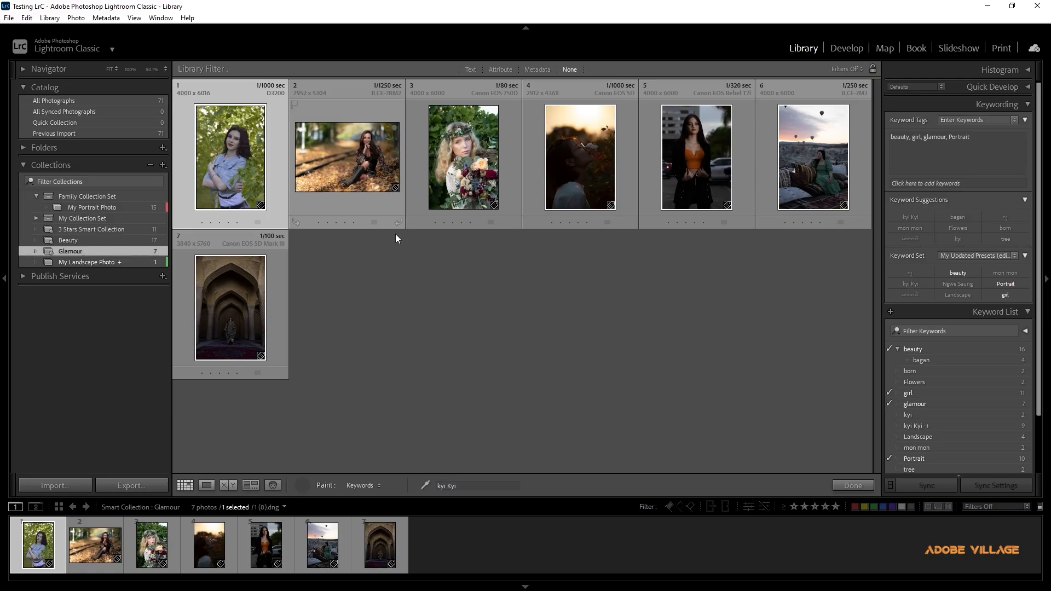
Put the Painter away and scroll through all 71 photos under All Photographs
{"action": "left_click", "coordinate": [850, 486]}
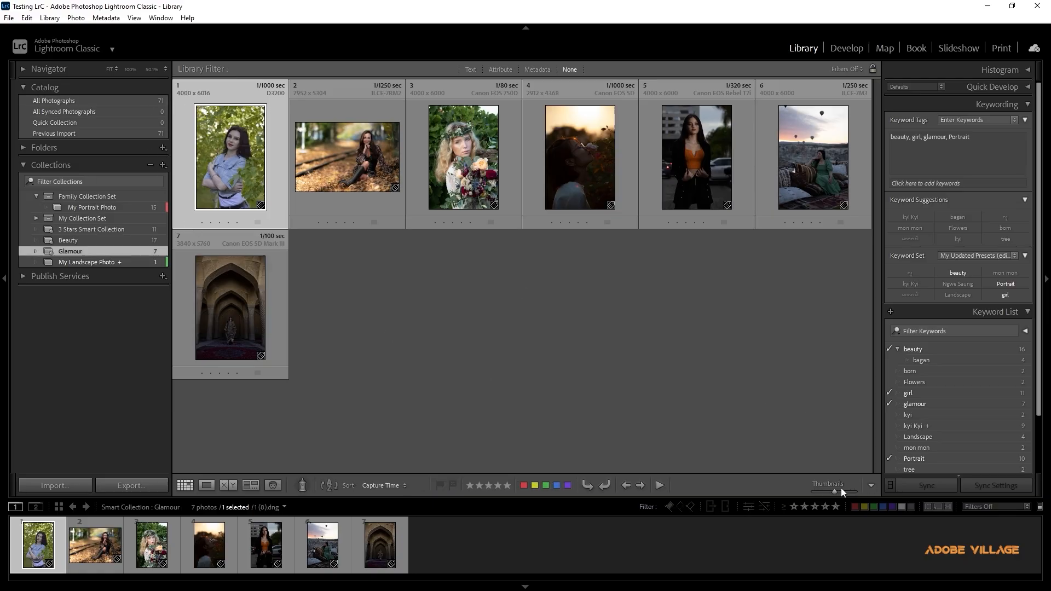
{"action": "left_click", "coordinate": [103, 101]}
{"action": "scroll", "coordinate": [697, 295], "scroll_direction": "down", "scroll_amount": 4}
{"action": "scroll", "coordinate": [697, 294], "scroll_direction": "down", "scroll_amount": 2}
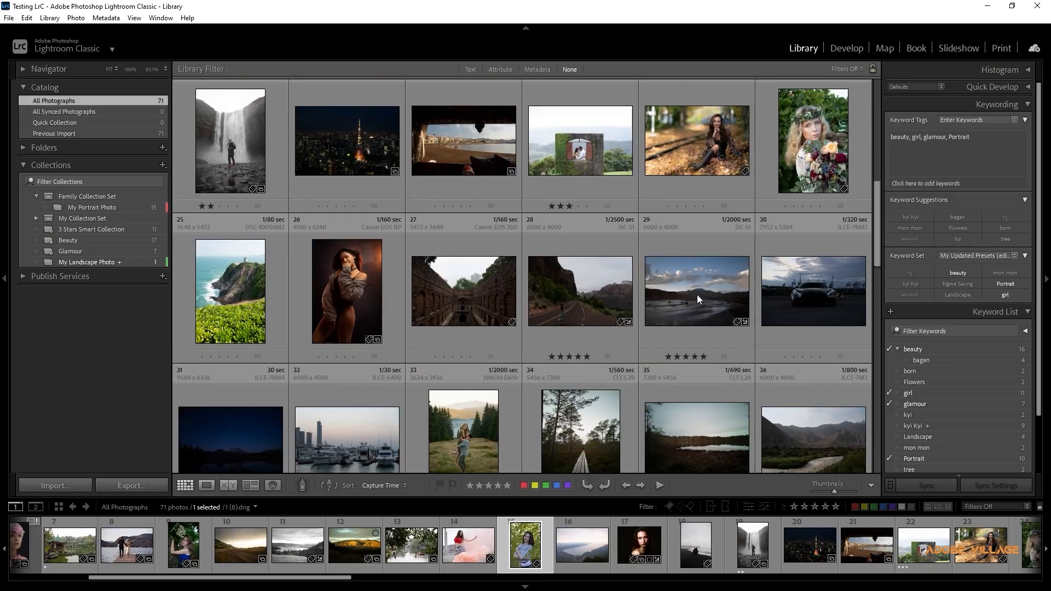
{"action": "scroll", "coordinate": [697, 295], "scroll_direction": "down", "scroll_amount": 2}
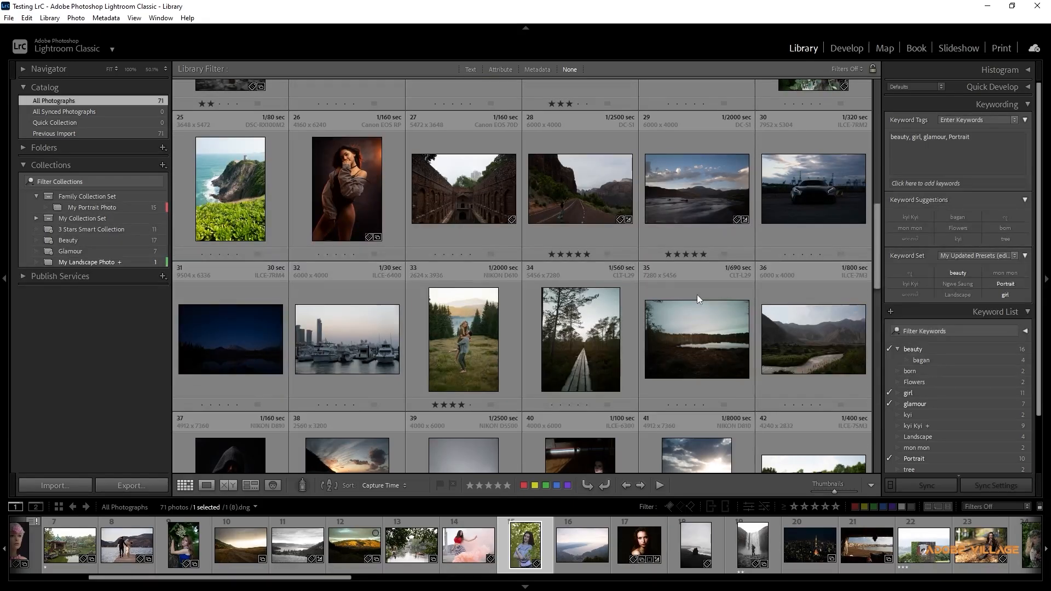
{"action": "scroll", "coordinate": [697, 295], "scroll_direction": "down", "scroll_amount": 6}
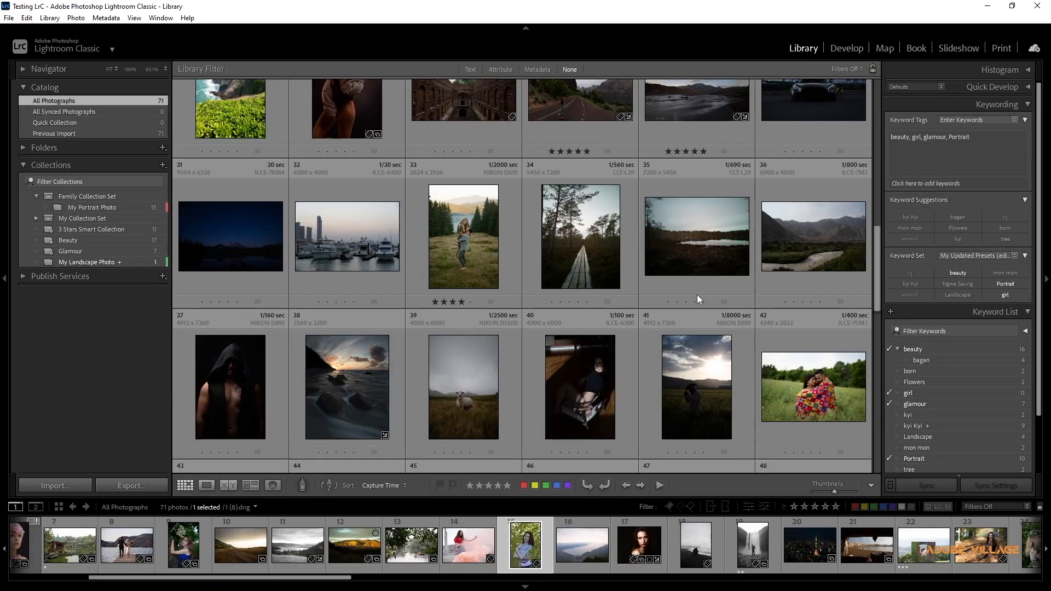
{"action": "scroll", "coordinate": [697, 299], "scroll_direction": "down", "scroll_amount": 2}
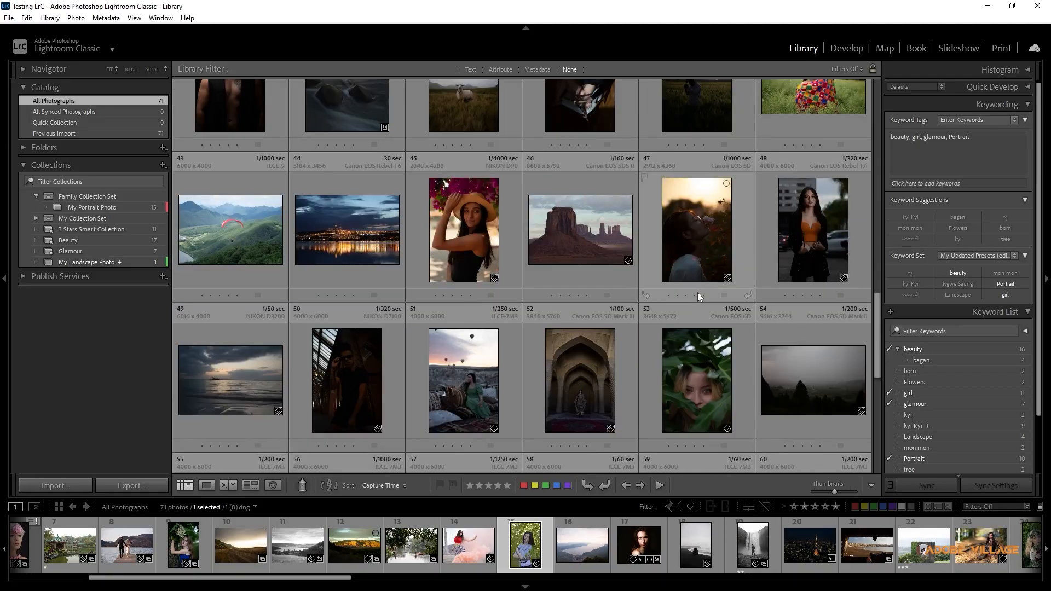
{"action": "scroll", "coordinate": [697, 290], "scroll_direction": "down", "scroll_amount": 2}
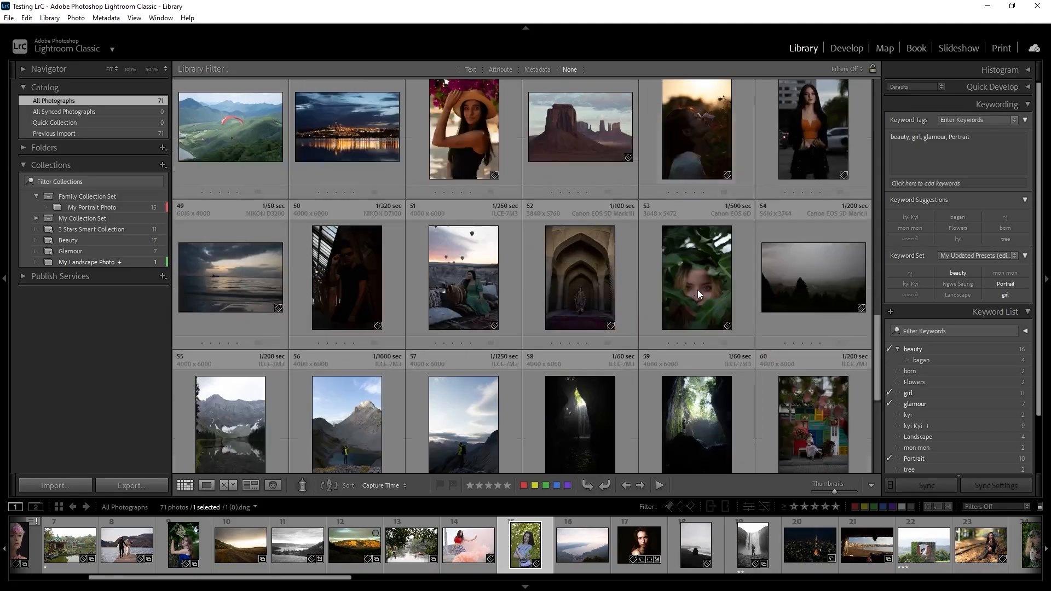